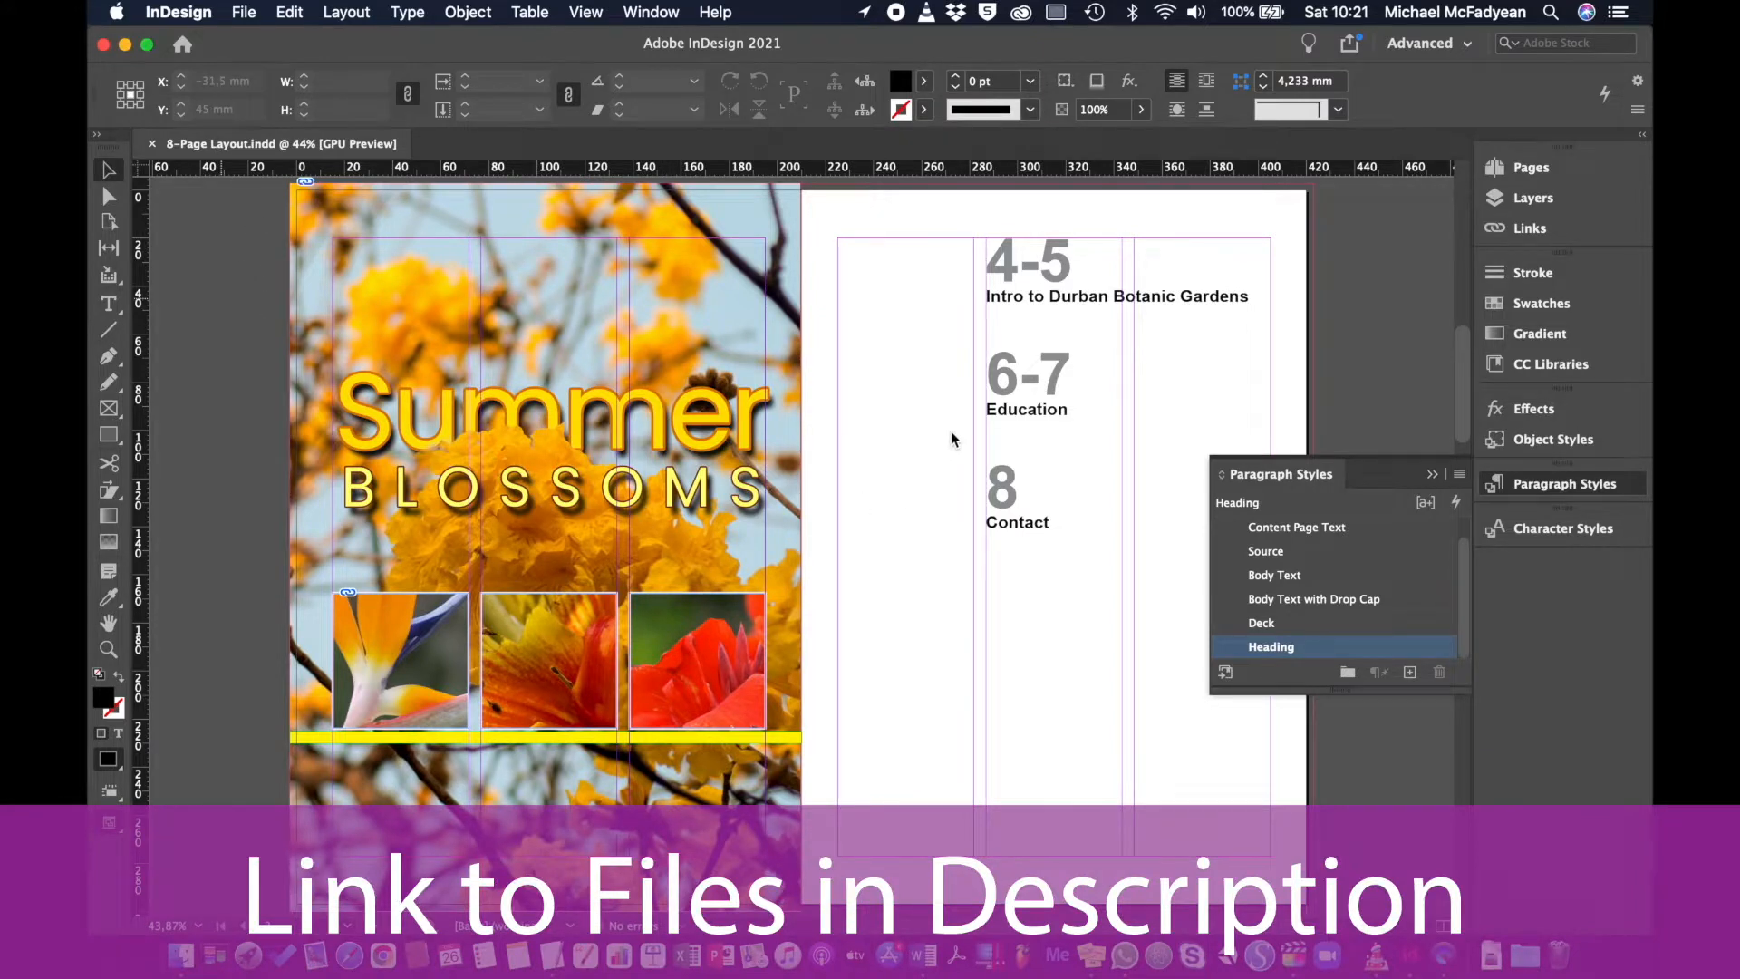
# Bring page 7 of the 6-7 spread into view
pyautogui.press('super+o')
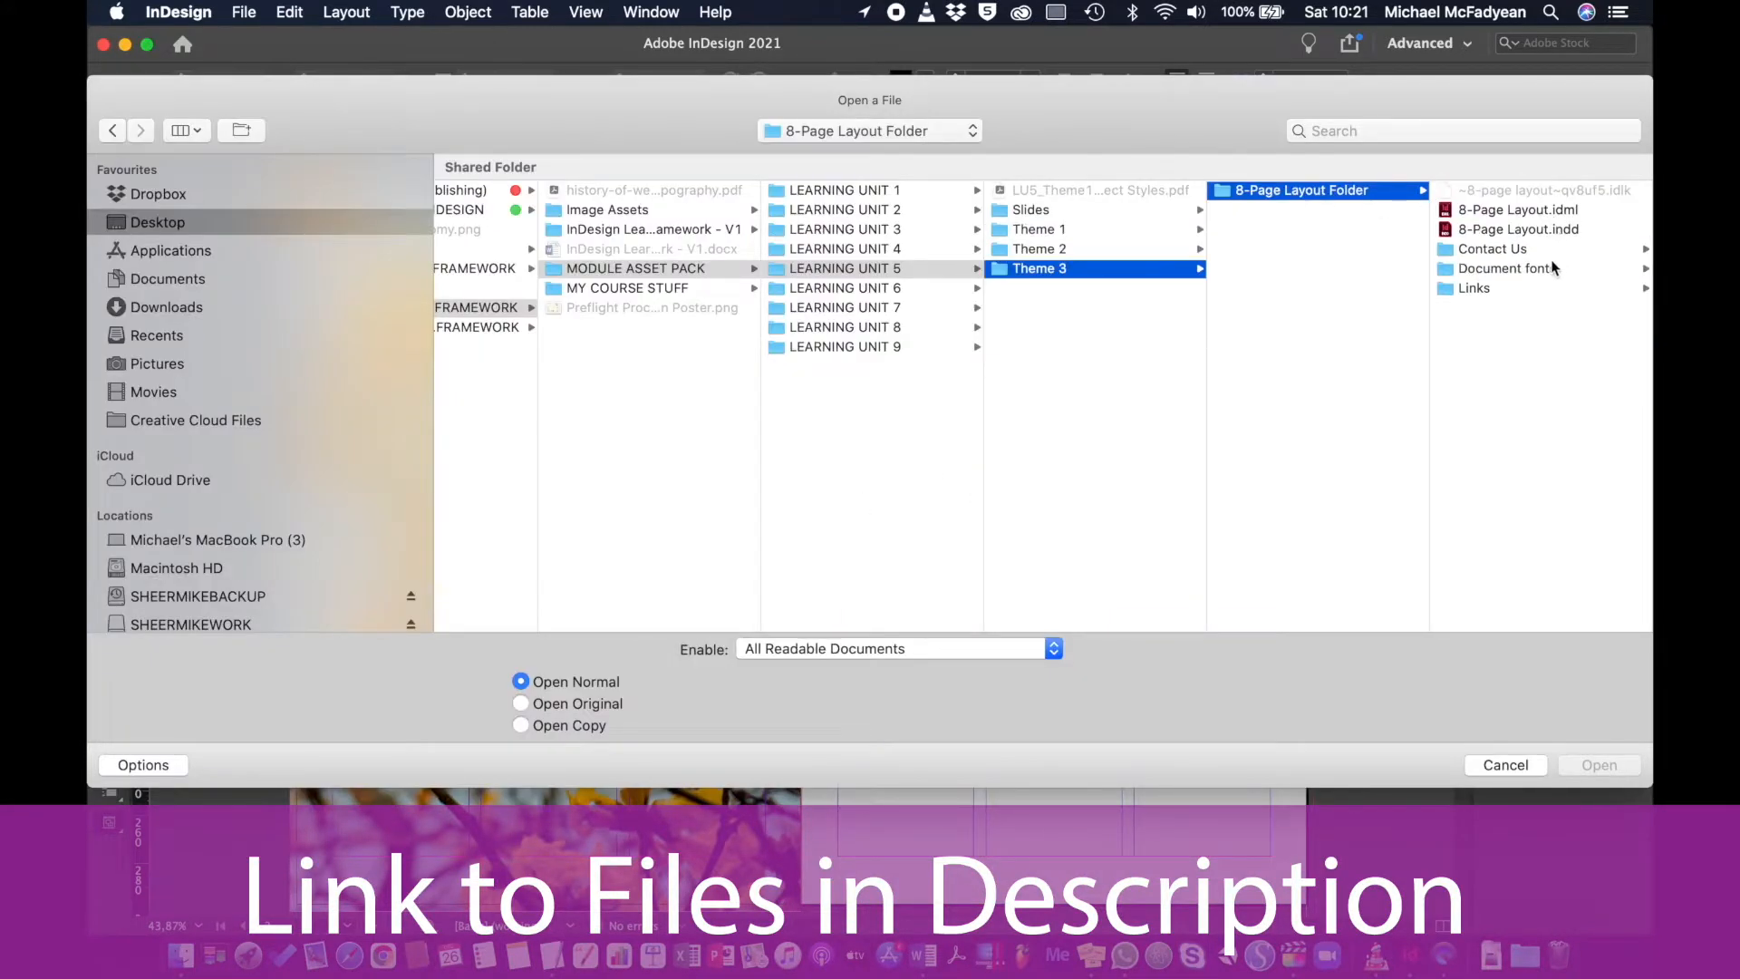
pyautogui.click(1505, 765)
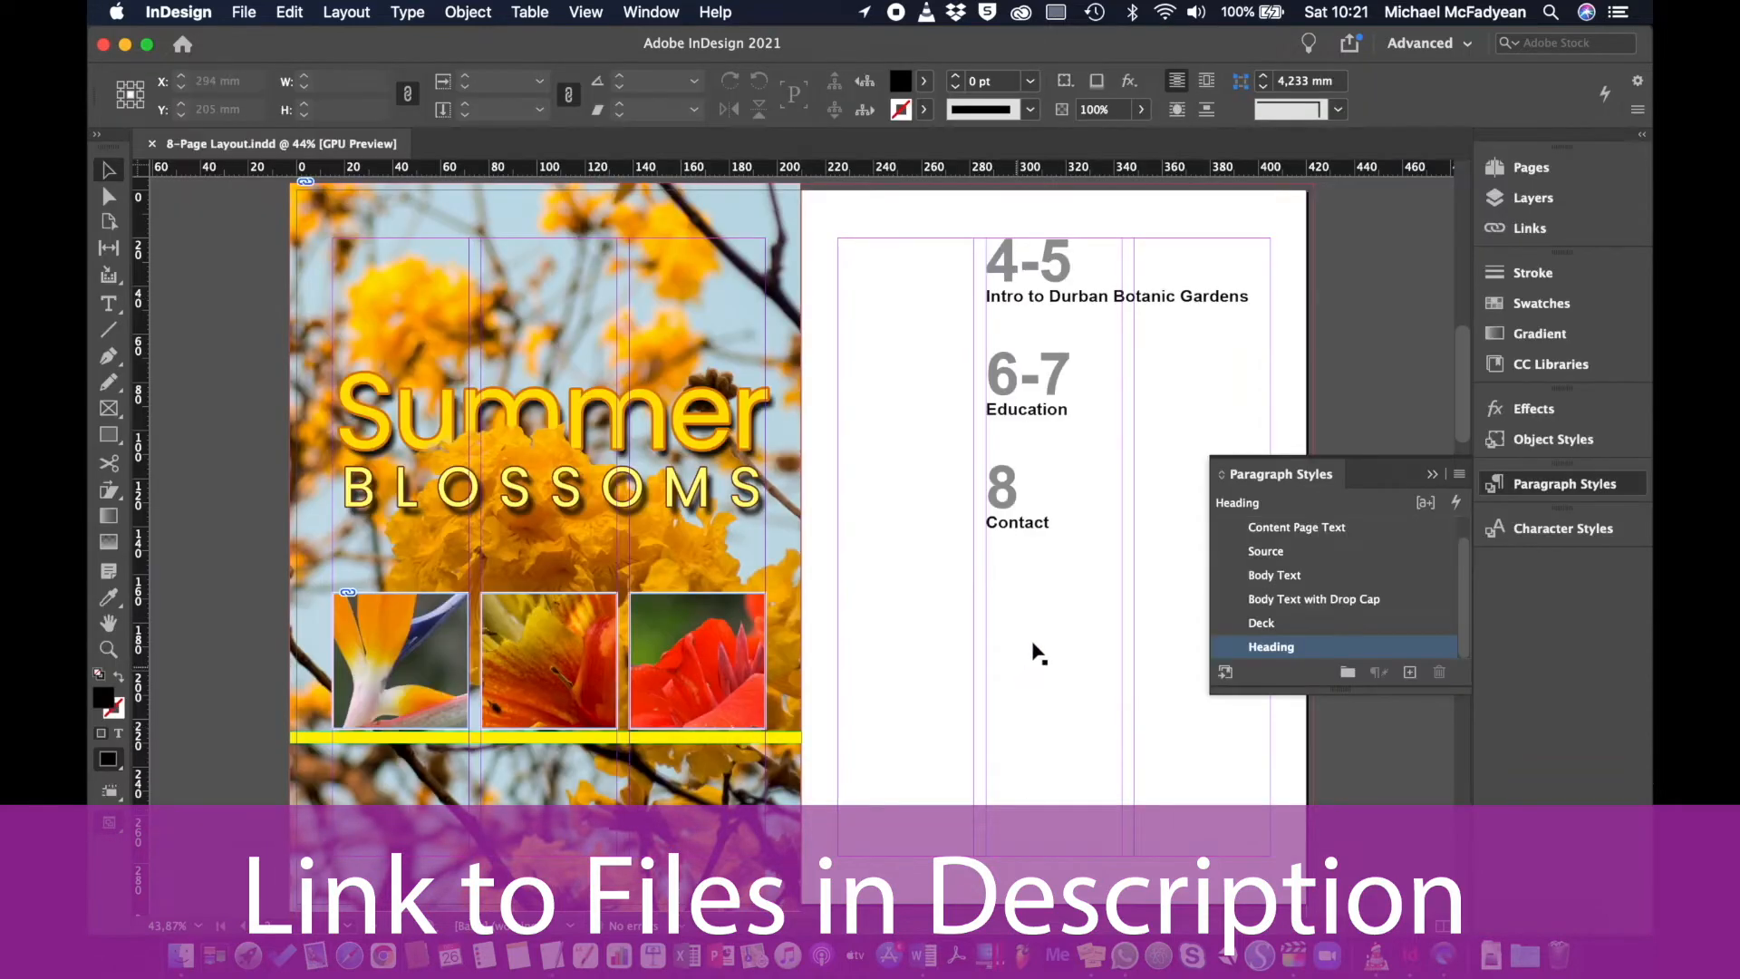
pyautogui.click(1531, 166)
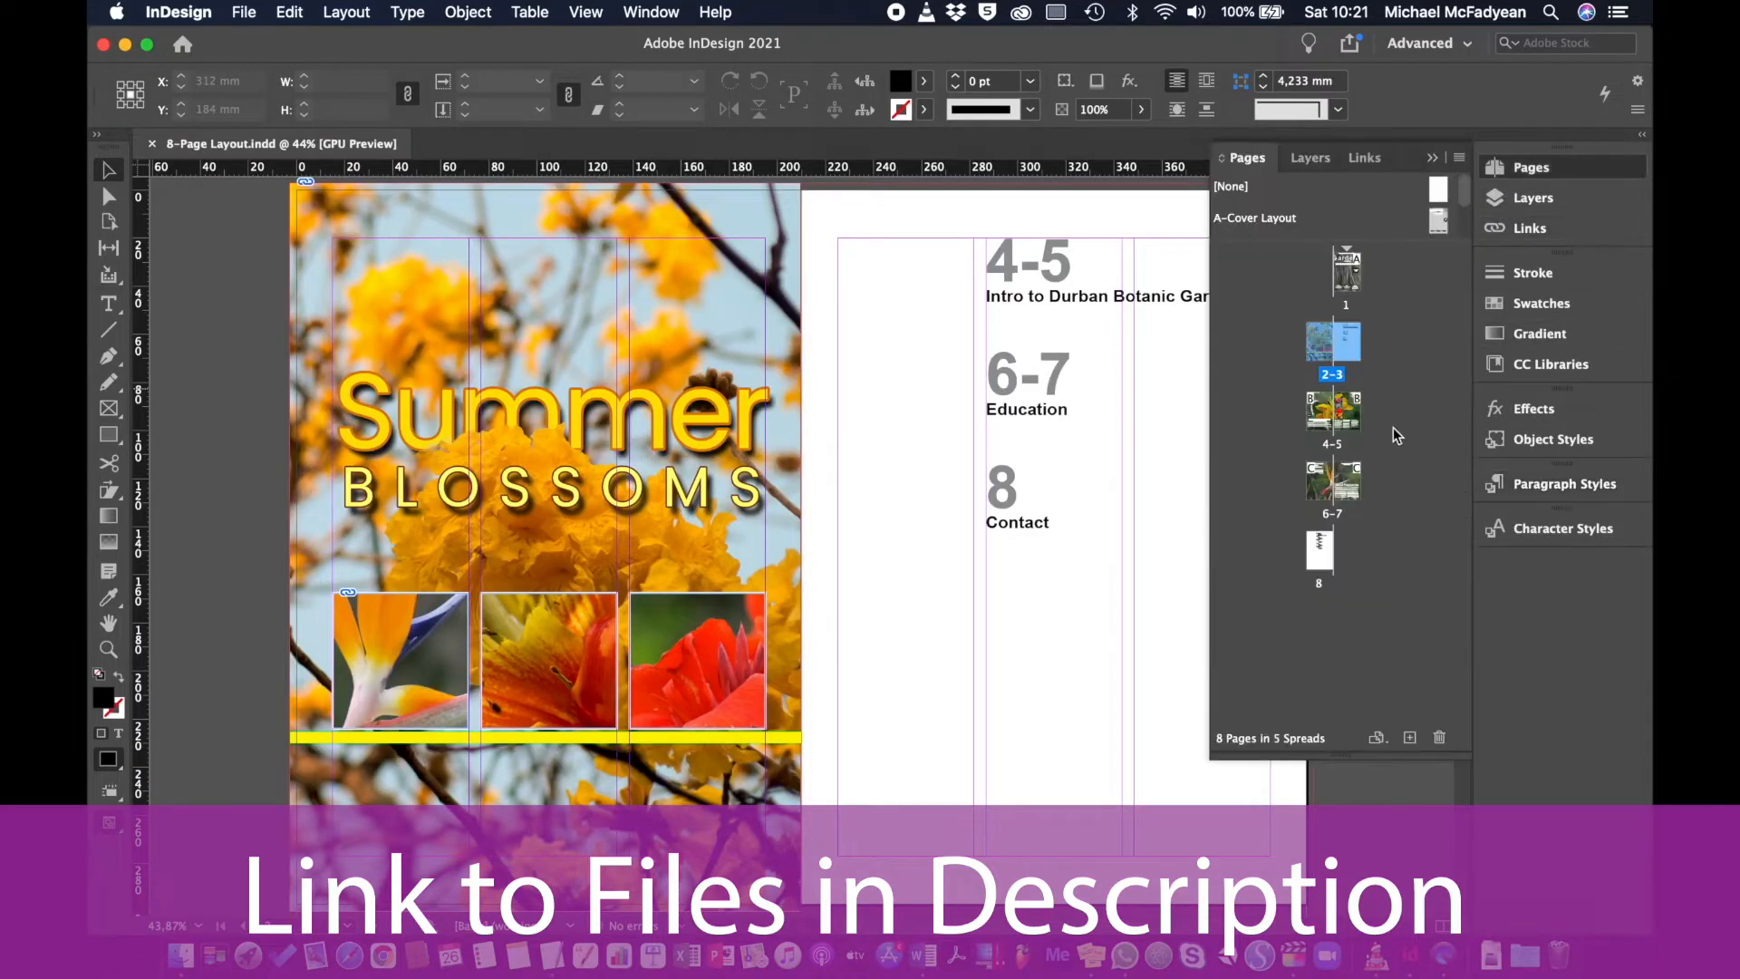
pyautogui.doubleClick(1356, 476)
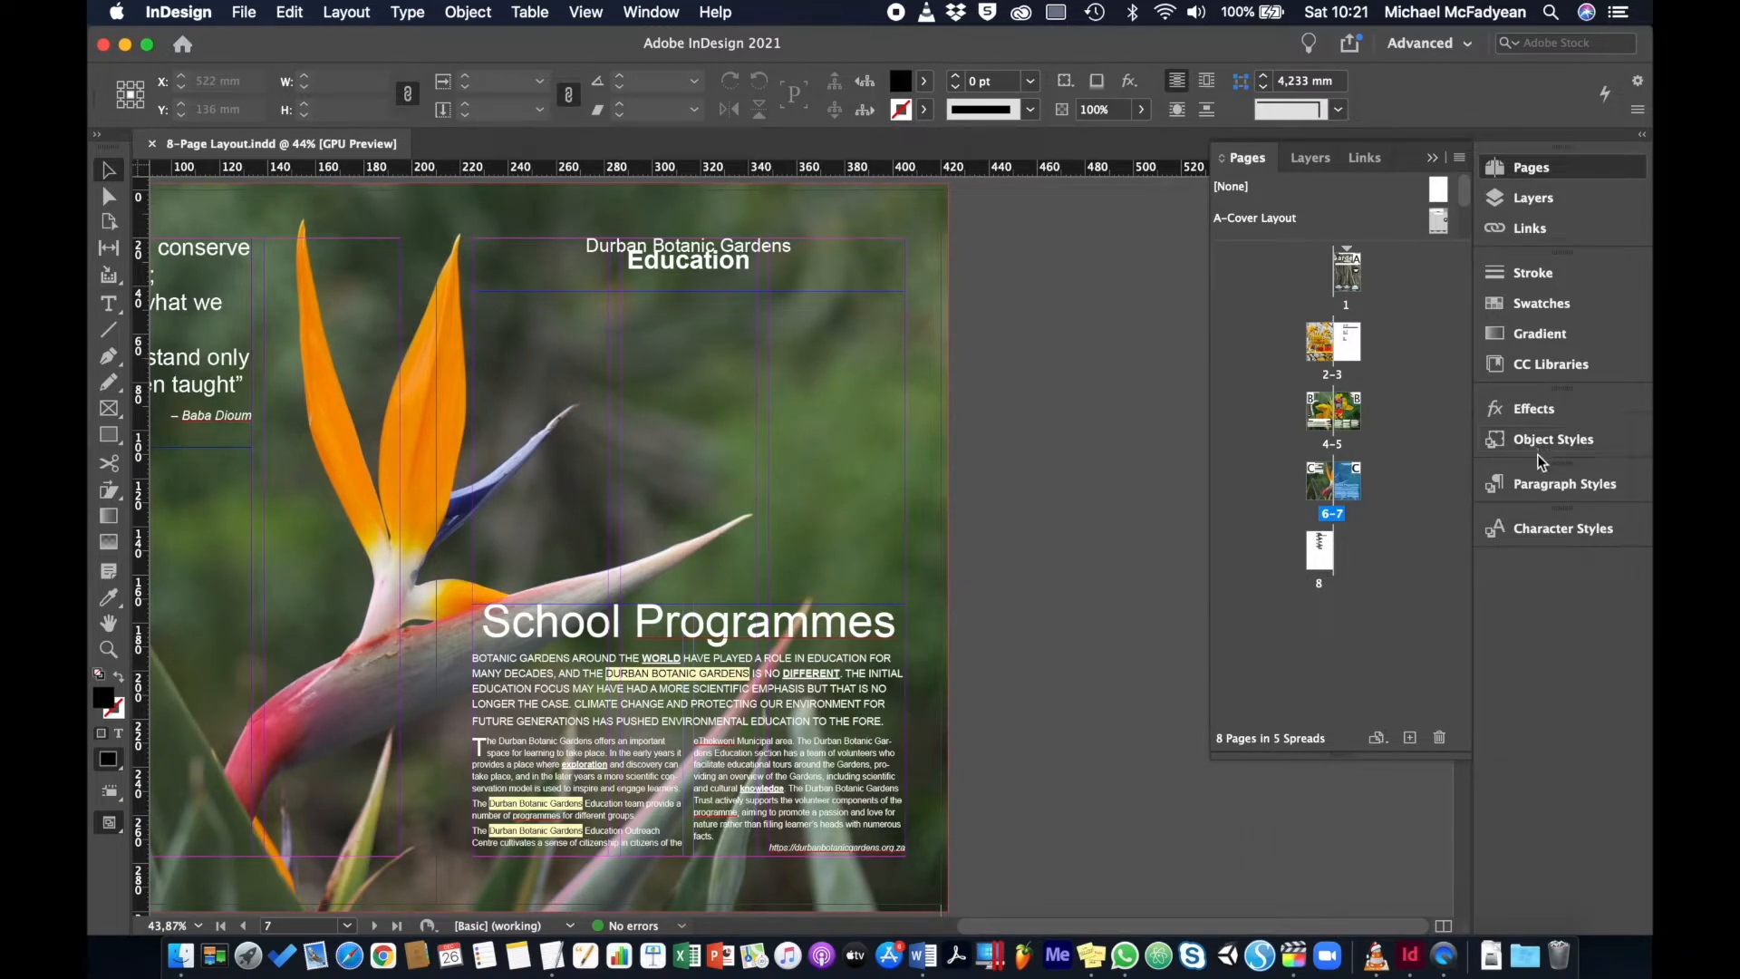
pyautogui.click(840, 625)
pyautogui.click(1010, 403)
# Draw a rectangle about 72 by 58 mm between the Education header and the School Programmes text on page 7
pyautogui.click(109, 435)
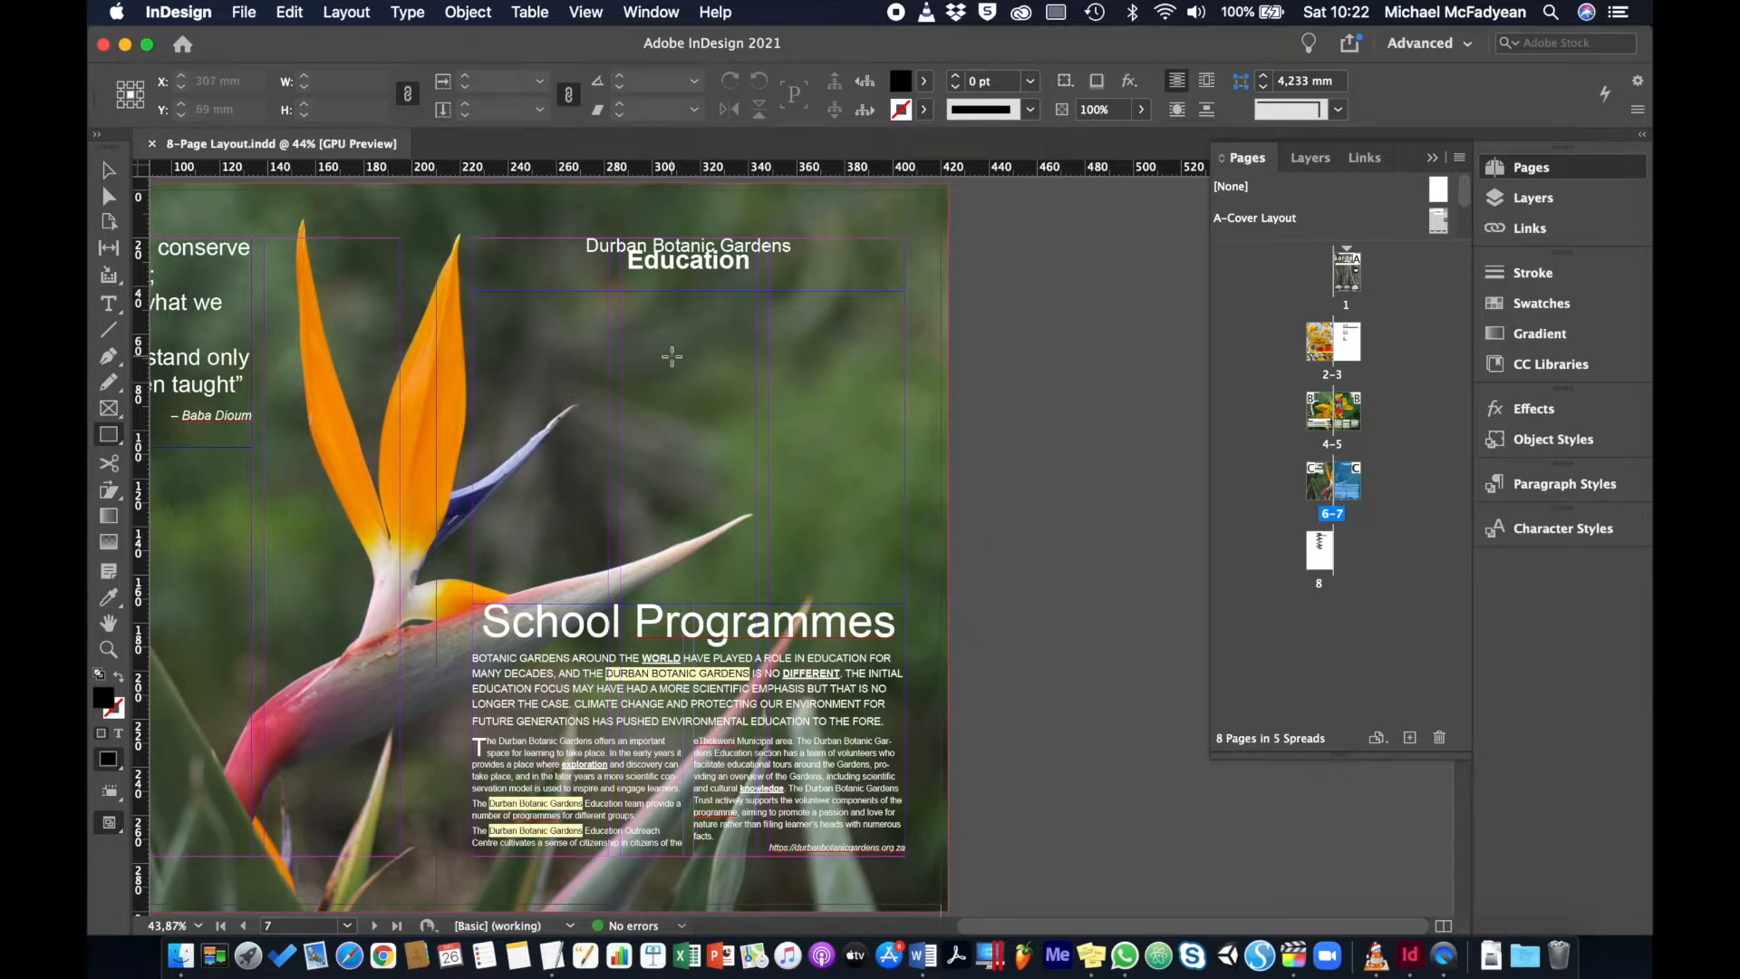
pyautogui.moveTo(671, 356)
pyautogui.mouseDown()
pyautogui.moveTo(776, 459)
pyautogui.moveTo(855, 481)
pyautogui.moveTo(845, 495)
pyautogui.mouseUp()
pyautogui.click(844, 496)
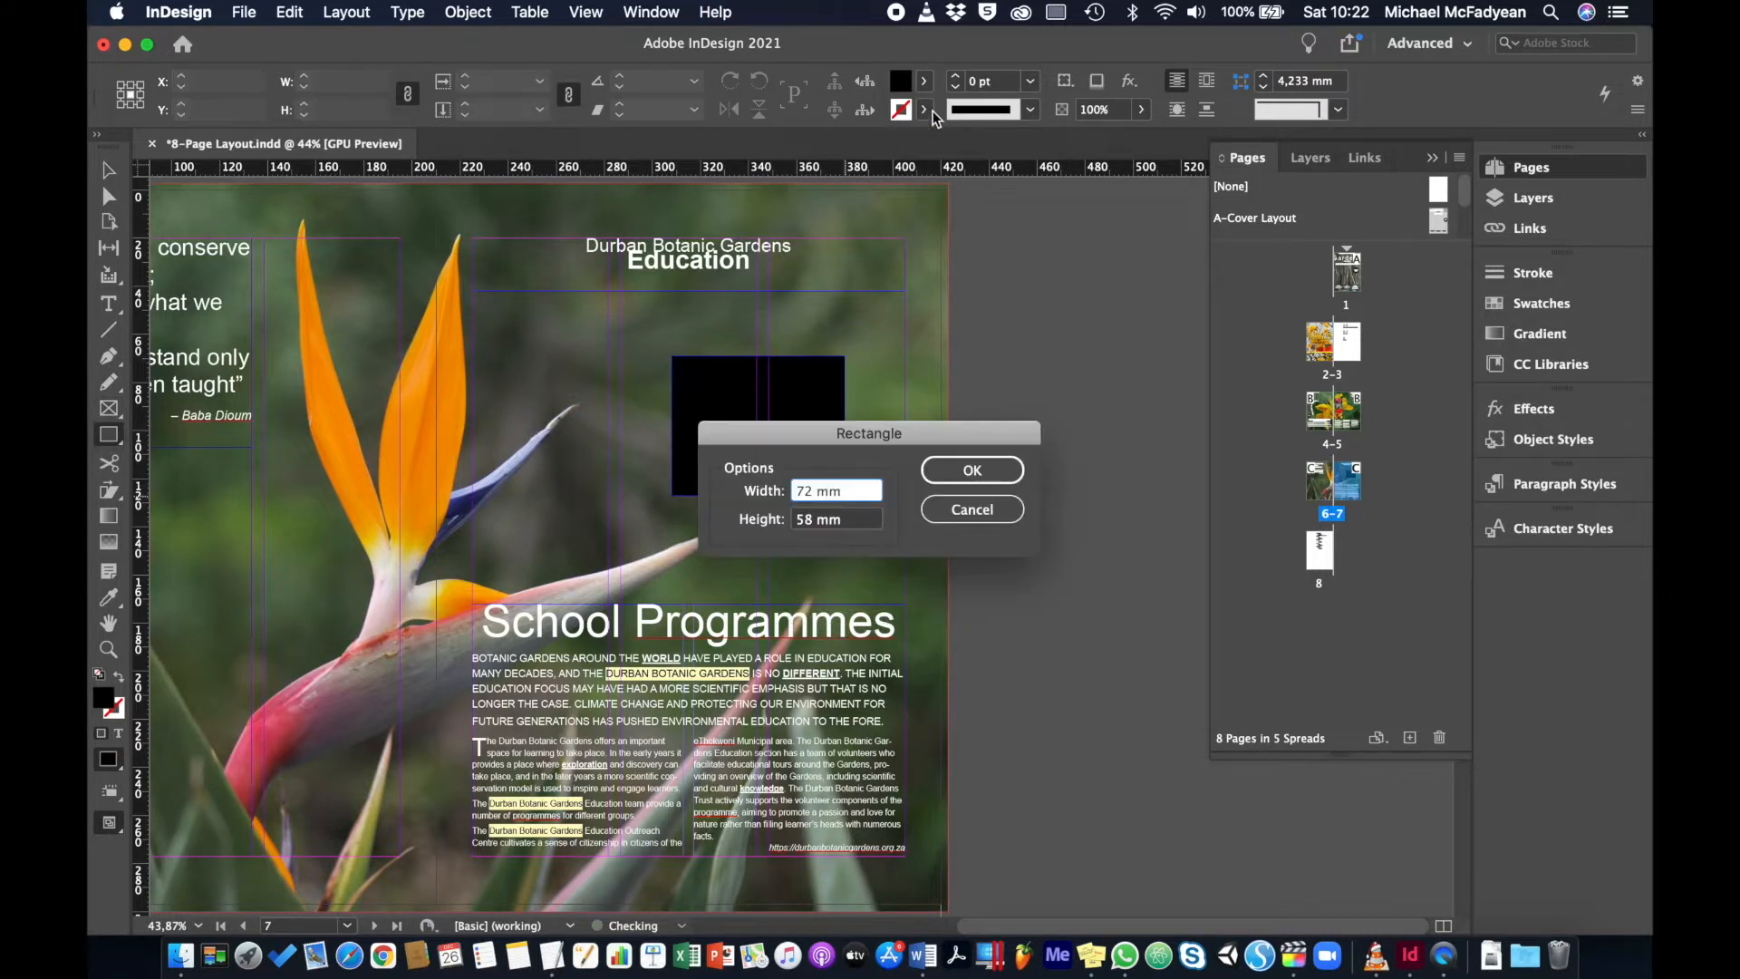
pyautogui.click(1007, 513)
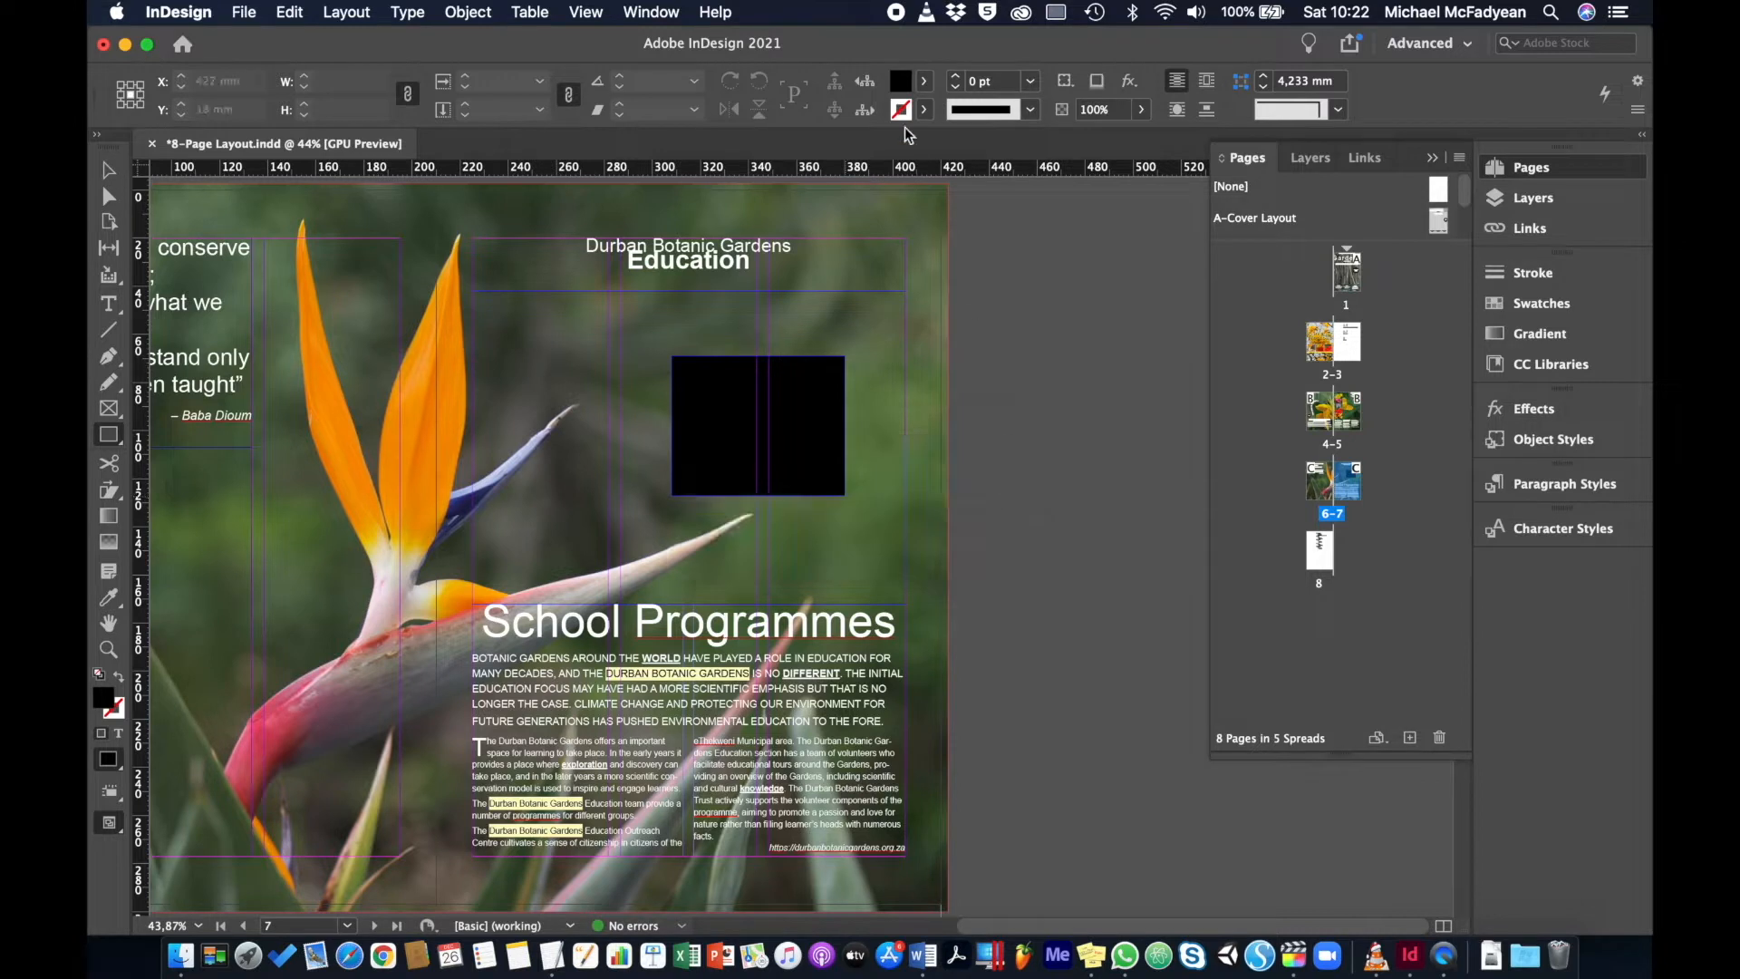
# Fill the rectangle with the yellow C=0 M=0 Y=100 K=0 swatch and round its corners to about 14.5 mm
pyautogui.click(108, 170)
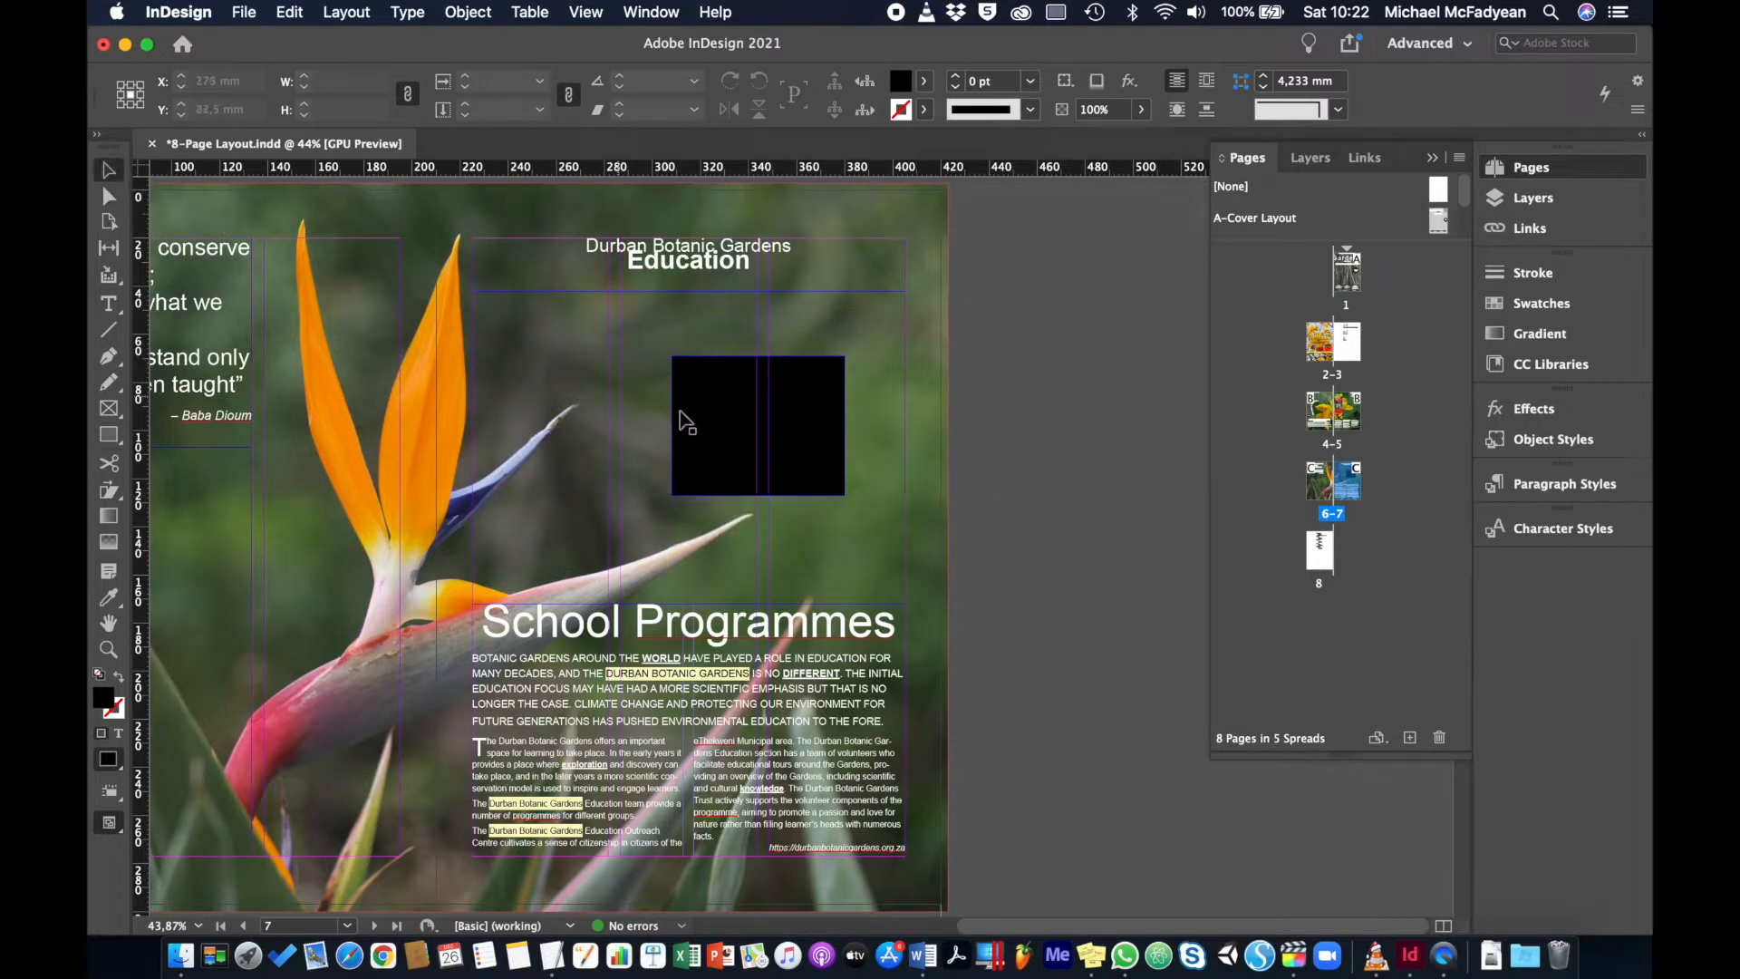
pyautogui.click(732, 438)
pyautogui.click(923, 82)
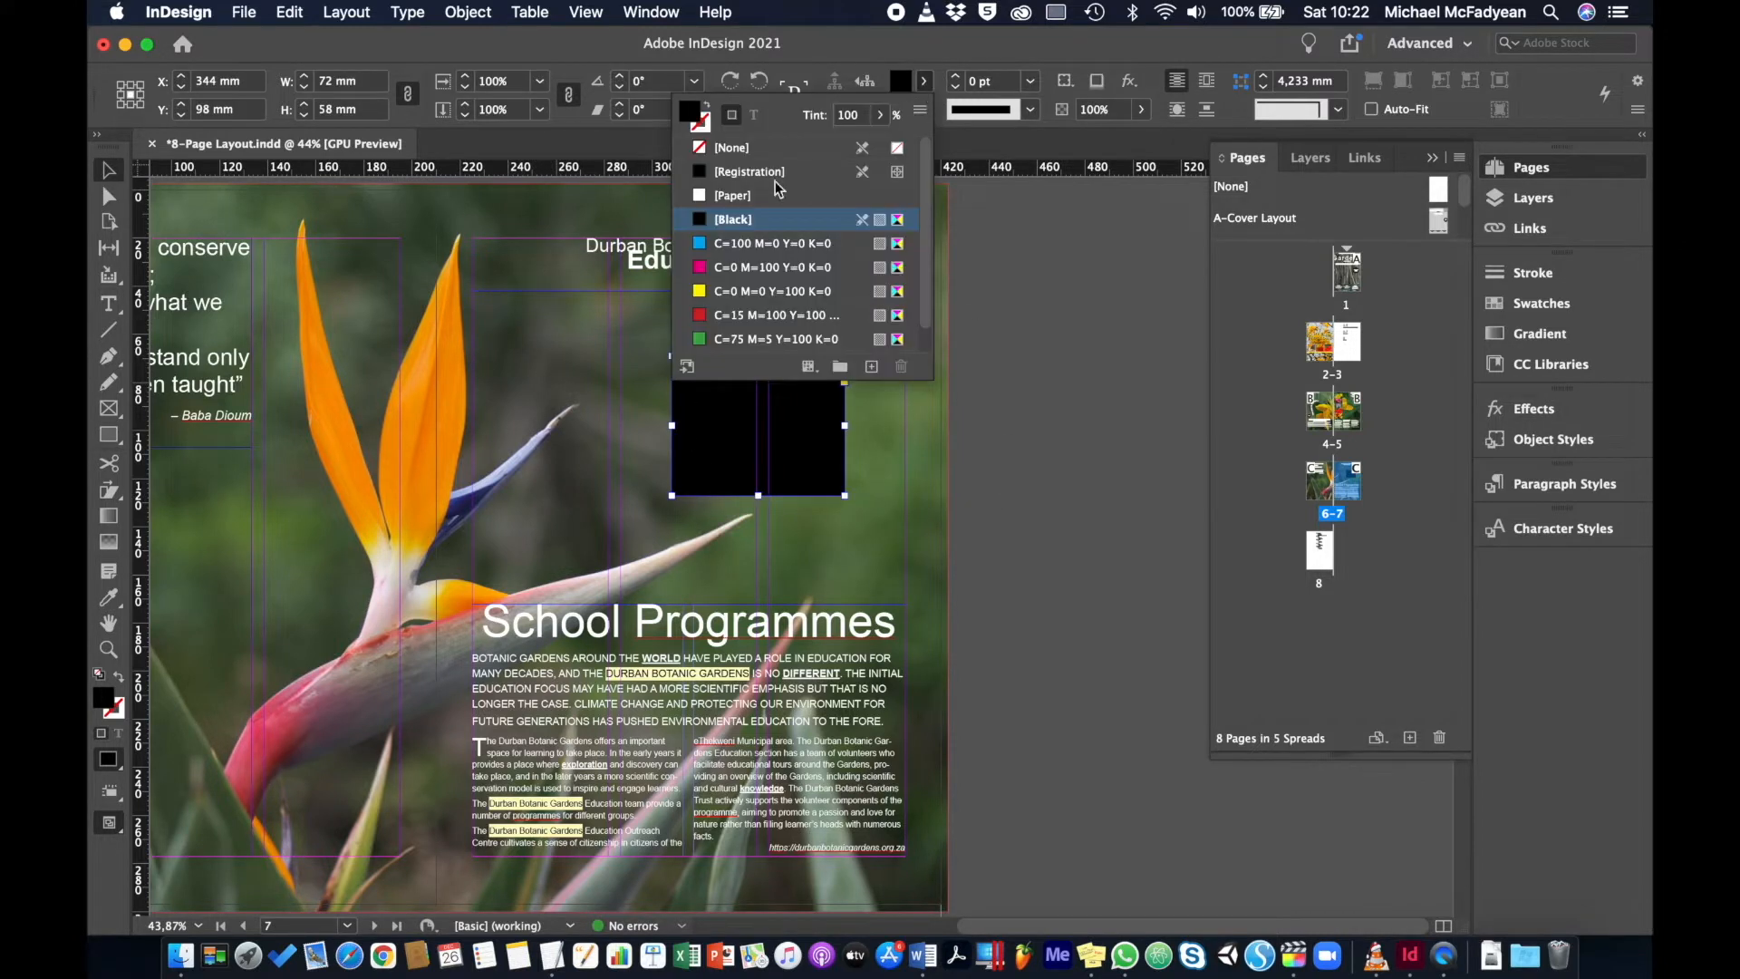
pyautogui.click(703, 292)
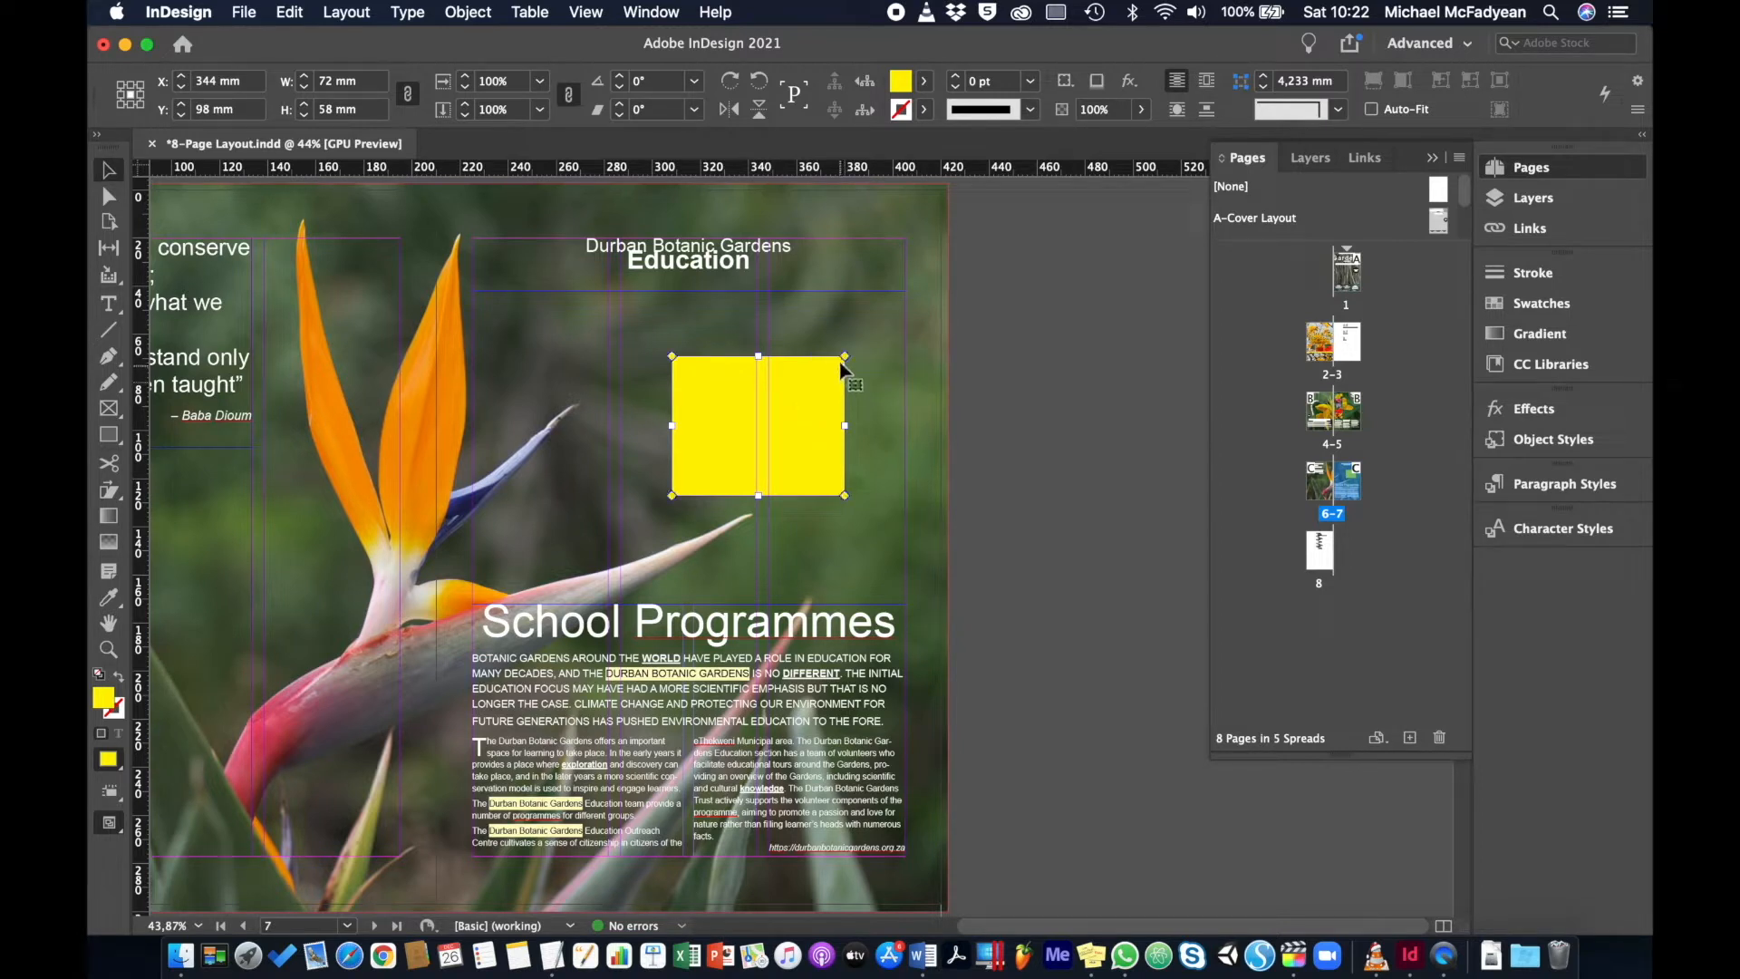
pyautogui.moveTo(845, 384); pyautogui.dragTo(795, 422)
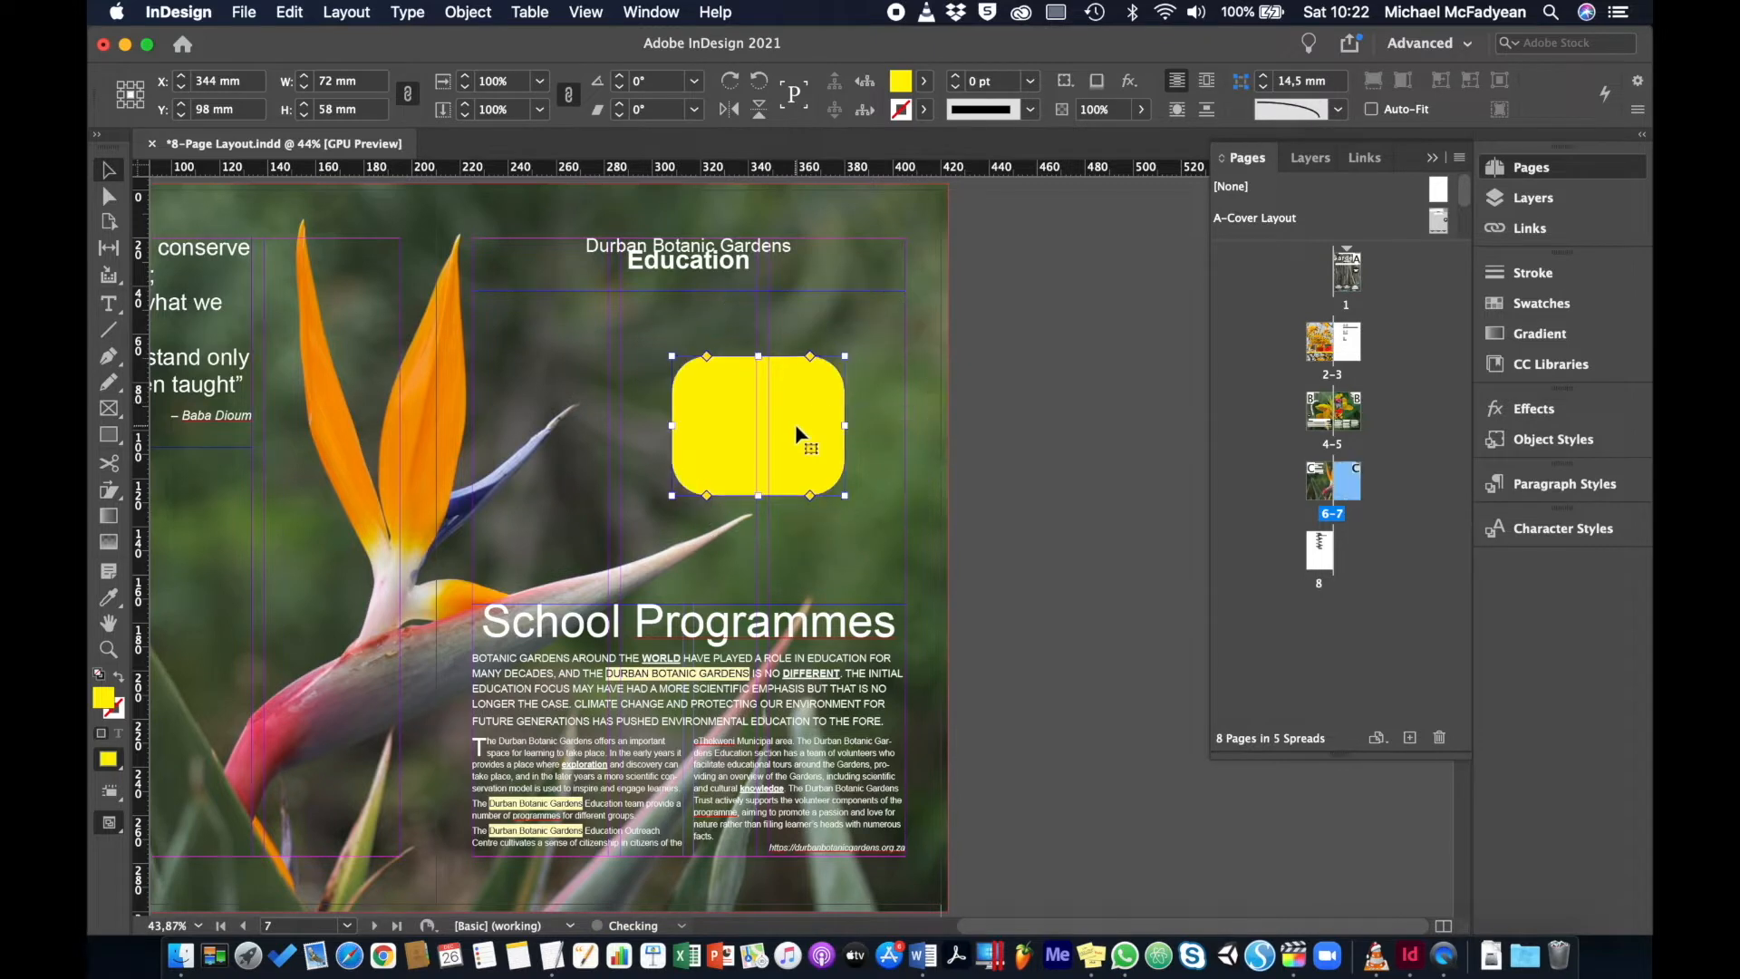
# Add a drop shadow with the default settings to the rounded rectangle
pyautogui.click(1534, 411)
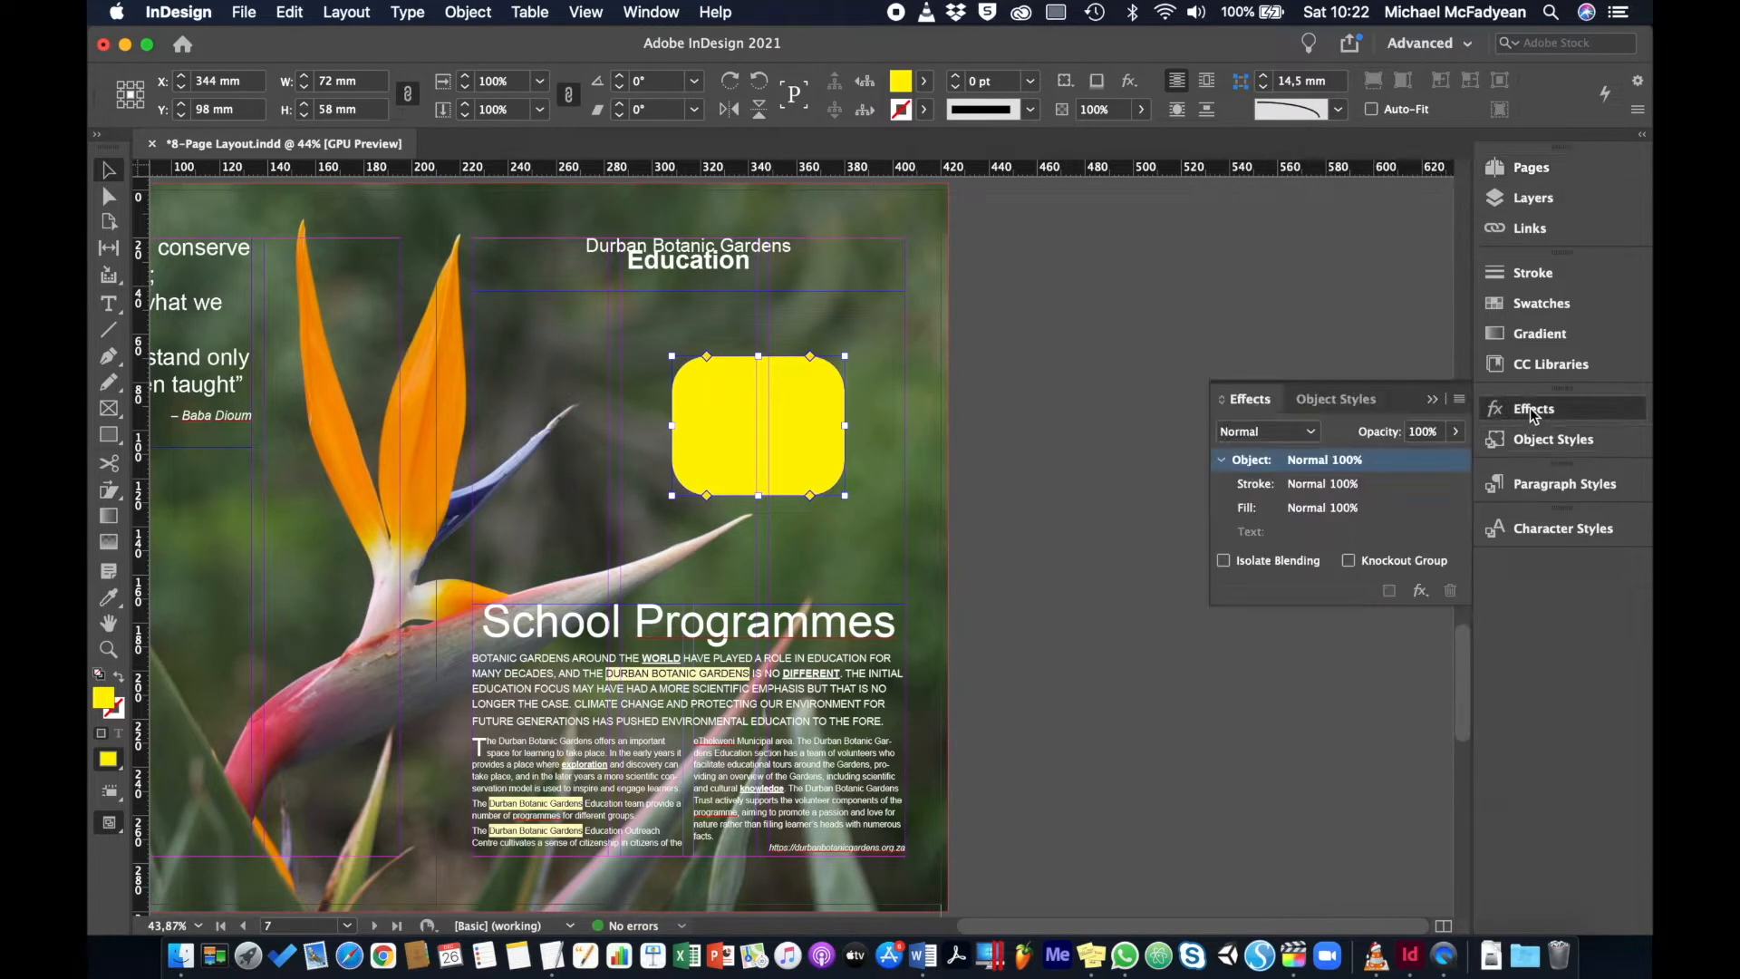
pyautogui.click(1419, 591)
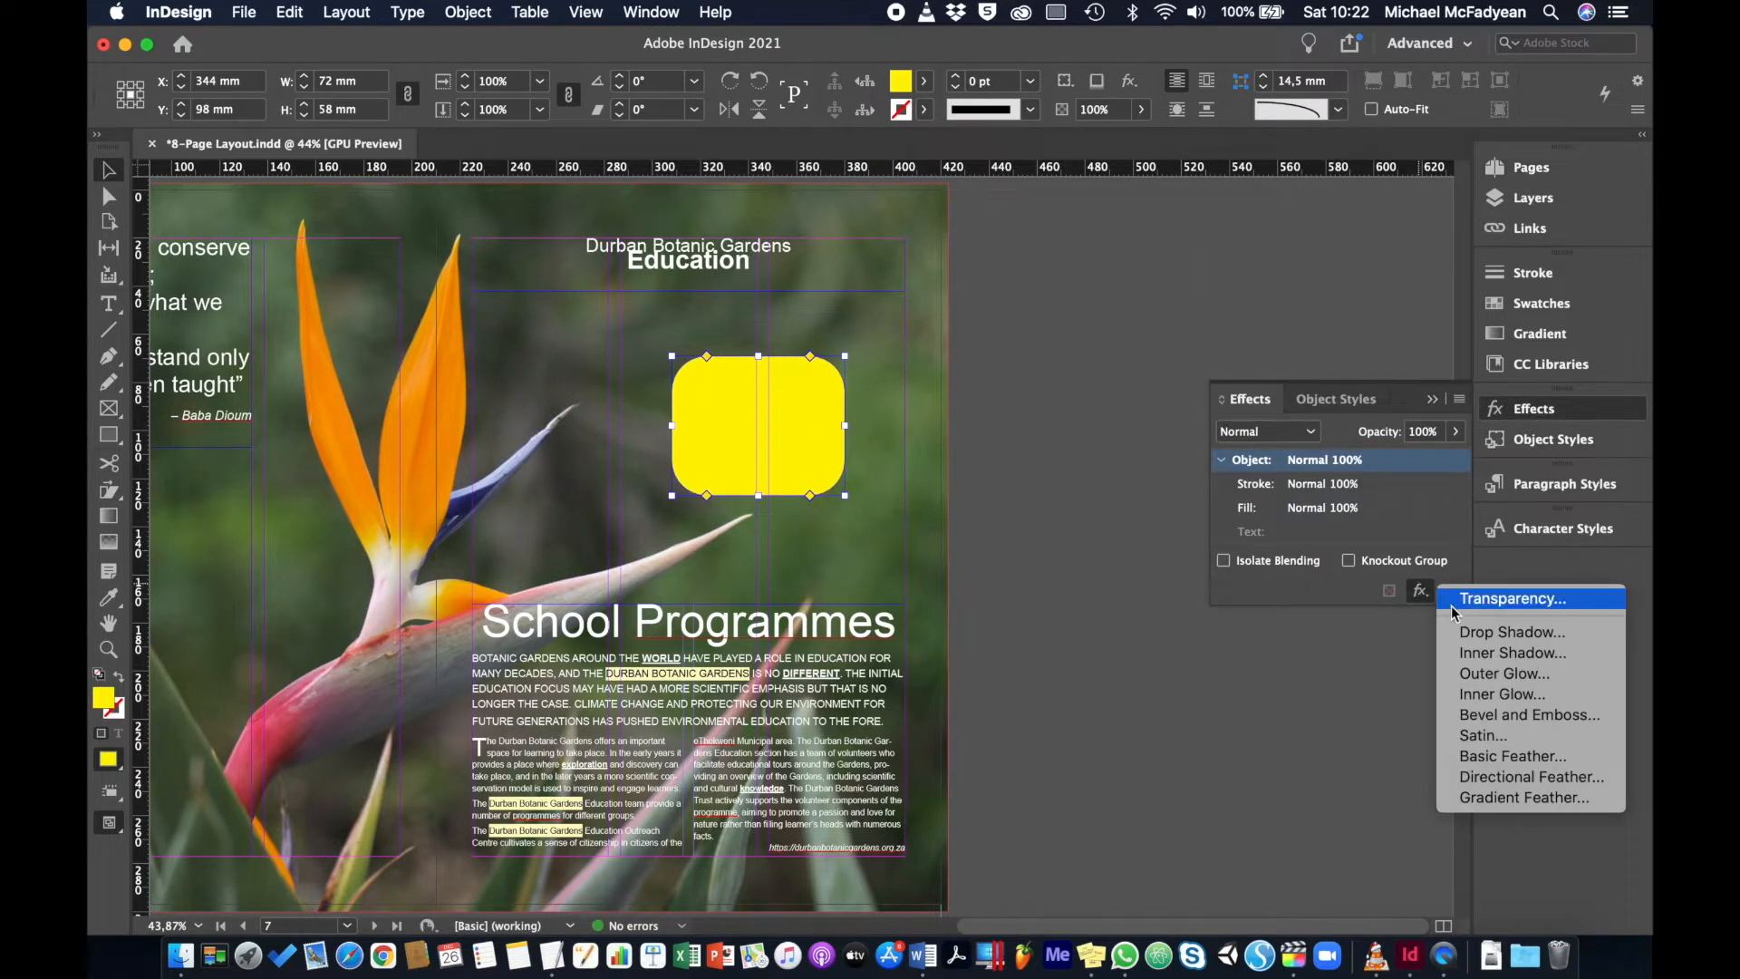
pyautogui.click(1392, 647)
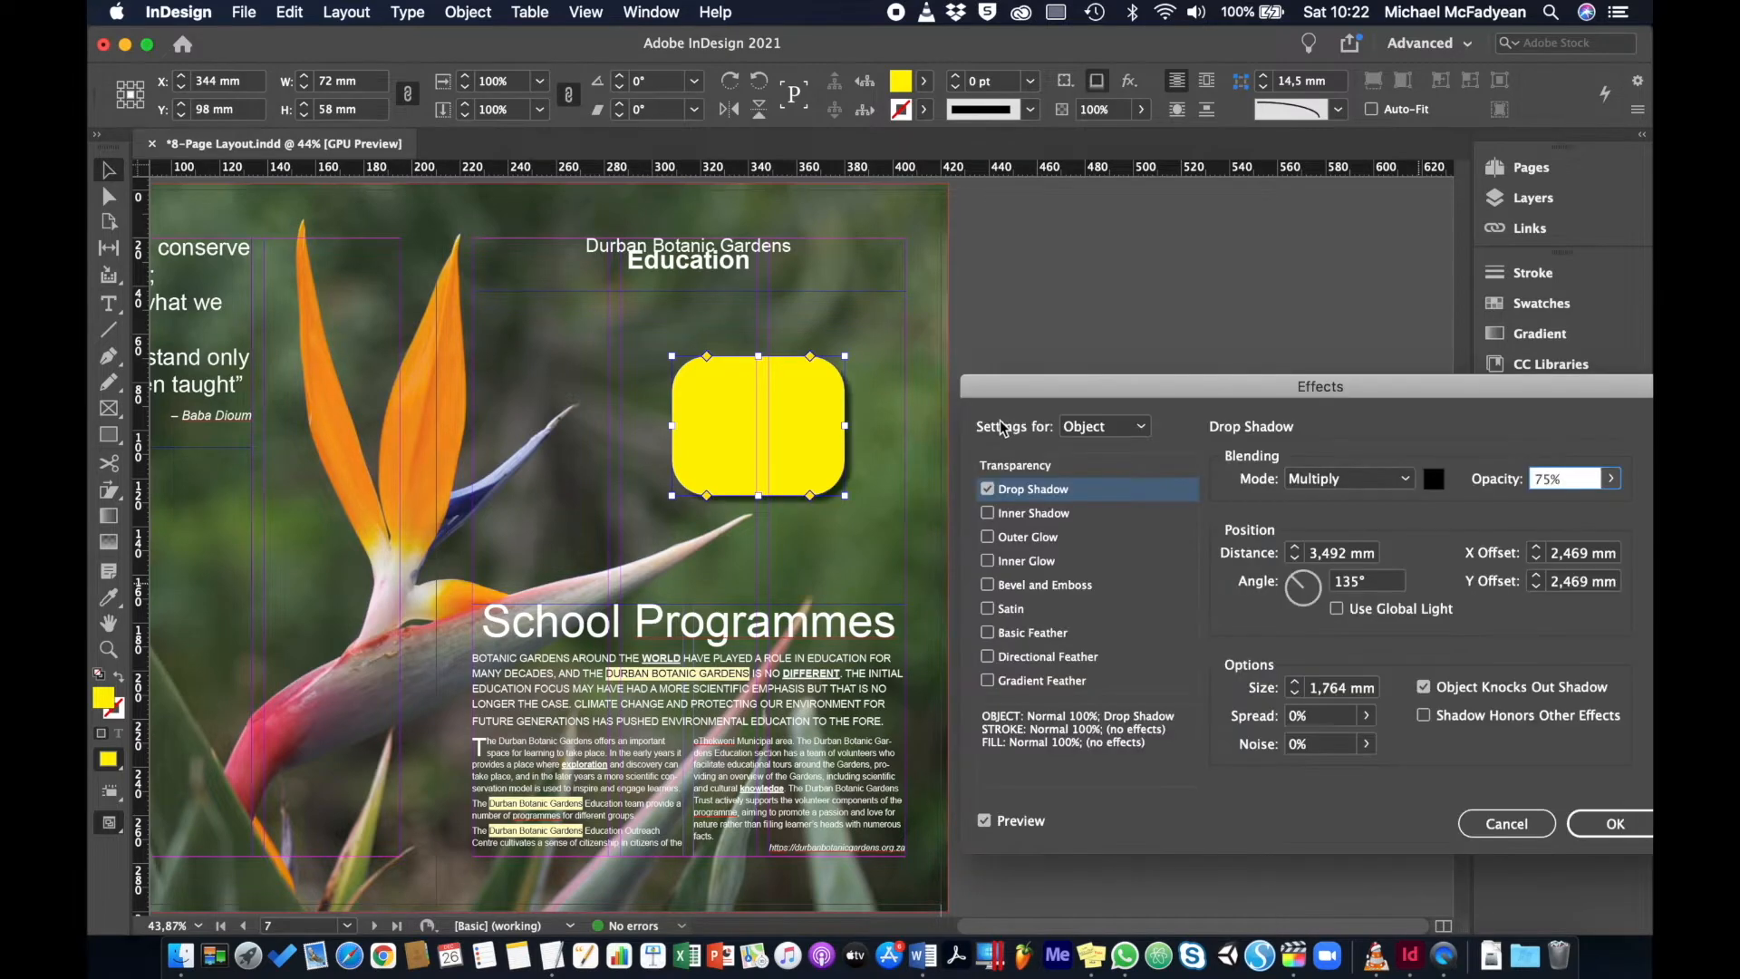
pyautogui.click(1615, 823)
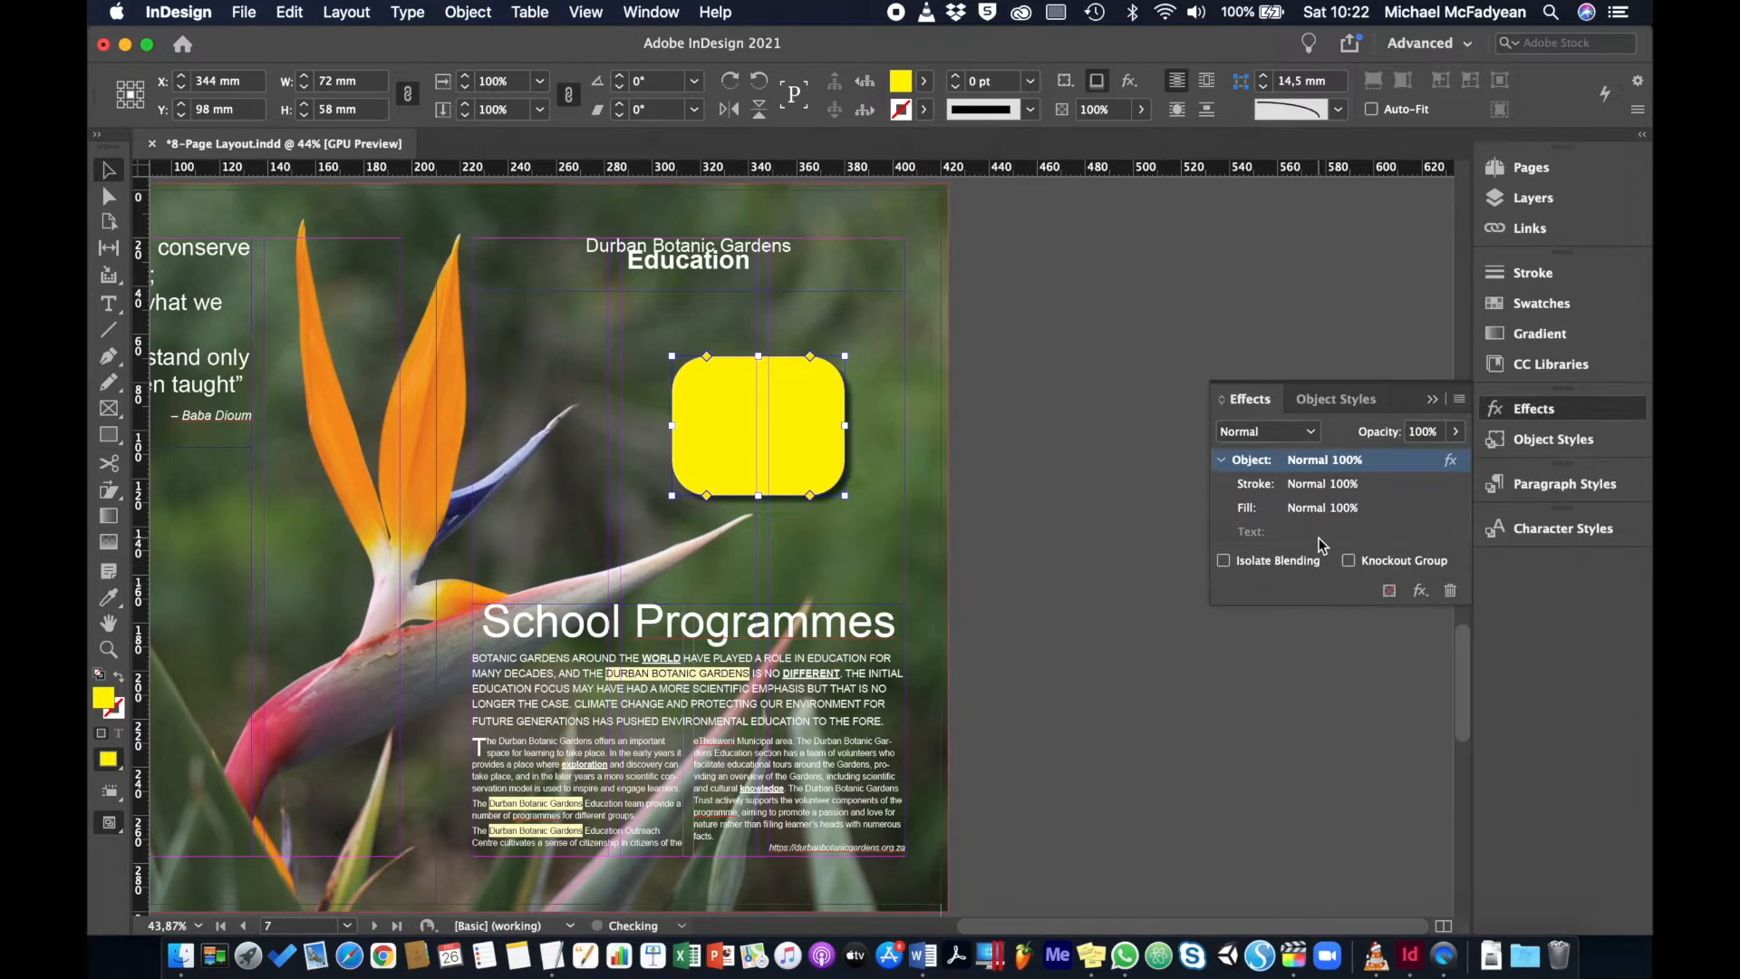
# Give the rounded rectangle a 7 pt stroke in the magenta C=0 M=100 Y=0 K=0 swatch
pyautogui.click(924, 109)
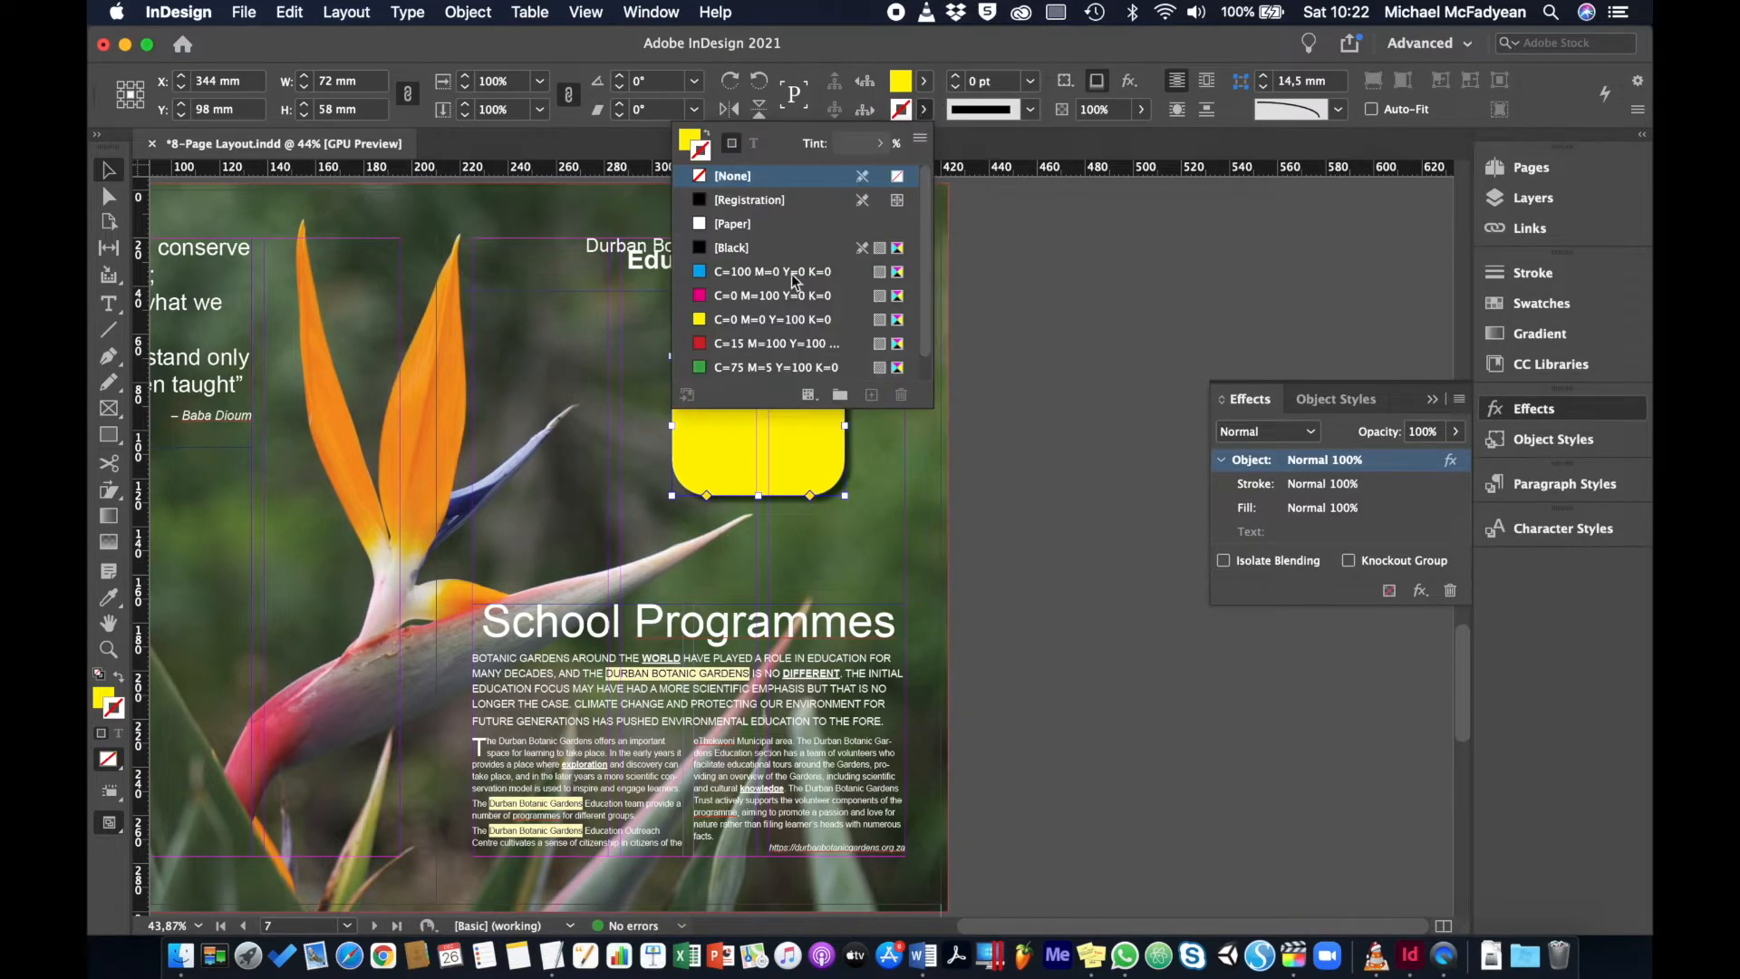
pyautogui.click(734, 295)
pyautogui.click(955, 80)
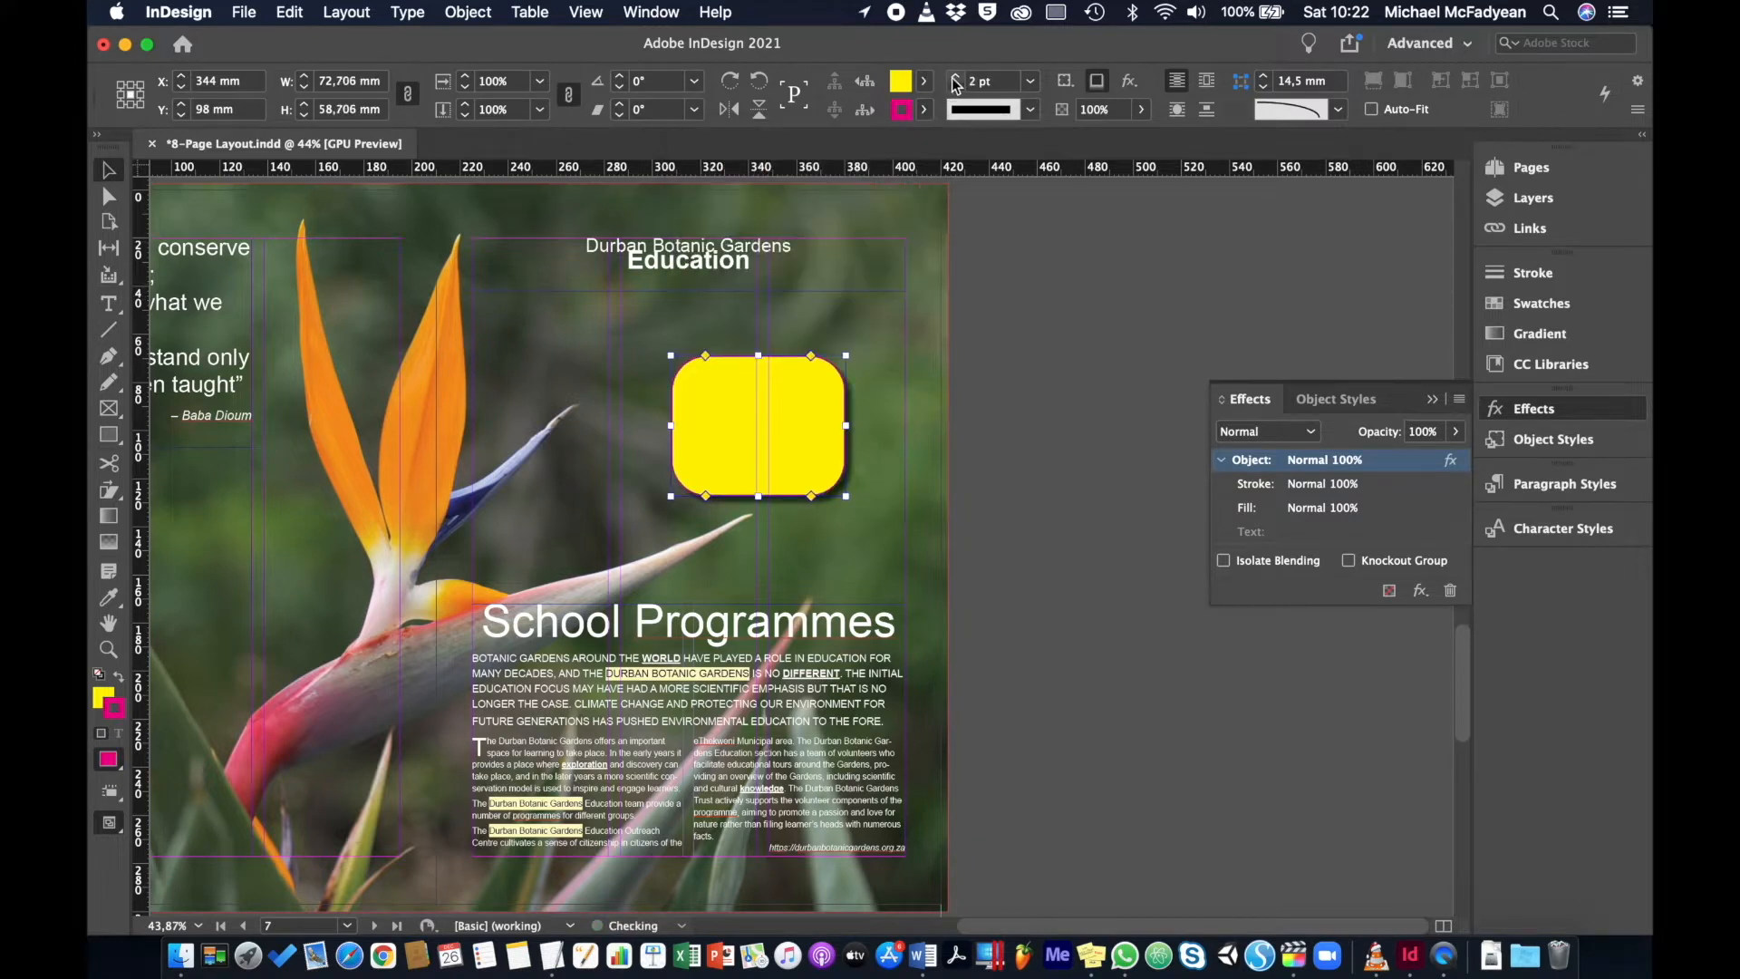
pyautogui.click(955, 80)
pyautogui.click(955, 79)
pyautogui.click(955, 79)
pyautogui.click(955, 80)
pyautogui.click(955, 79)
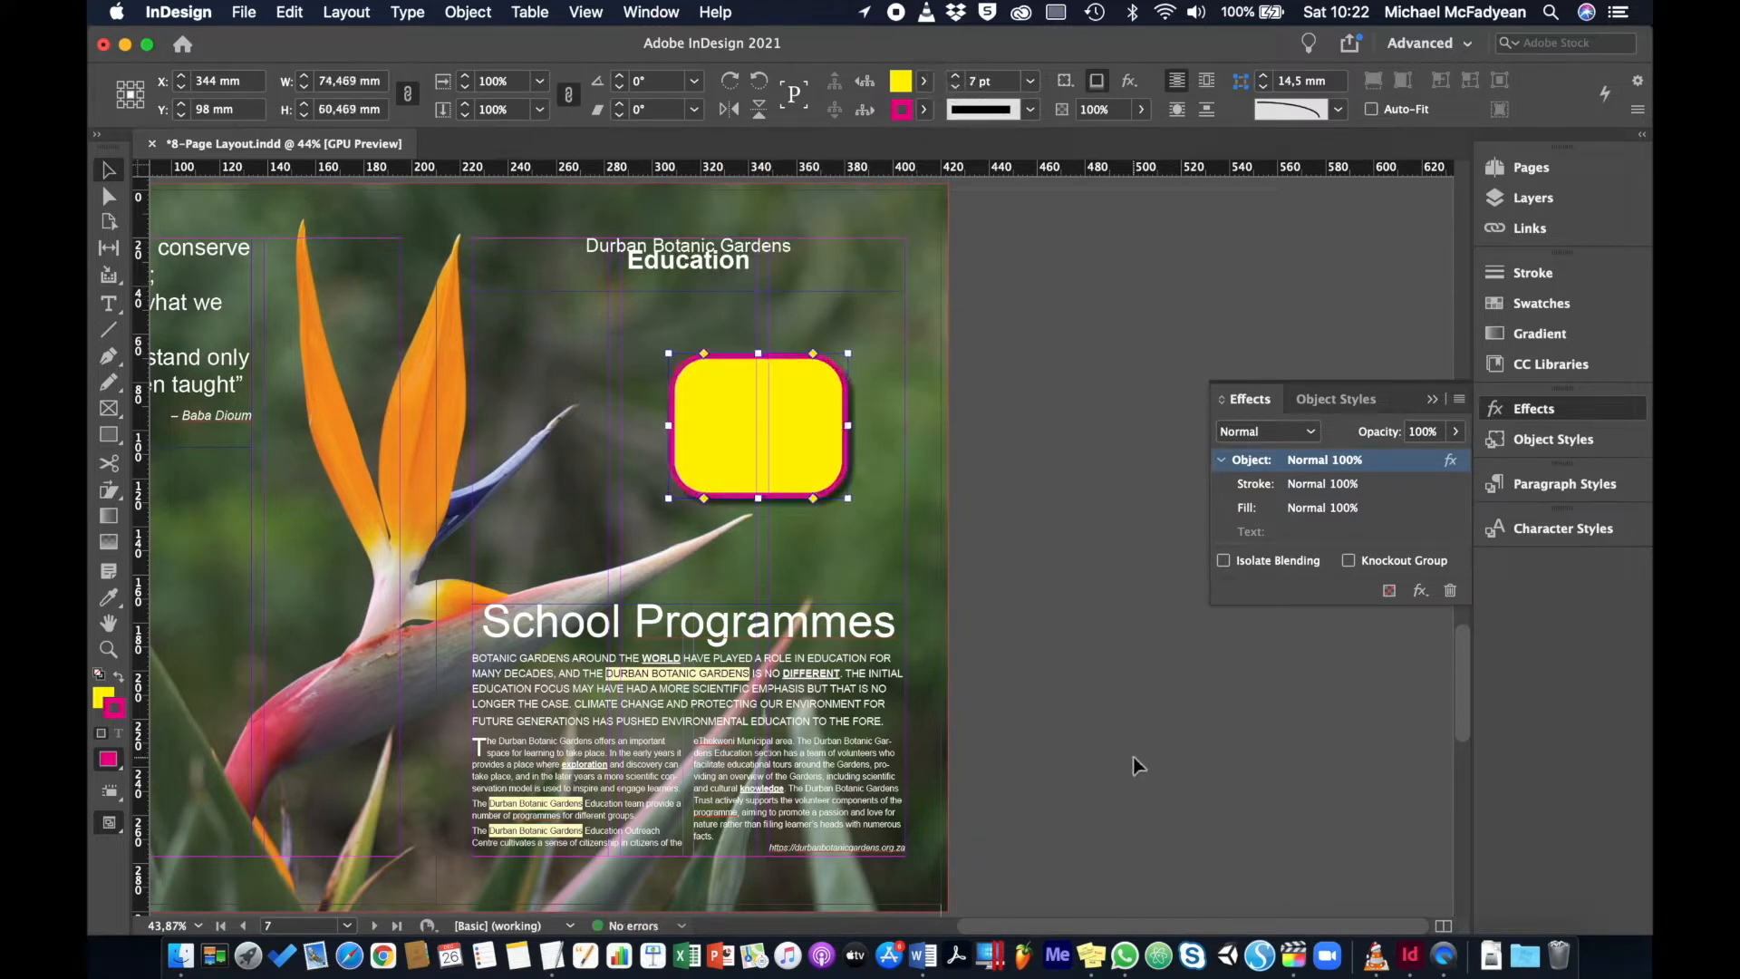
# Create a new object style from the rectangle's formatting and apply it to the Education header text frame
pyautogui.click(1600, 444)
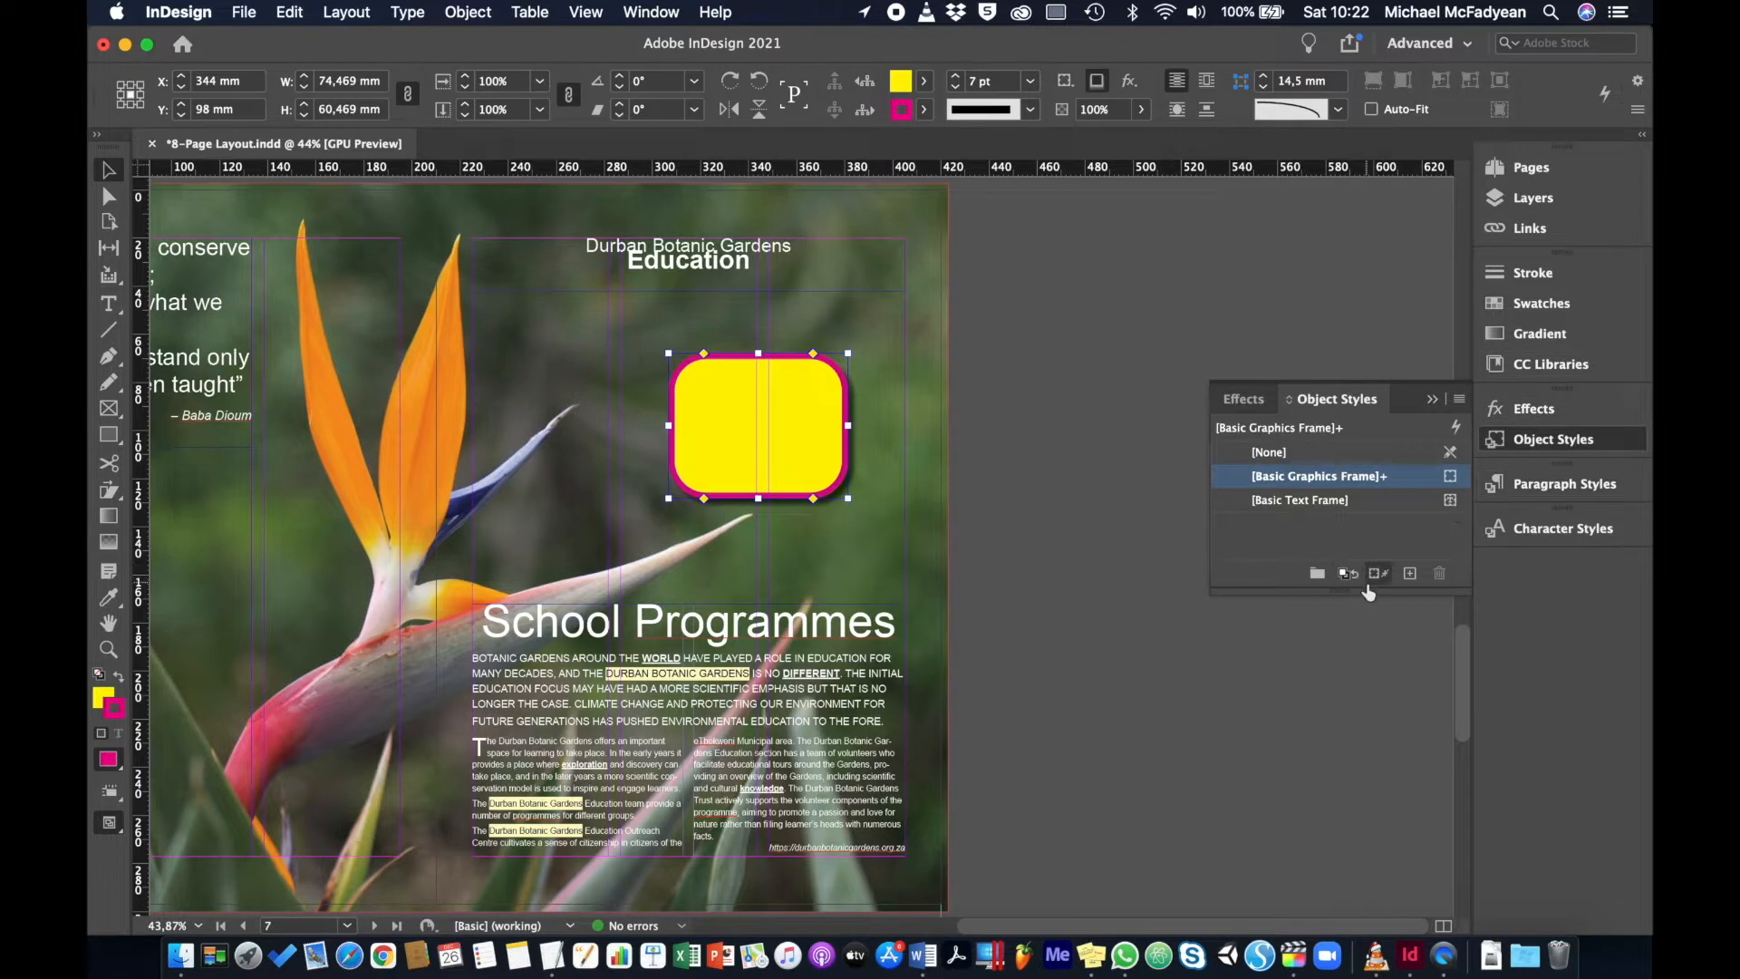
pyautogui.click(1411, 573)
pyautogui.hscroll(-3, 683, 512)
pyautogui.scroll(1, 683, 512)
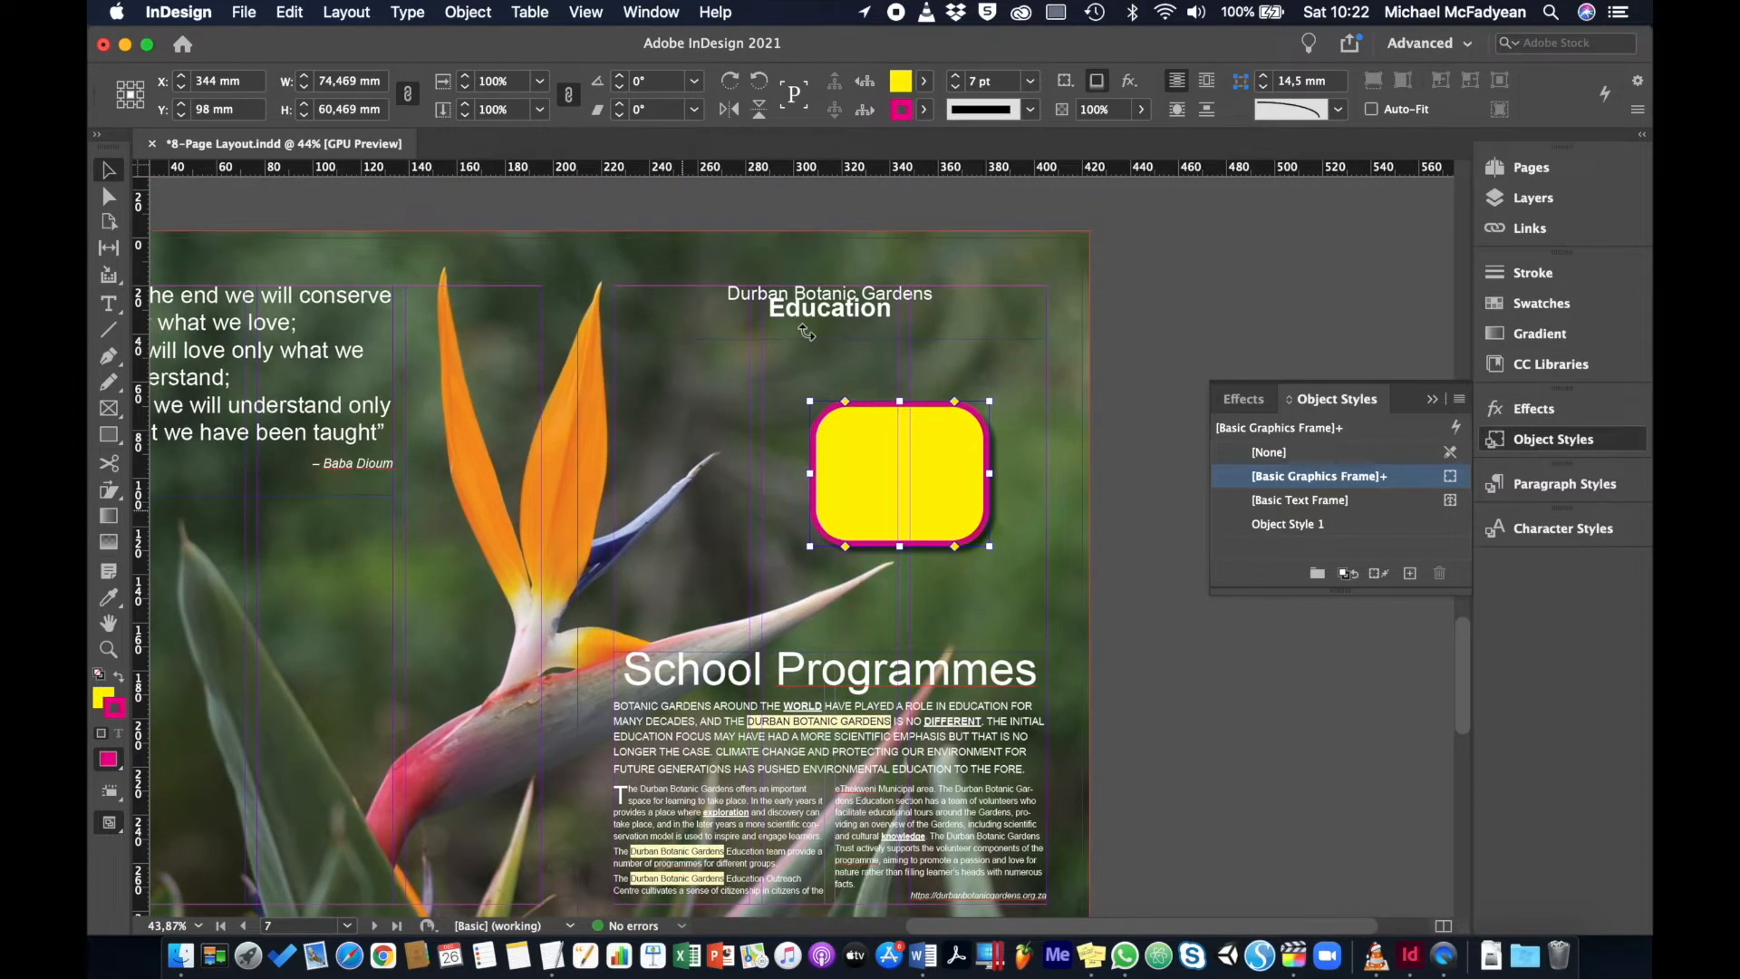
pyautogui.scroll(2, 815, 332)
pyautogui.hscroll(-1, 816, 332)
pyautogui.click(906, 389)
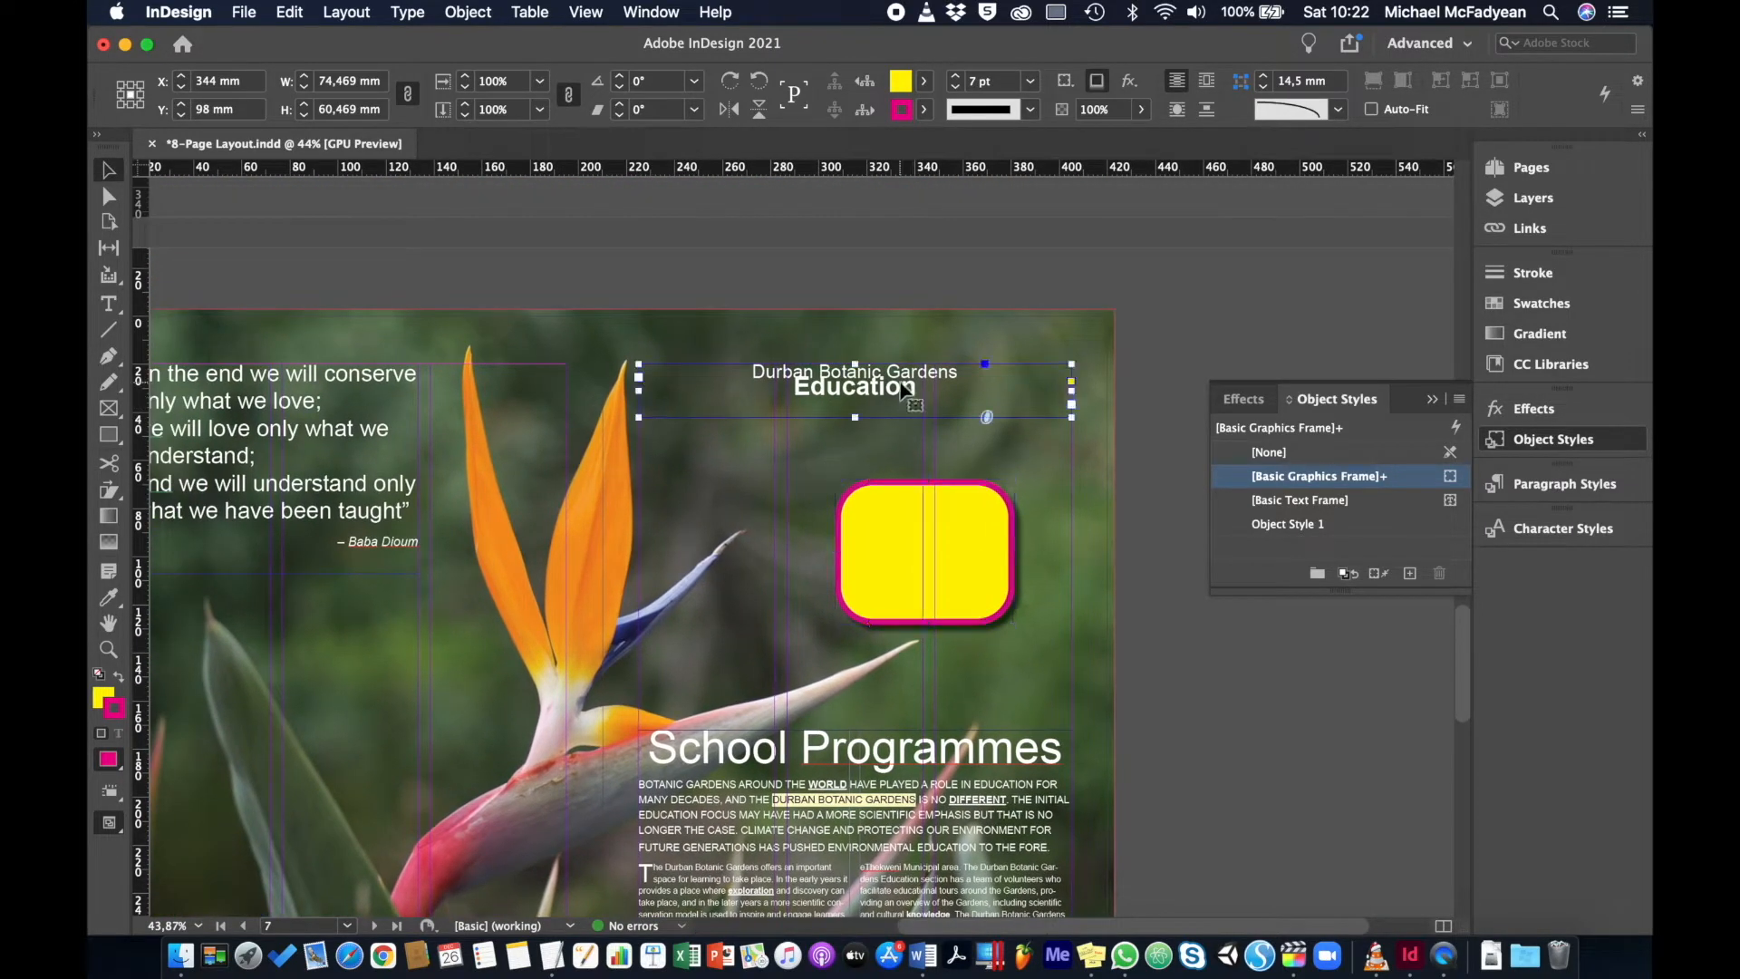
pyautogui.click(1326, 525)
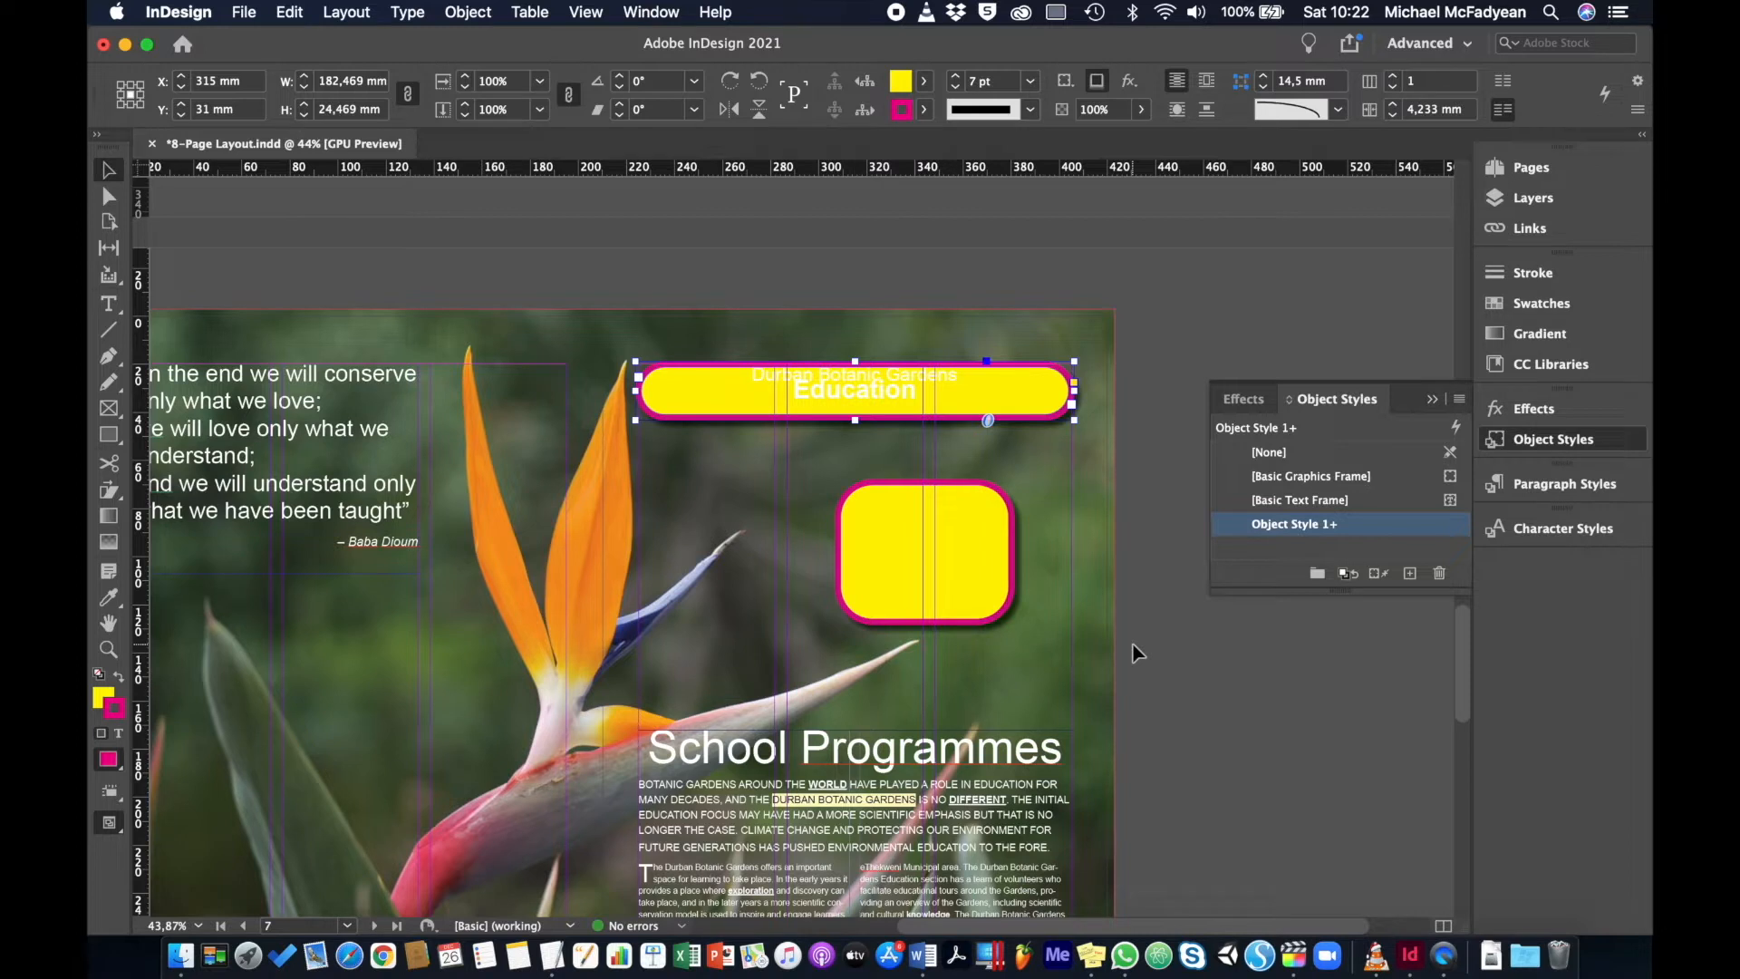
# Undo the header frame's style application and the new object style, and delete the yellow rectangle
pyautogui.press('super+z')
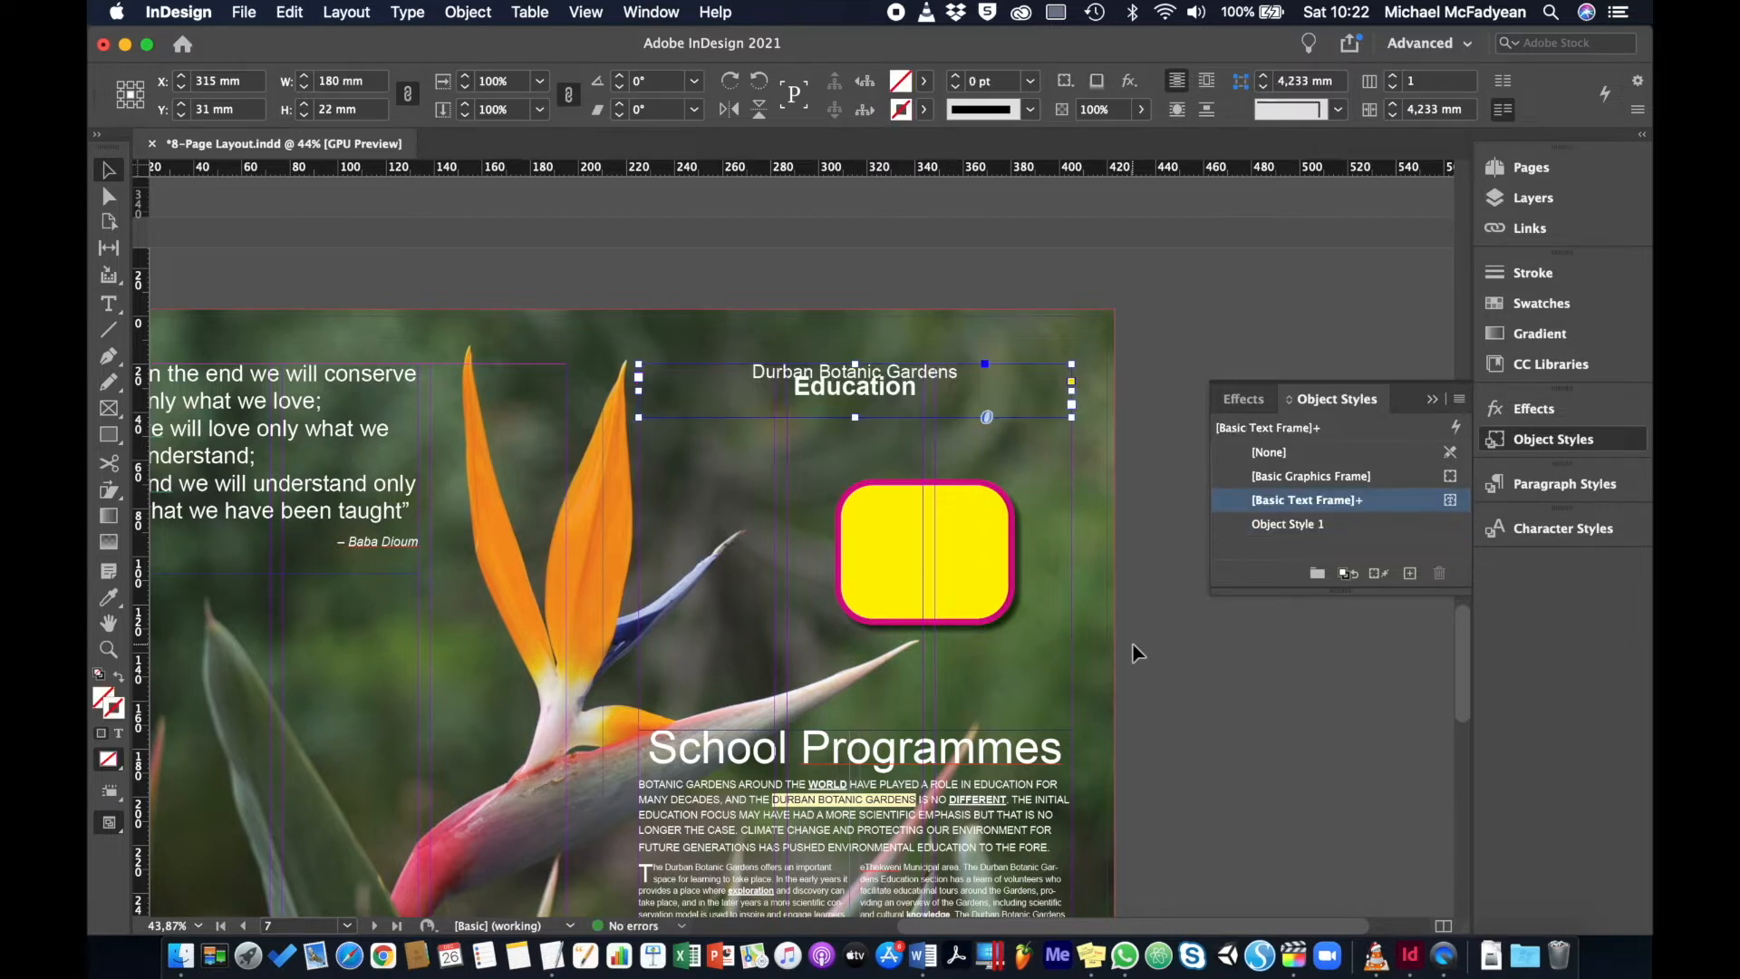
pyautogui.press('super+z')
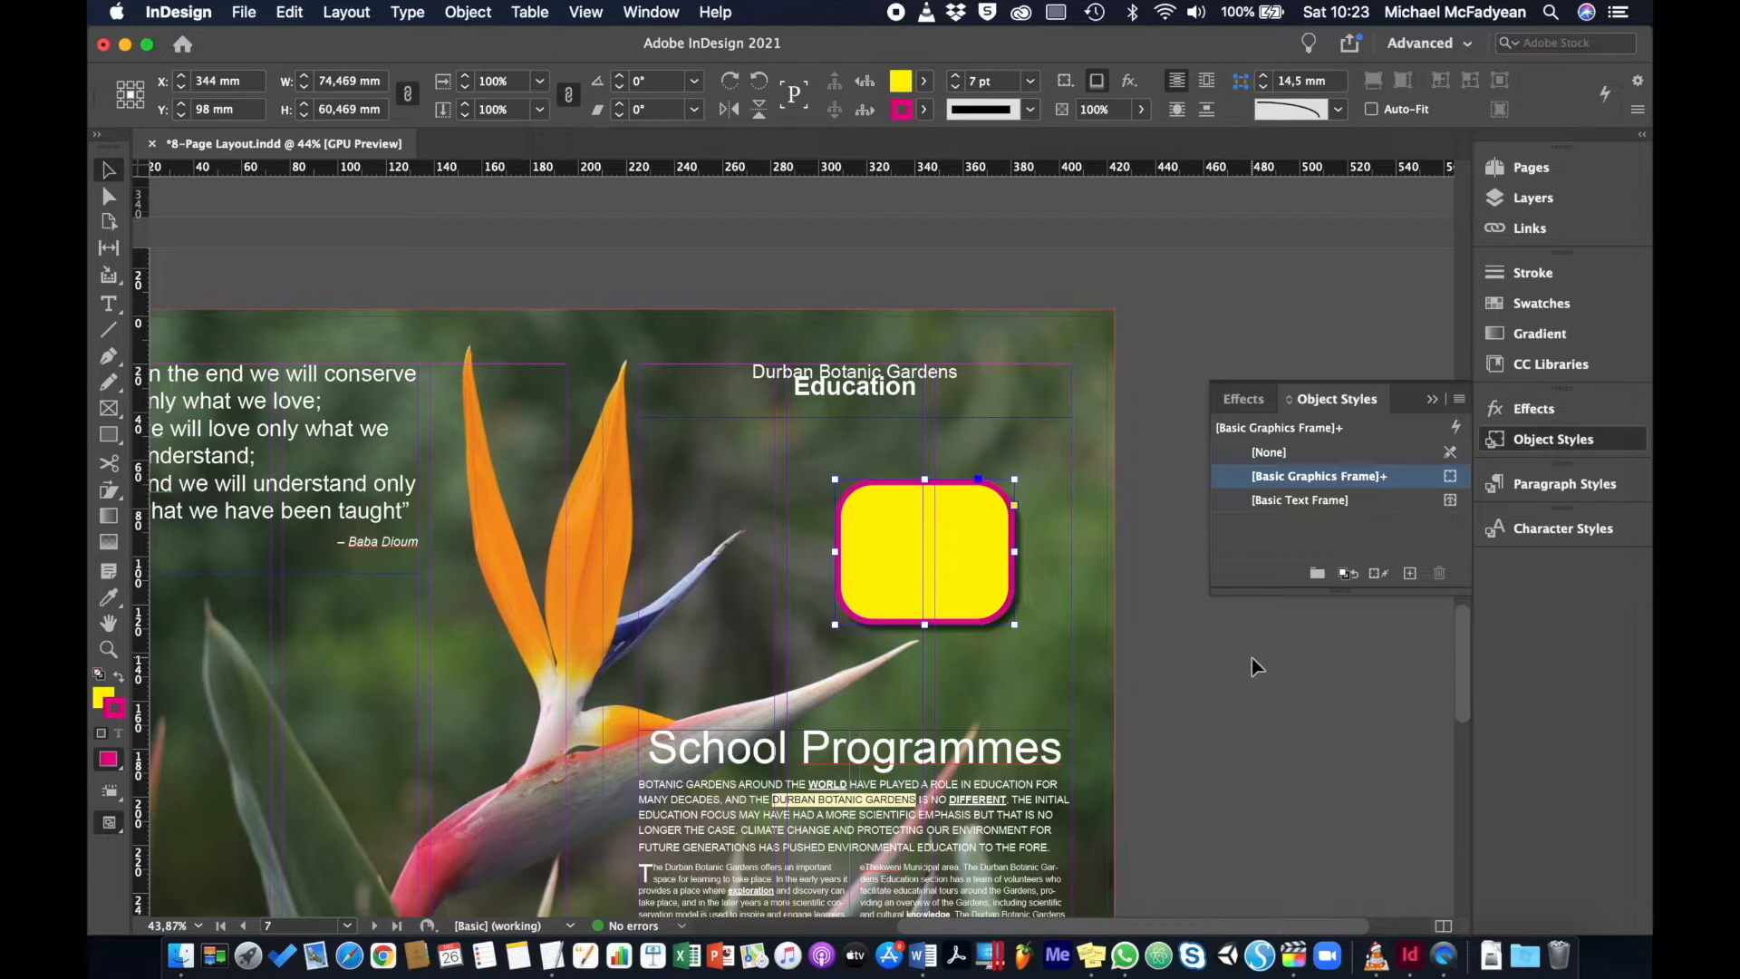
pyautogui.press('BackSpace')
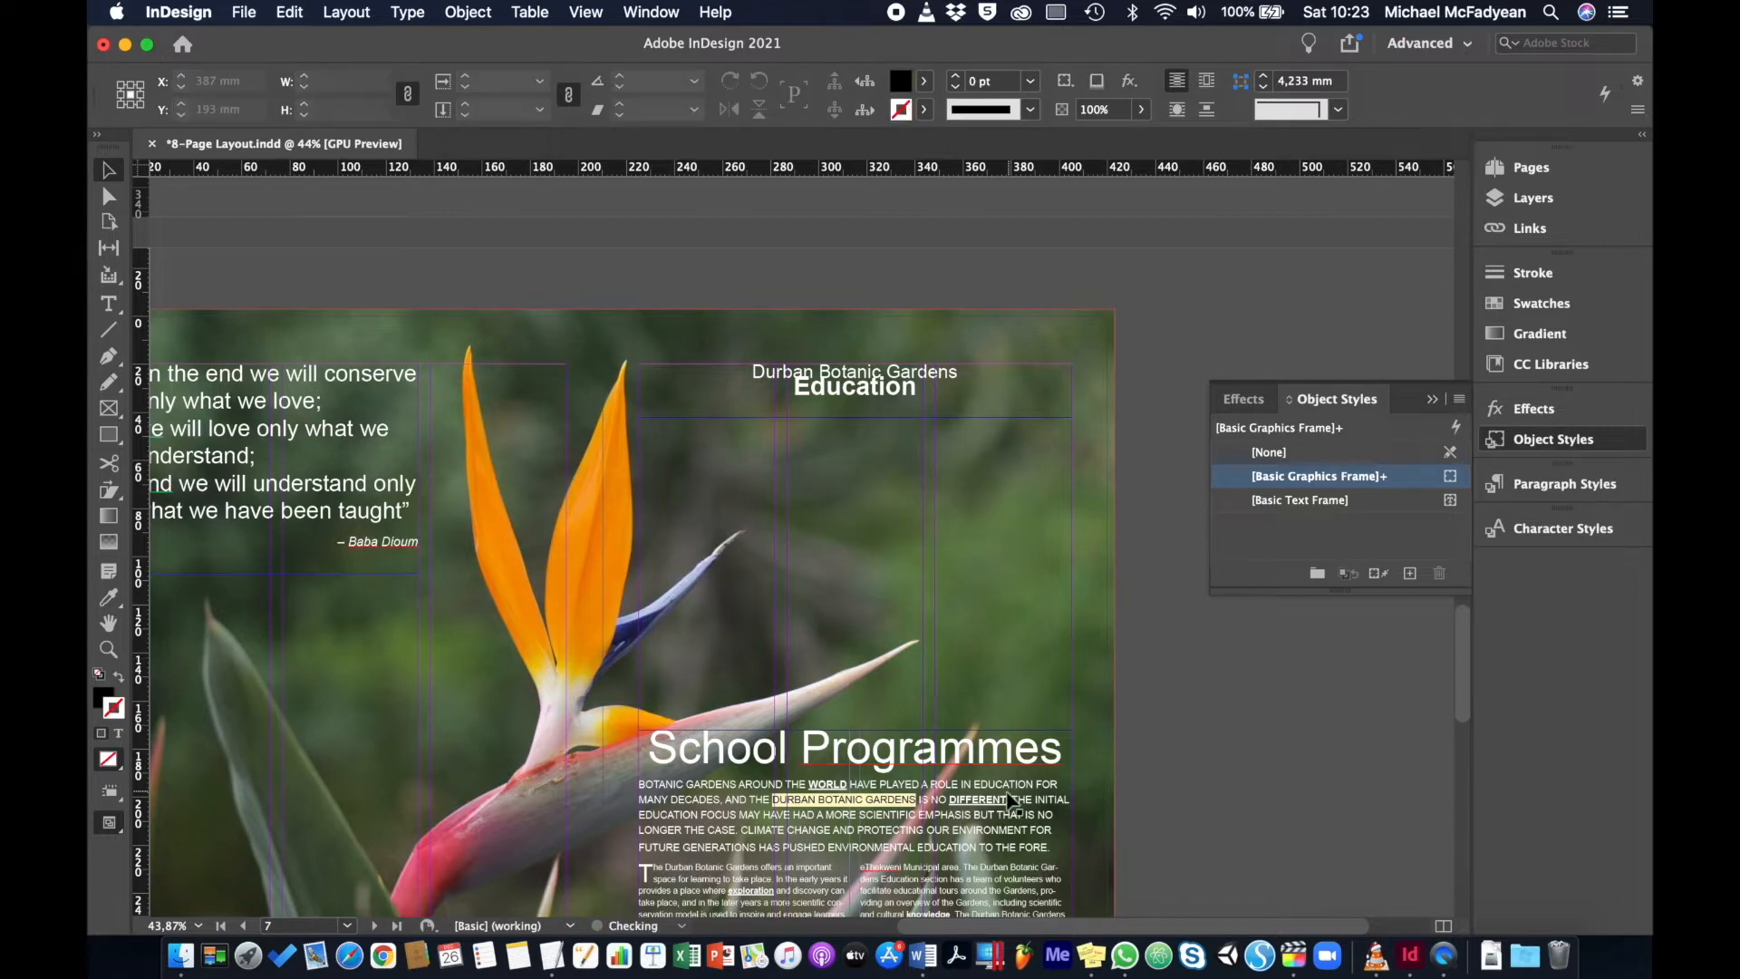
# Apply the Source paragraph style to the website address line ending the School Programmes article
pyautogui.click(1013, 750)
pyautogui.press('super+equal')
pyautogui.press('super+equal')
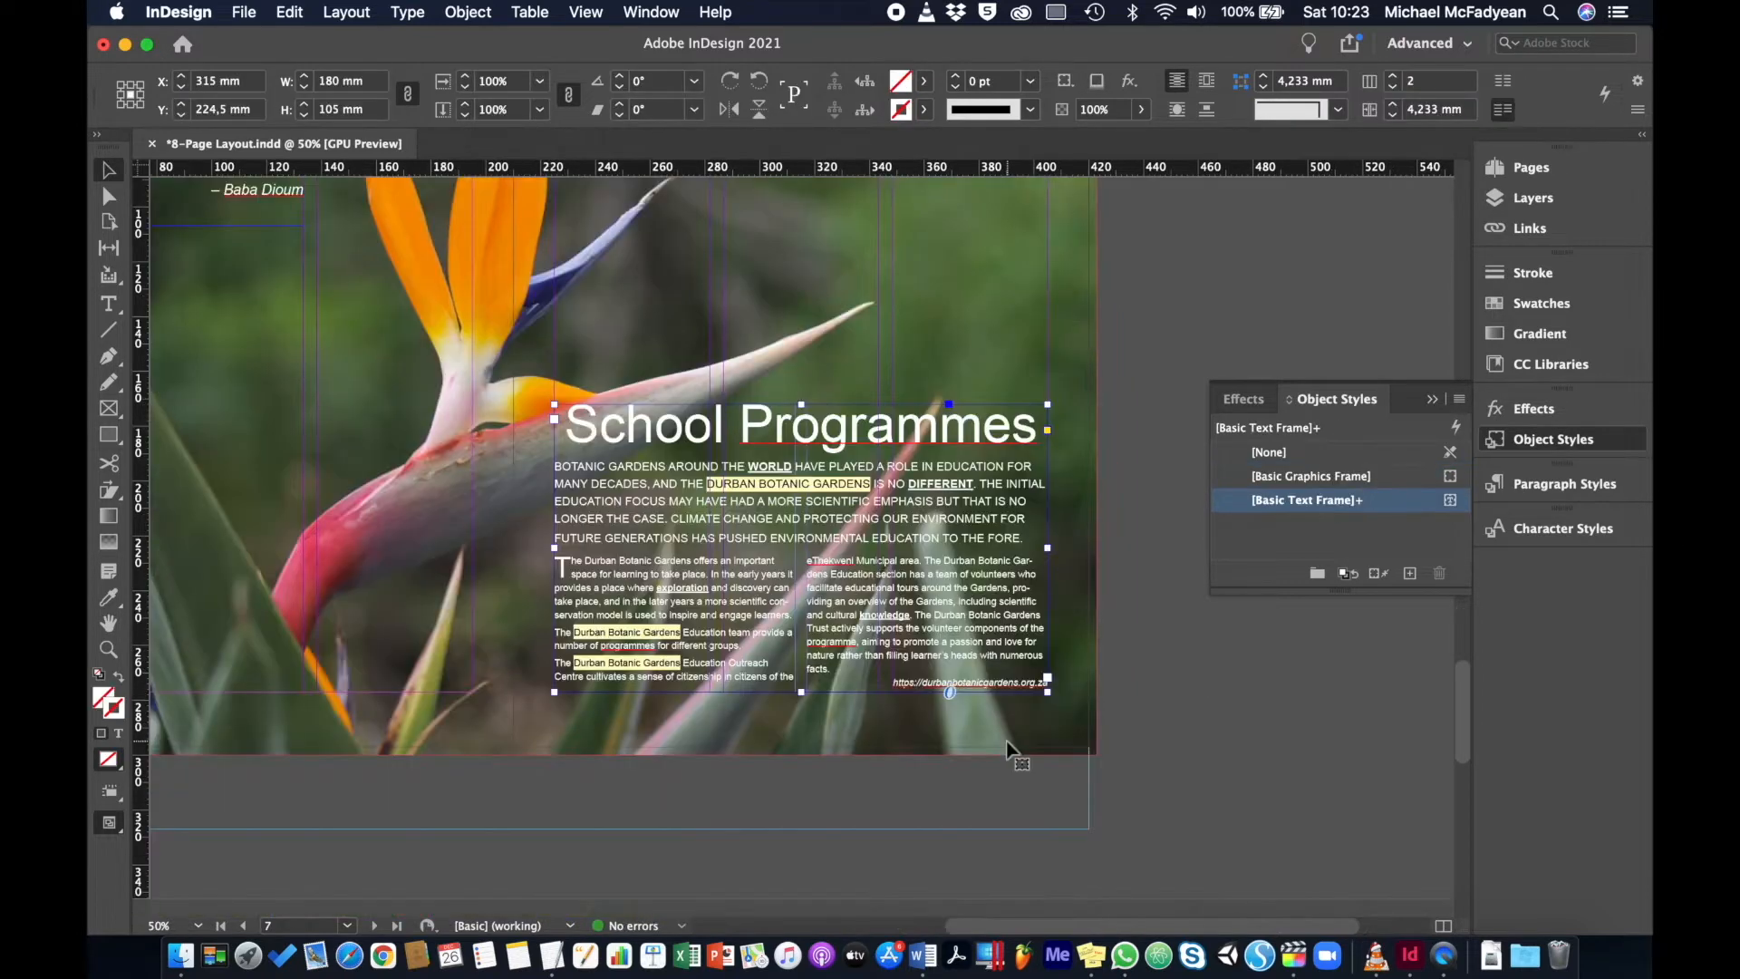
pyautogui.click(1564, 483)
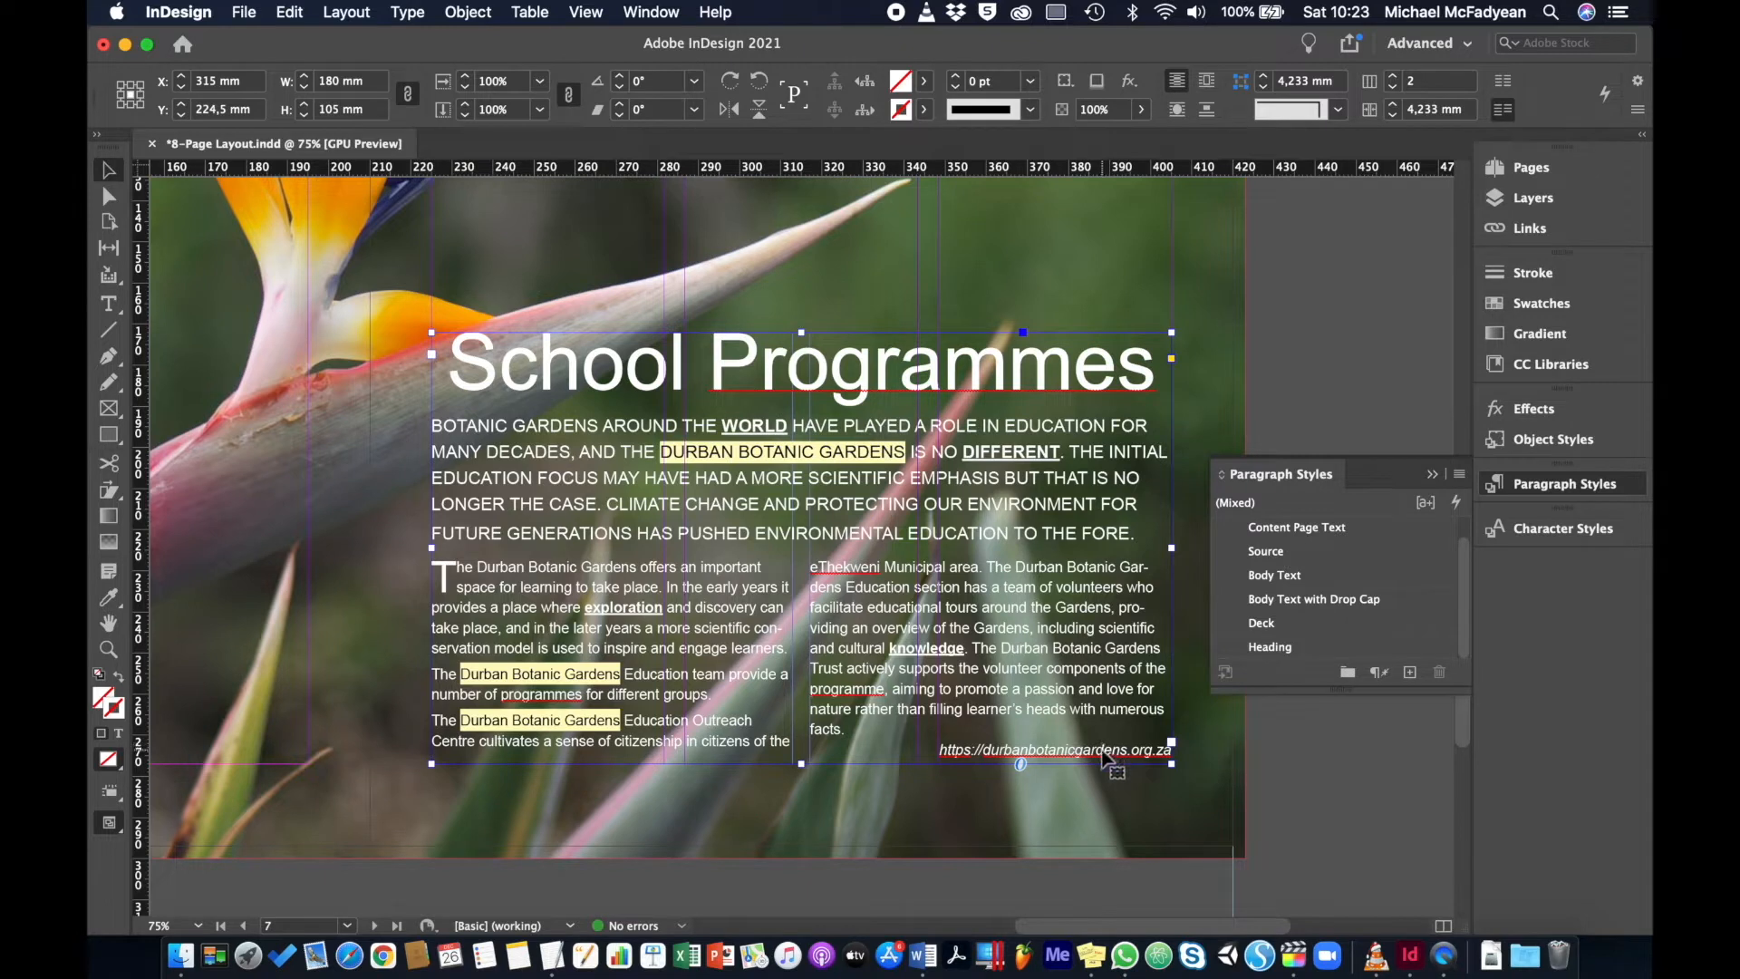
pyautogui.click(108, 303)
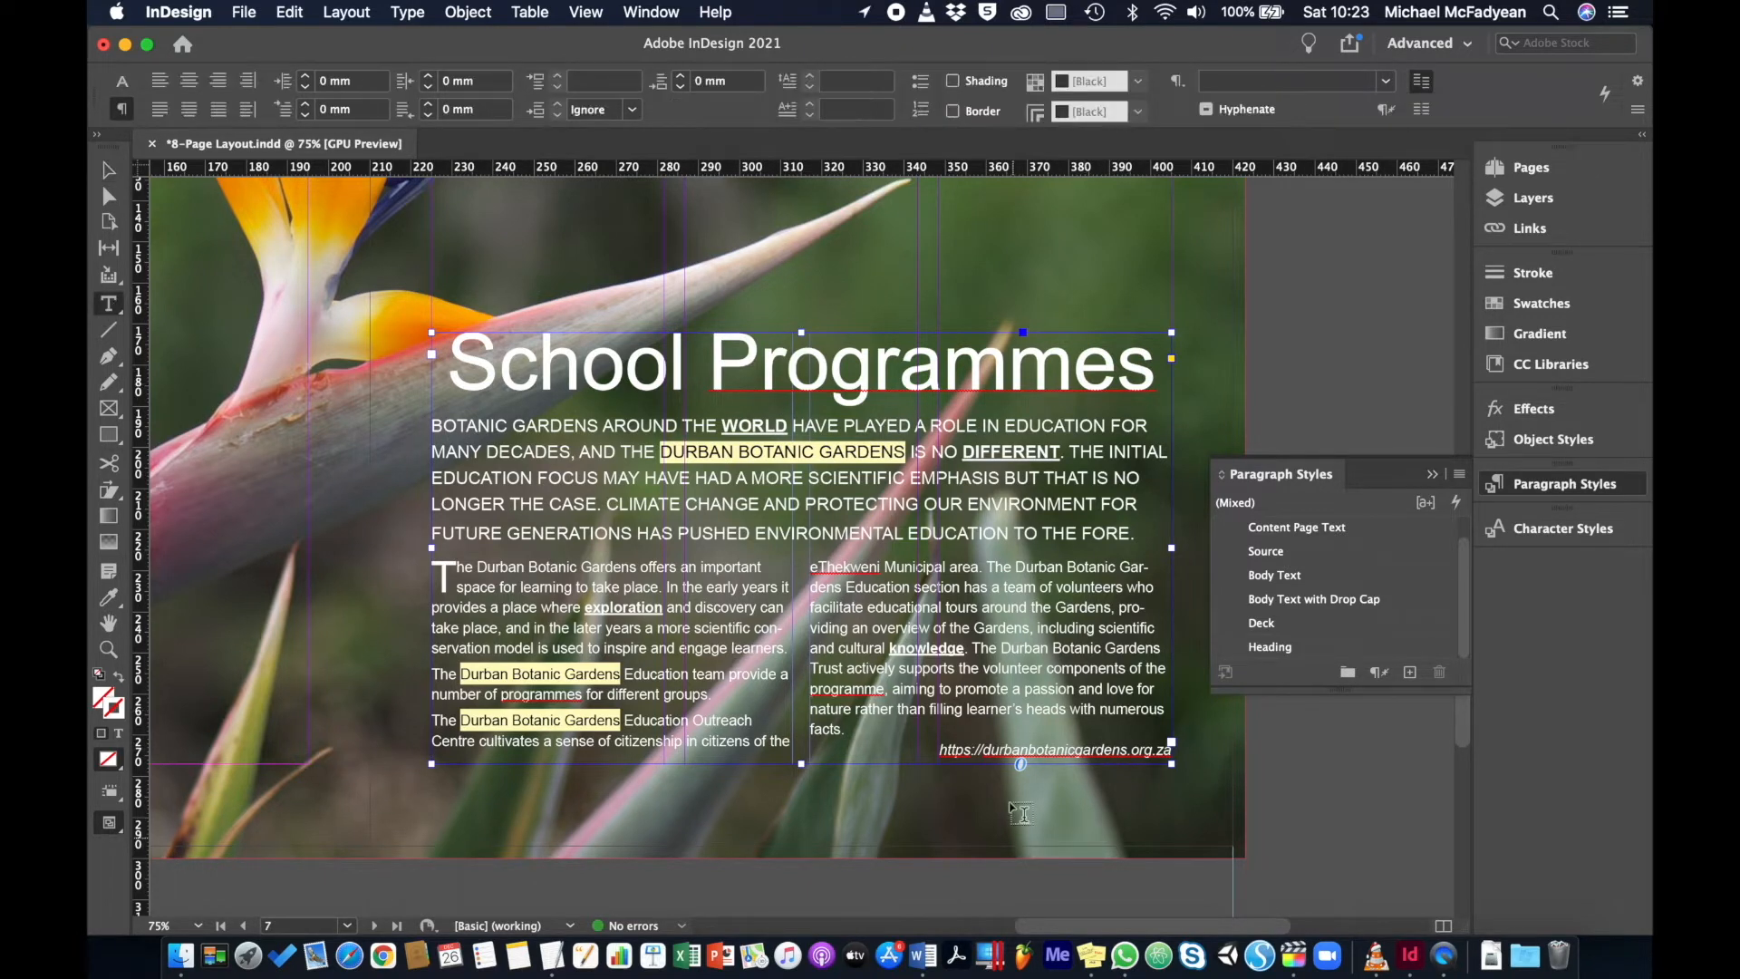
pyautogui.click(1059, 741)
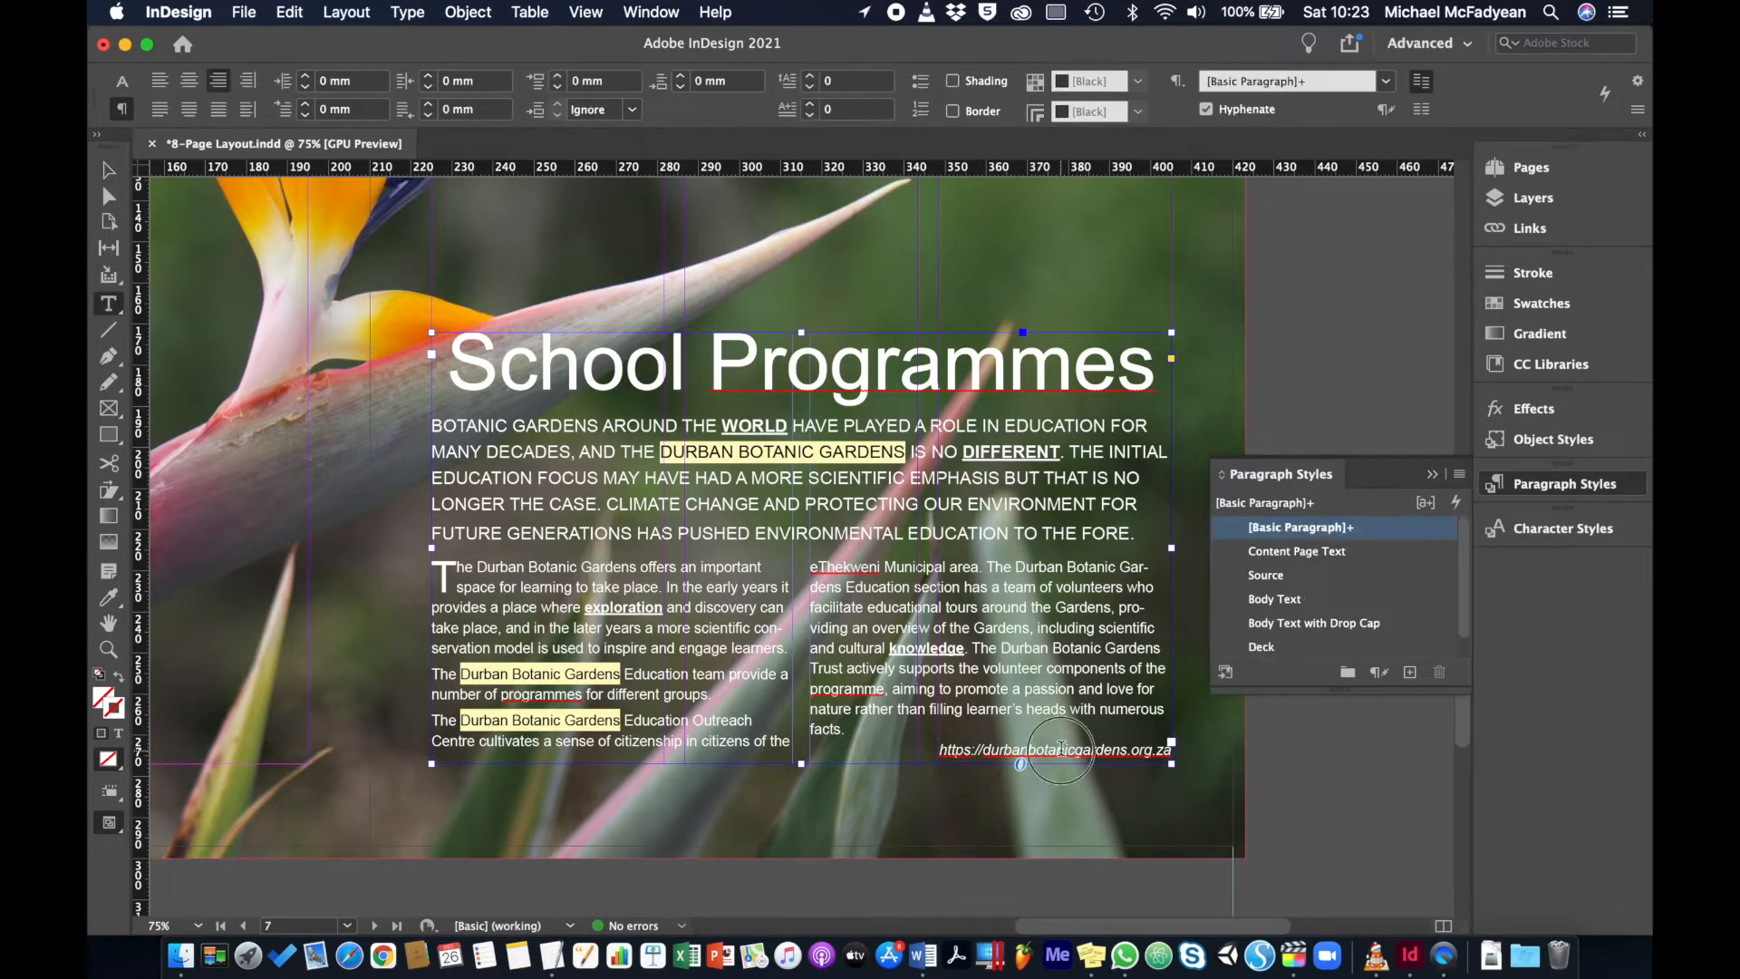
pyautogui.click(1314, 577)
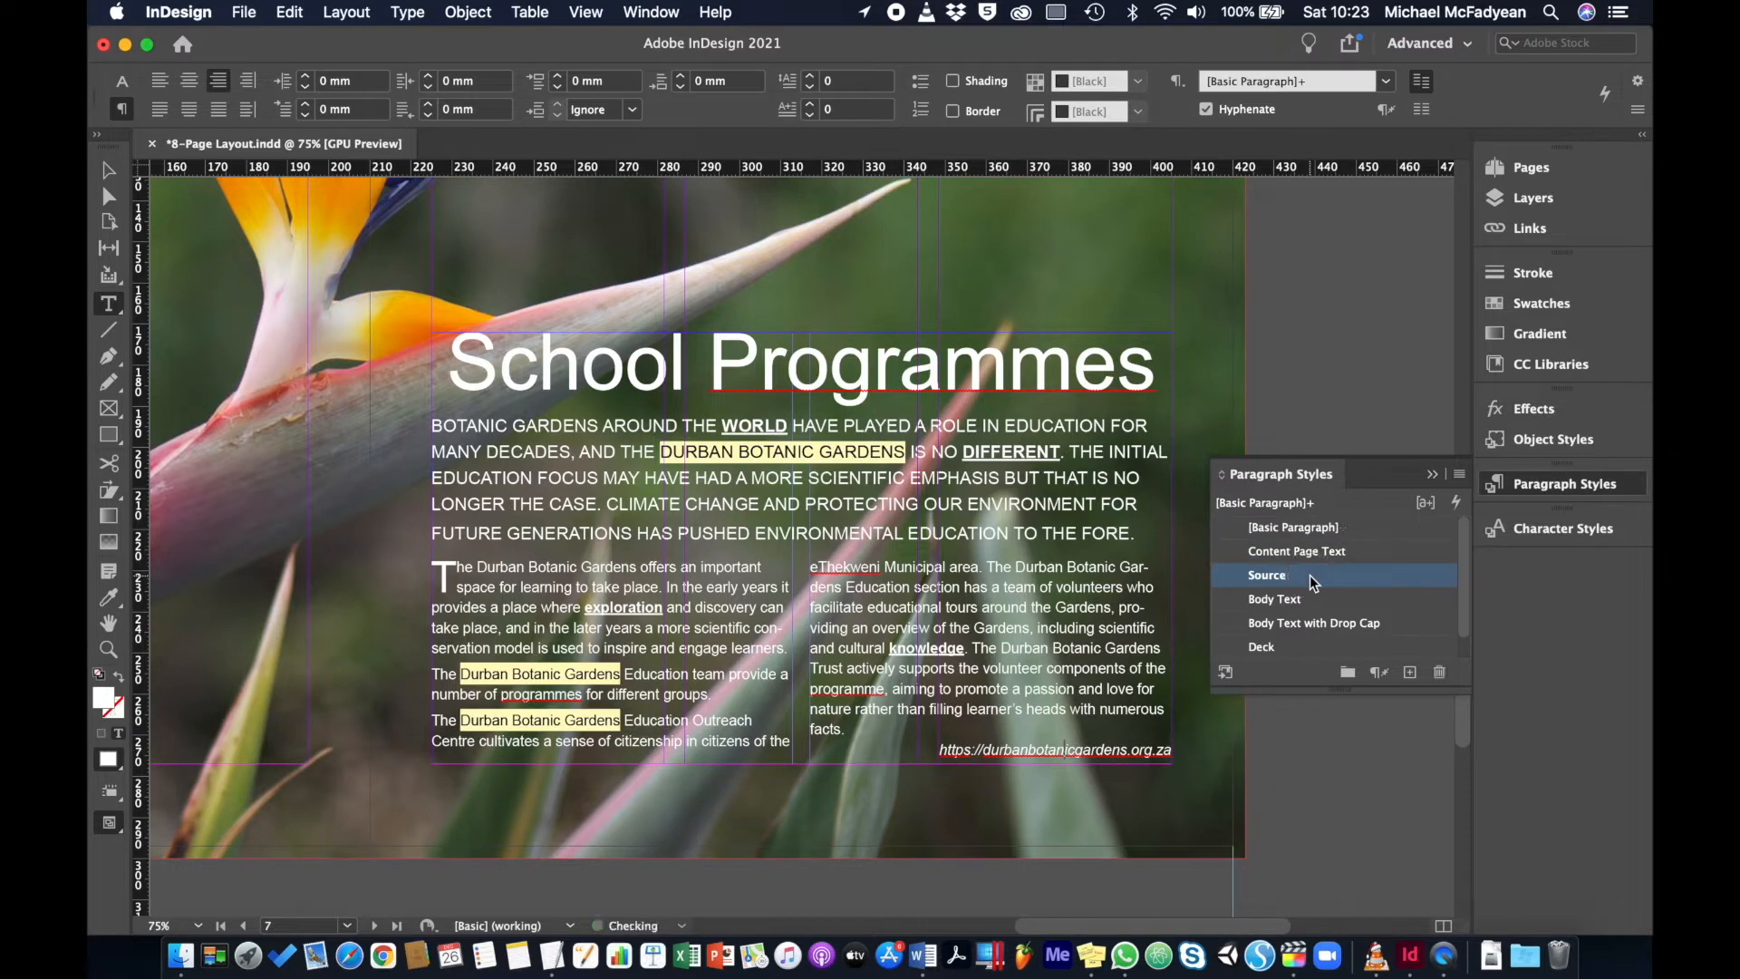
pyautogui.click(1059, 636)
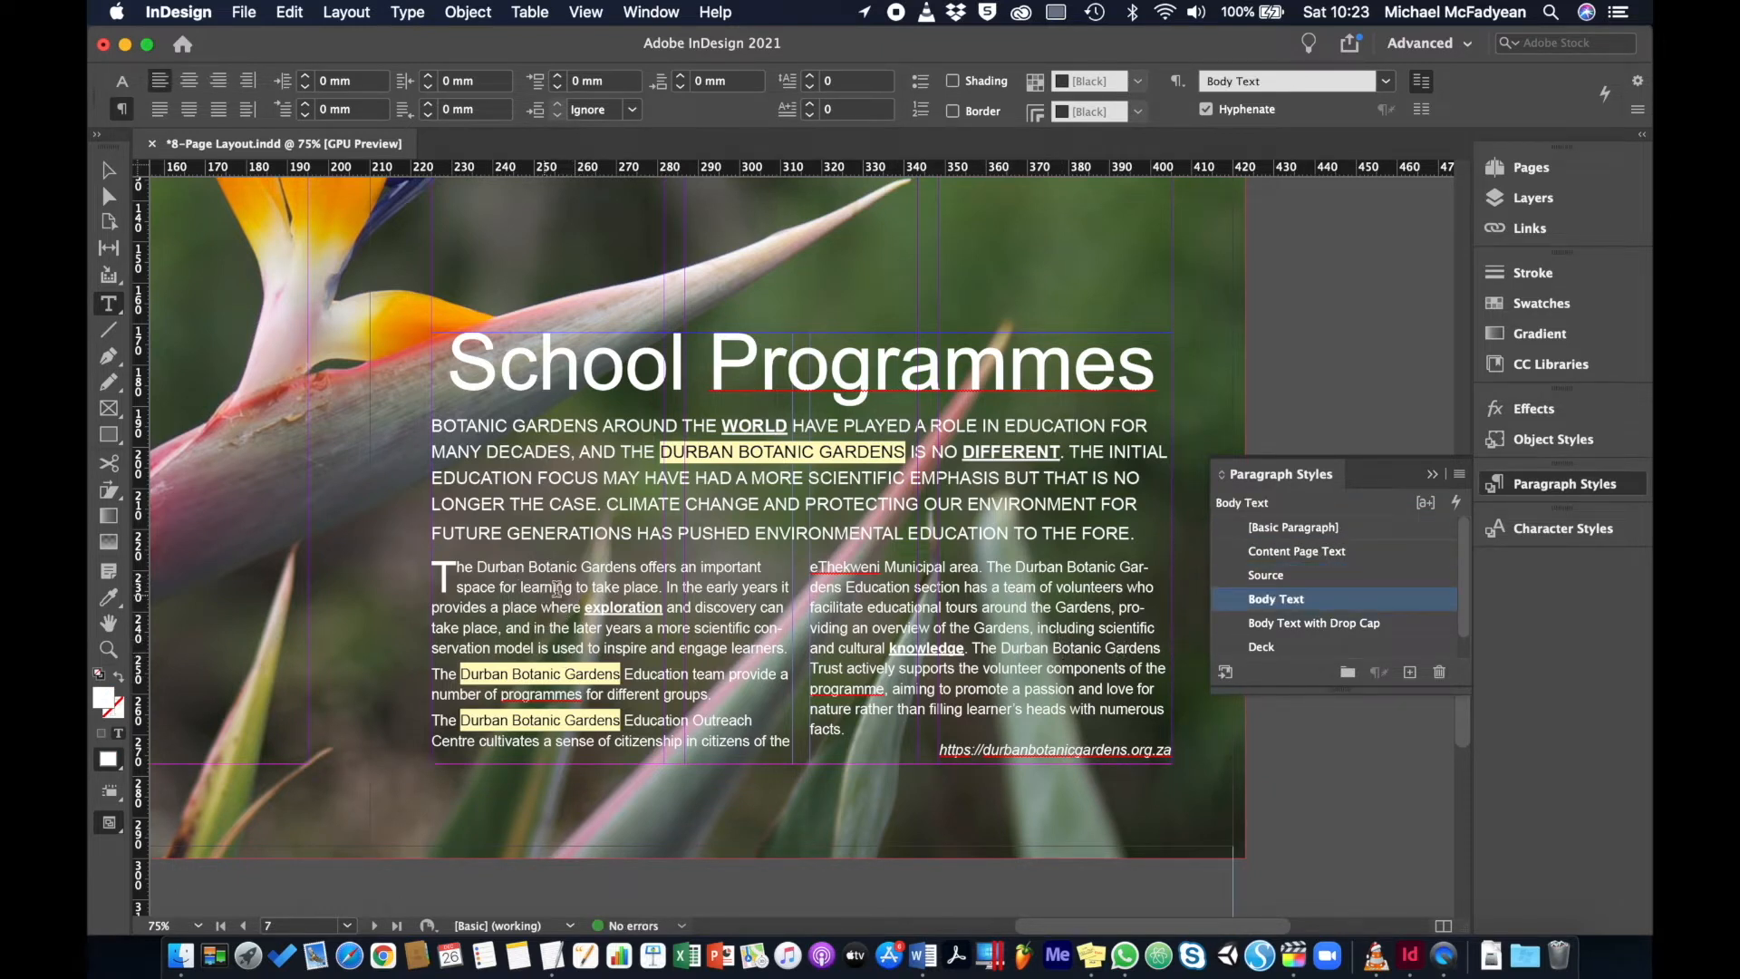
pyautogui.click(108, 171)
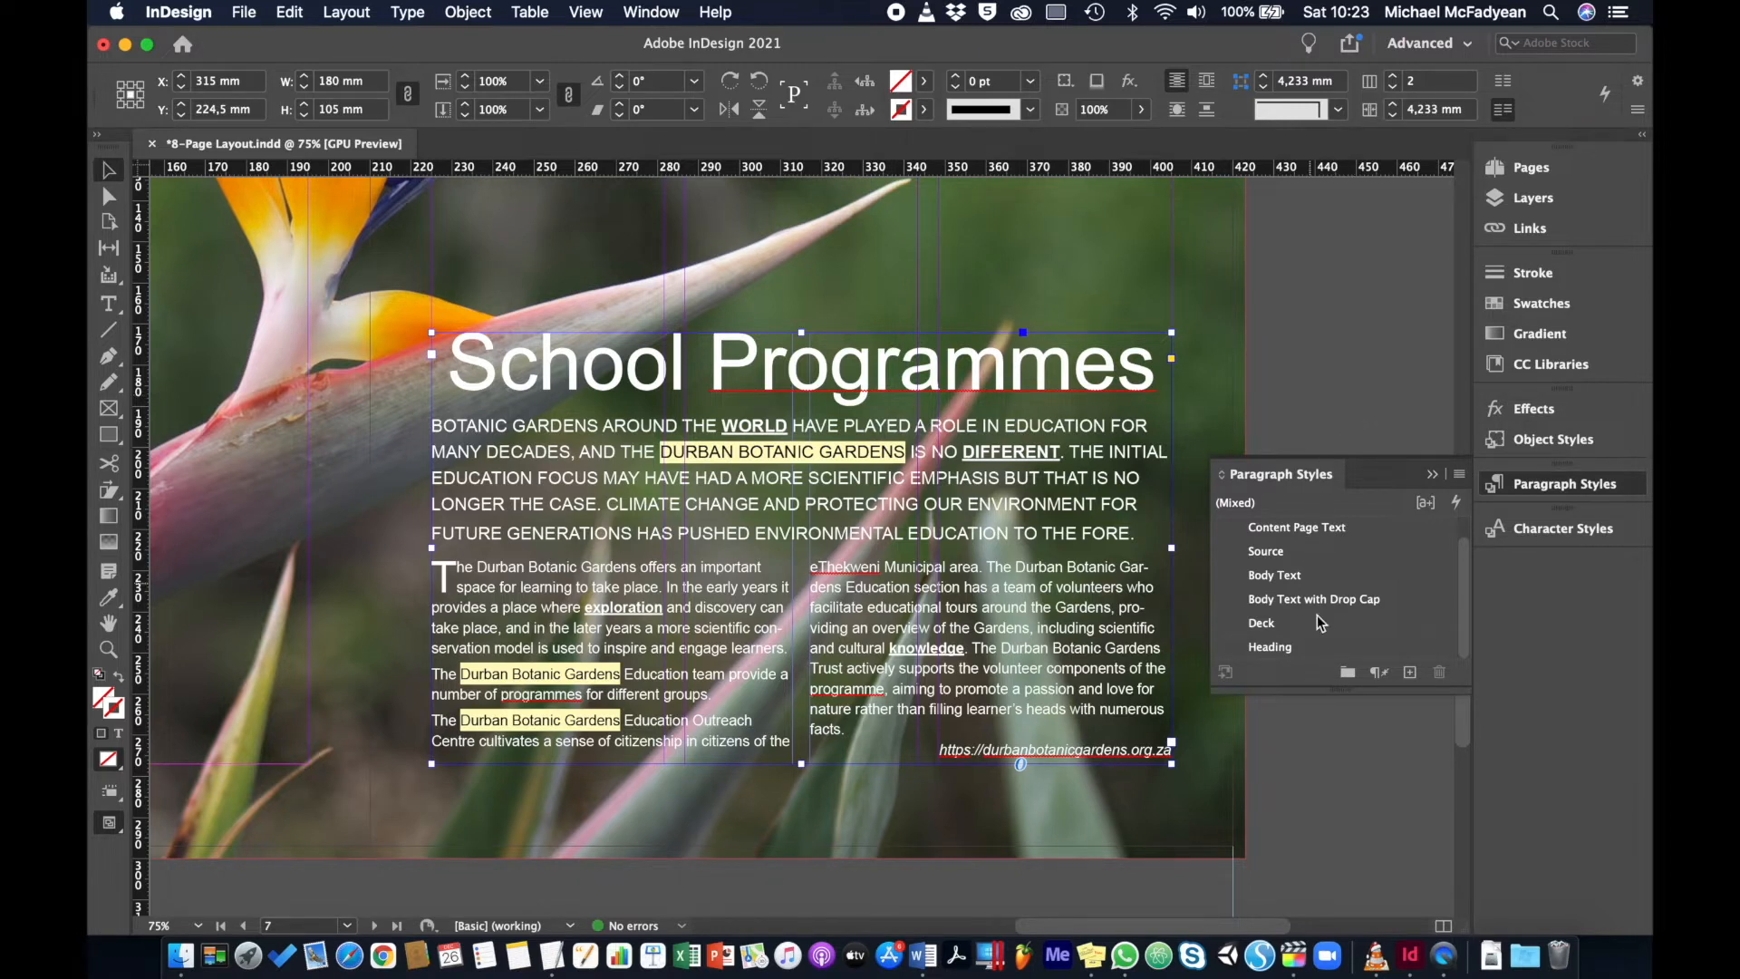
# Set the next style of the Heading paragraph style to Deck
pyautogui.click(1318, 781)
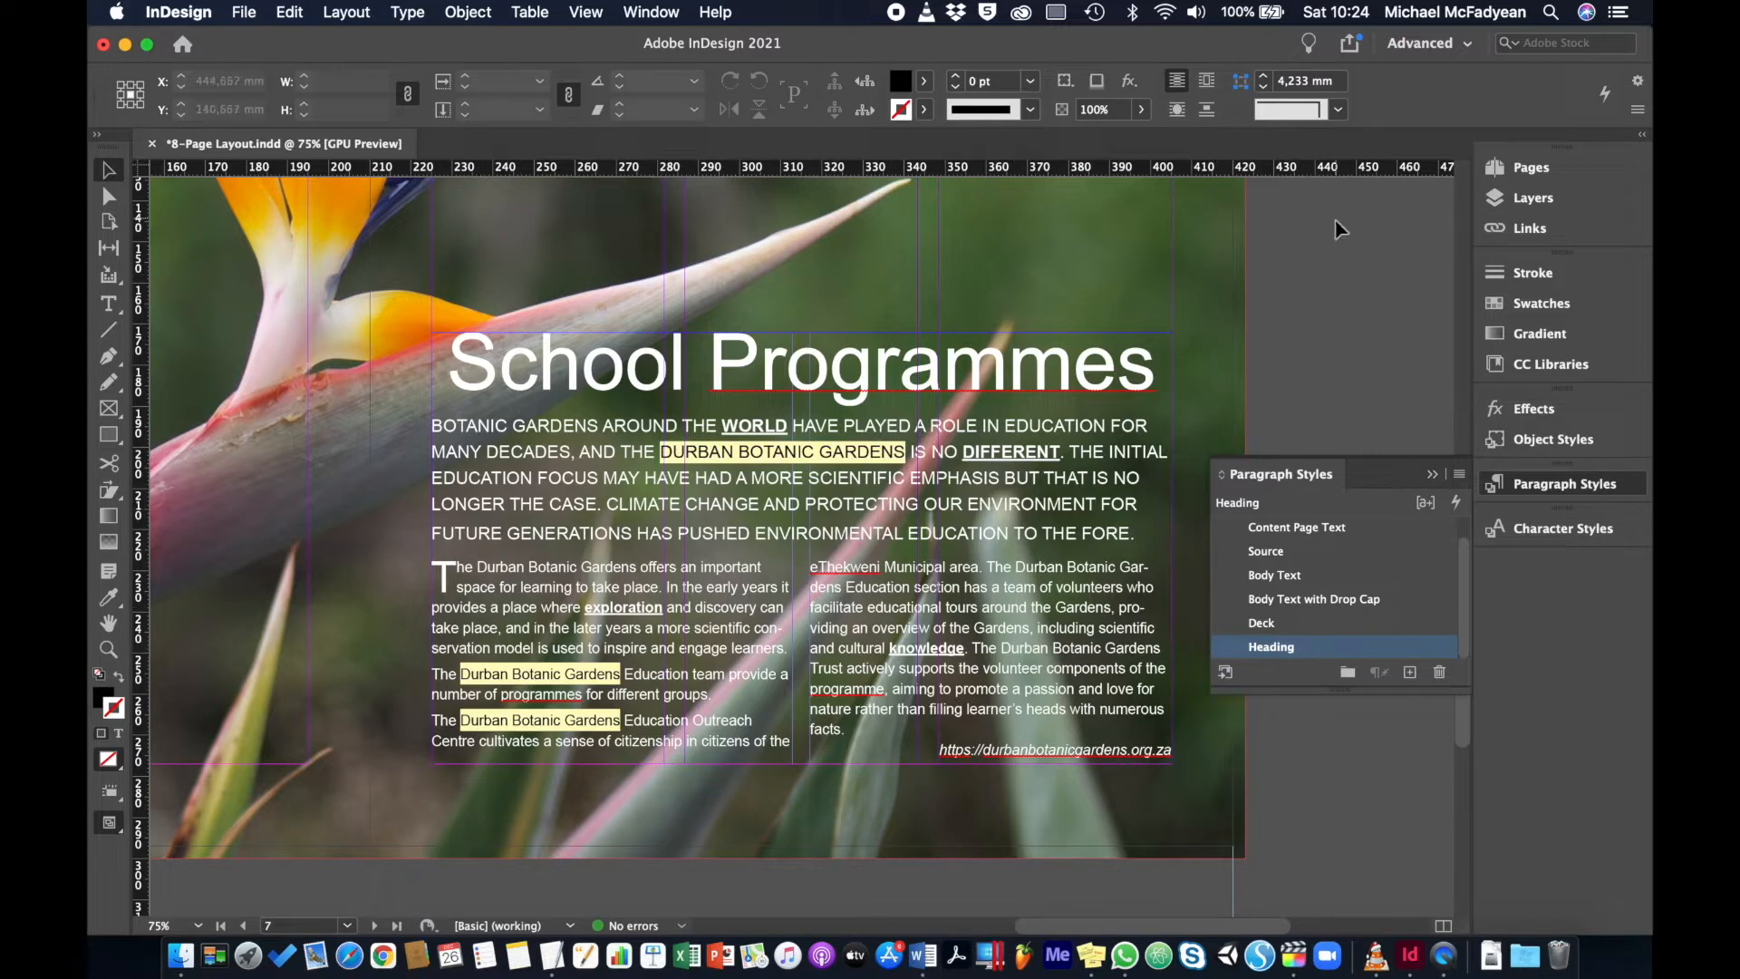
pyautogui.doubleClick(1323, 649)
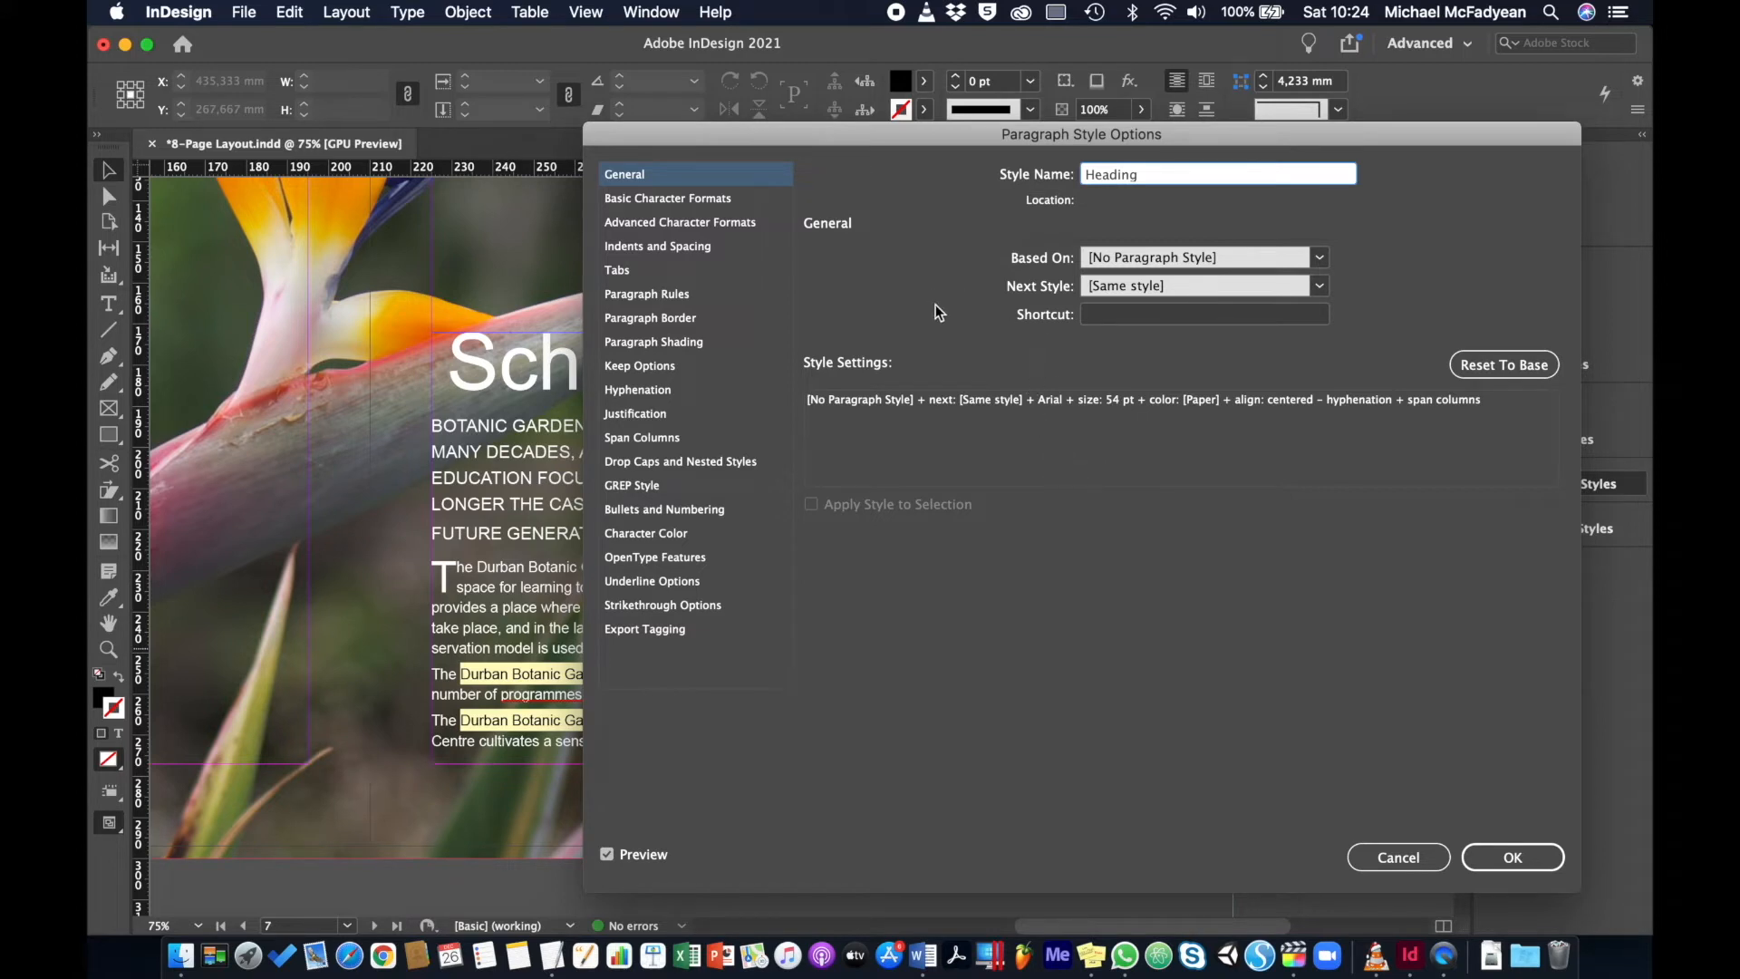
pyautogui.click(1318, 288)
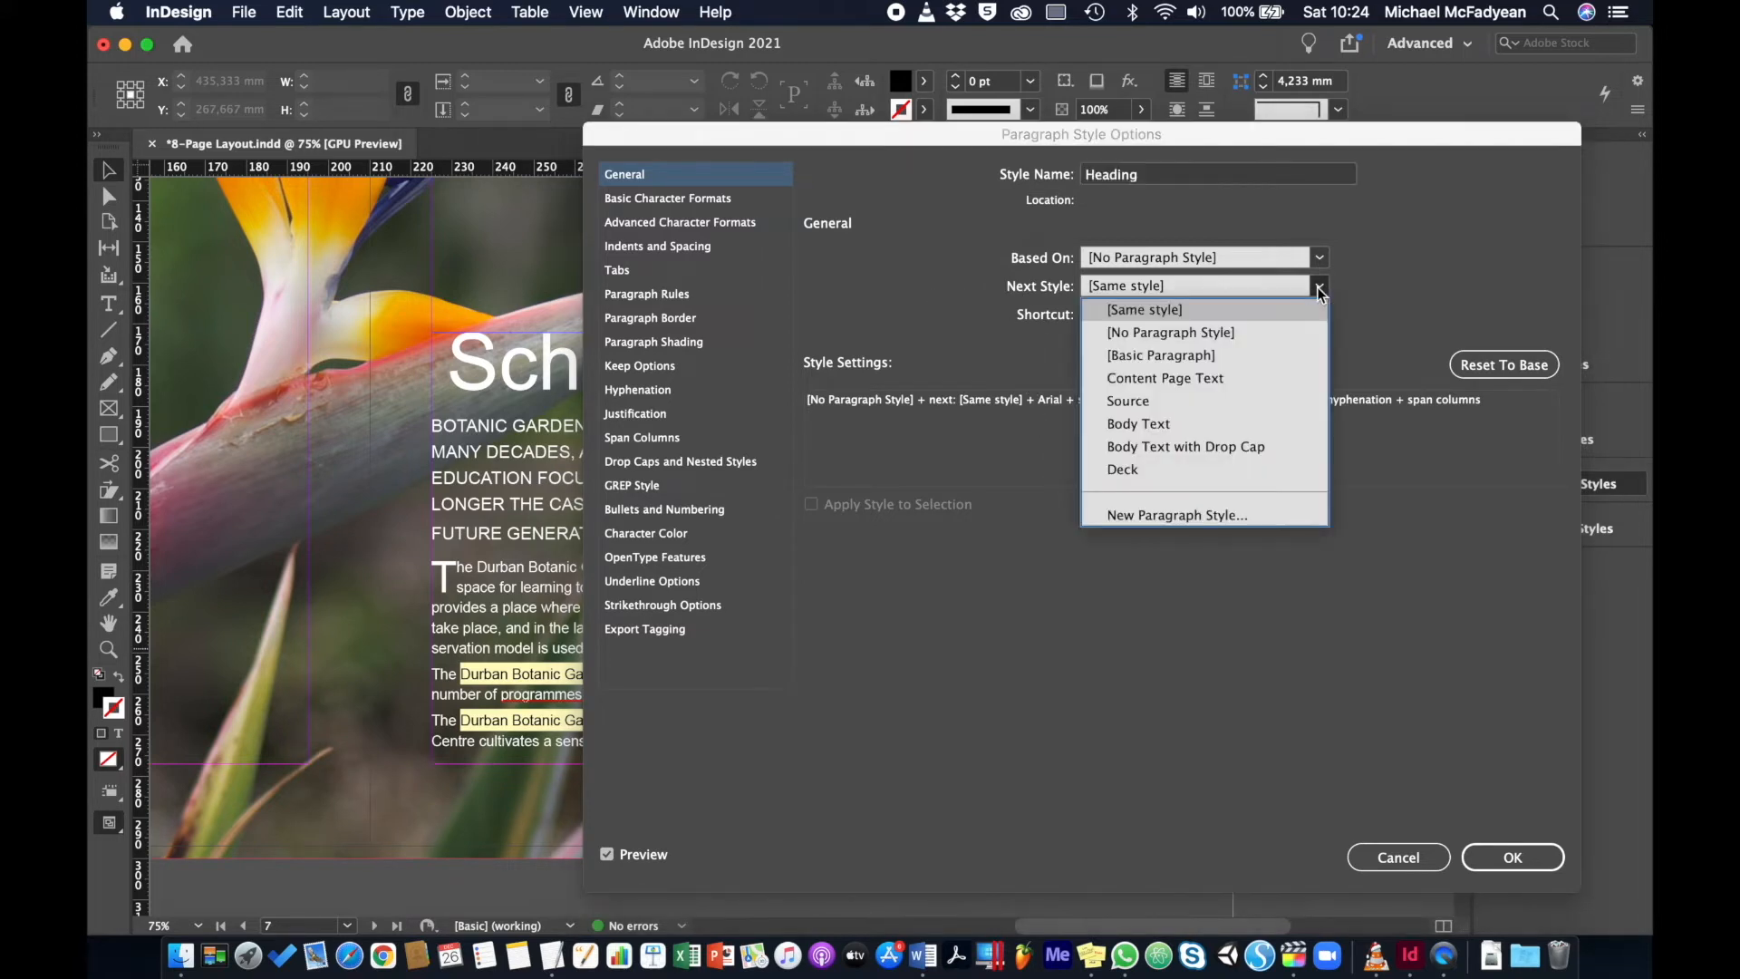
pyautogui.click(1173, 464)
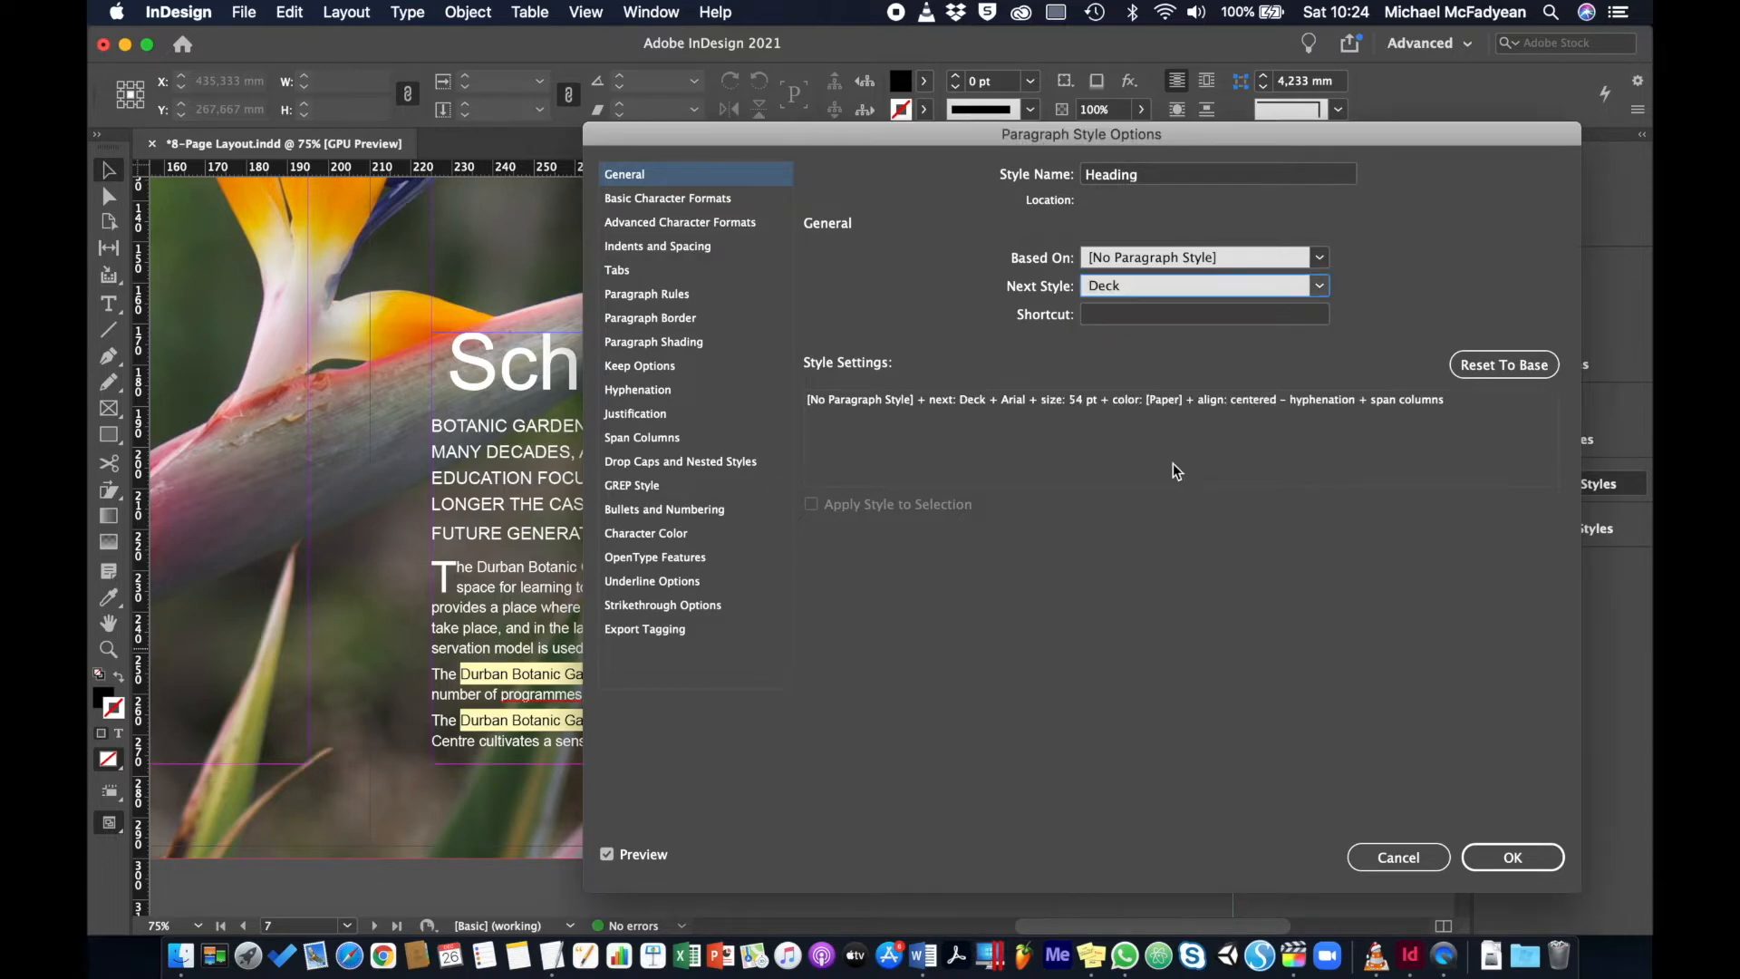
pyautogui.click(1512, 857)
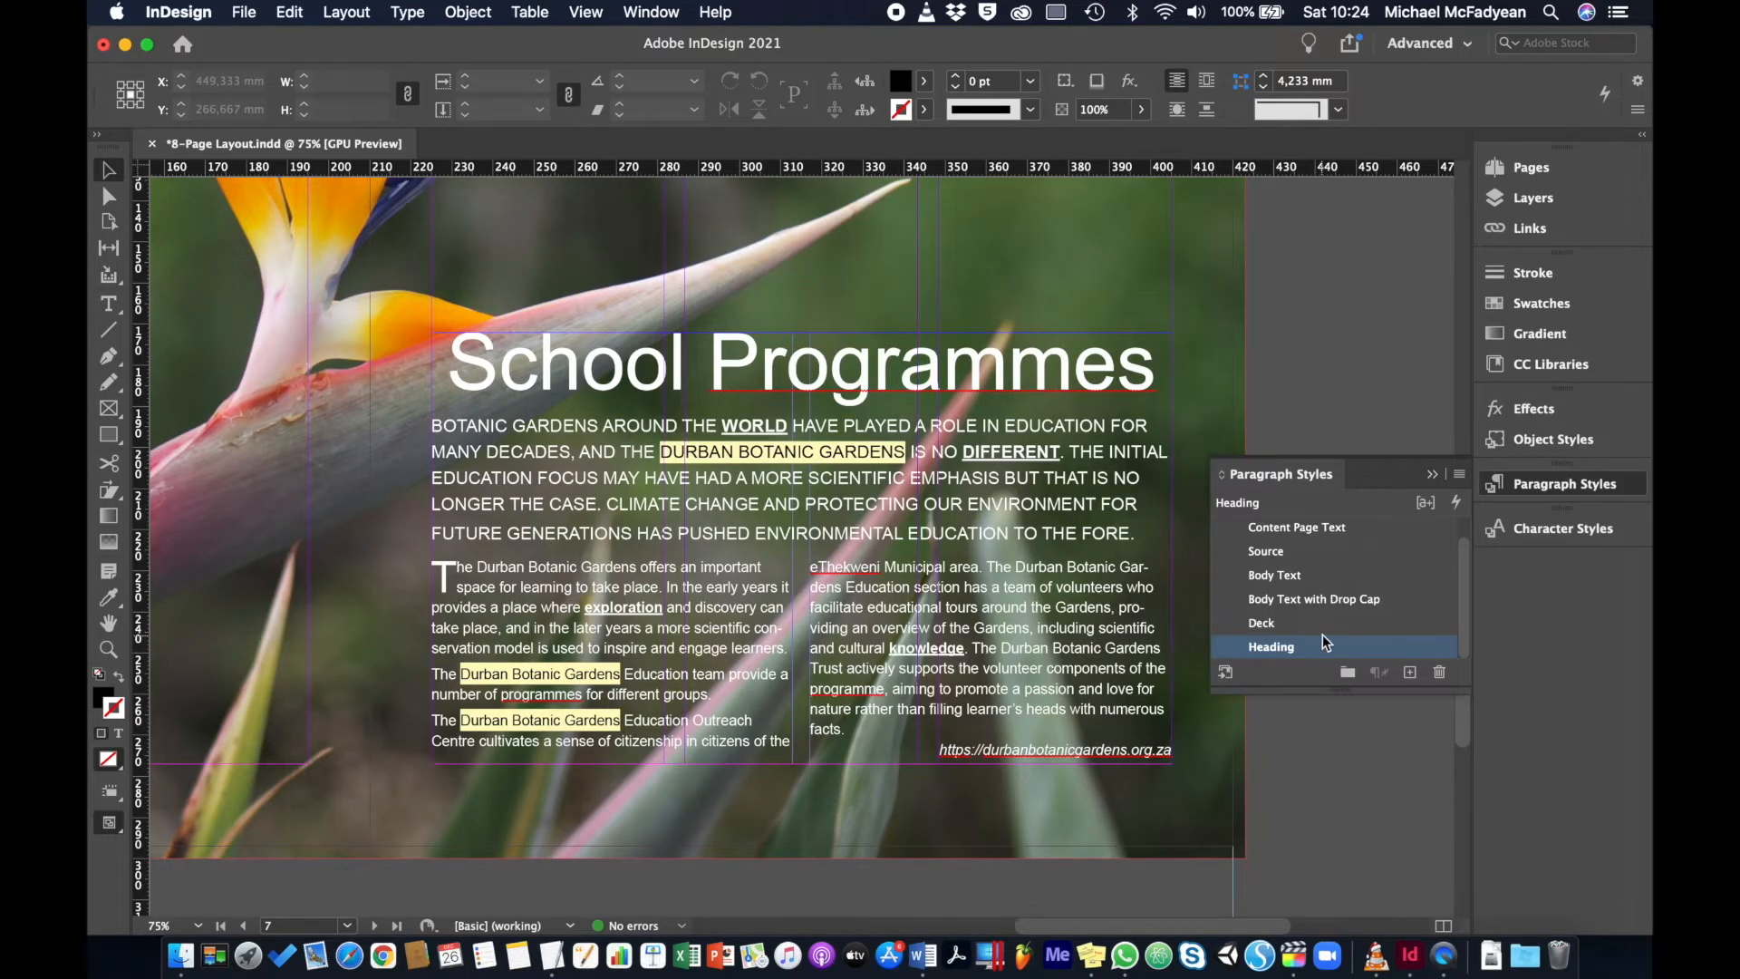
# Set the next style of the Deck paragraph style to Body Text with Drop Cap
pyautogui.doubleClick(1318, 623)
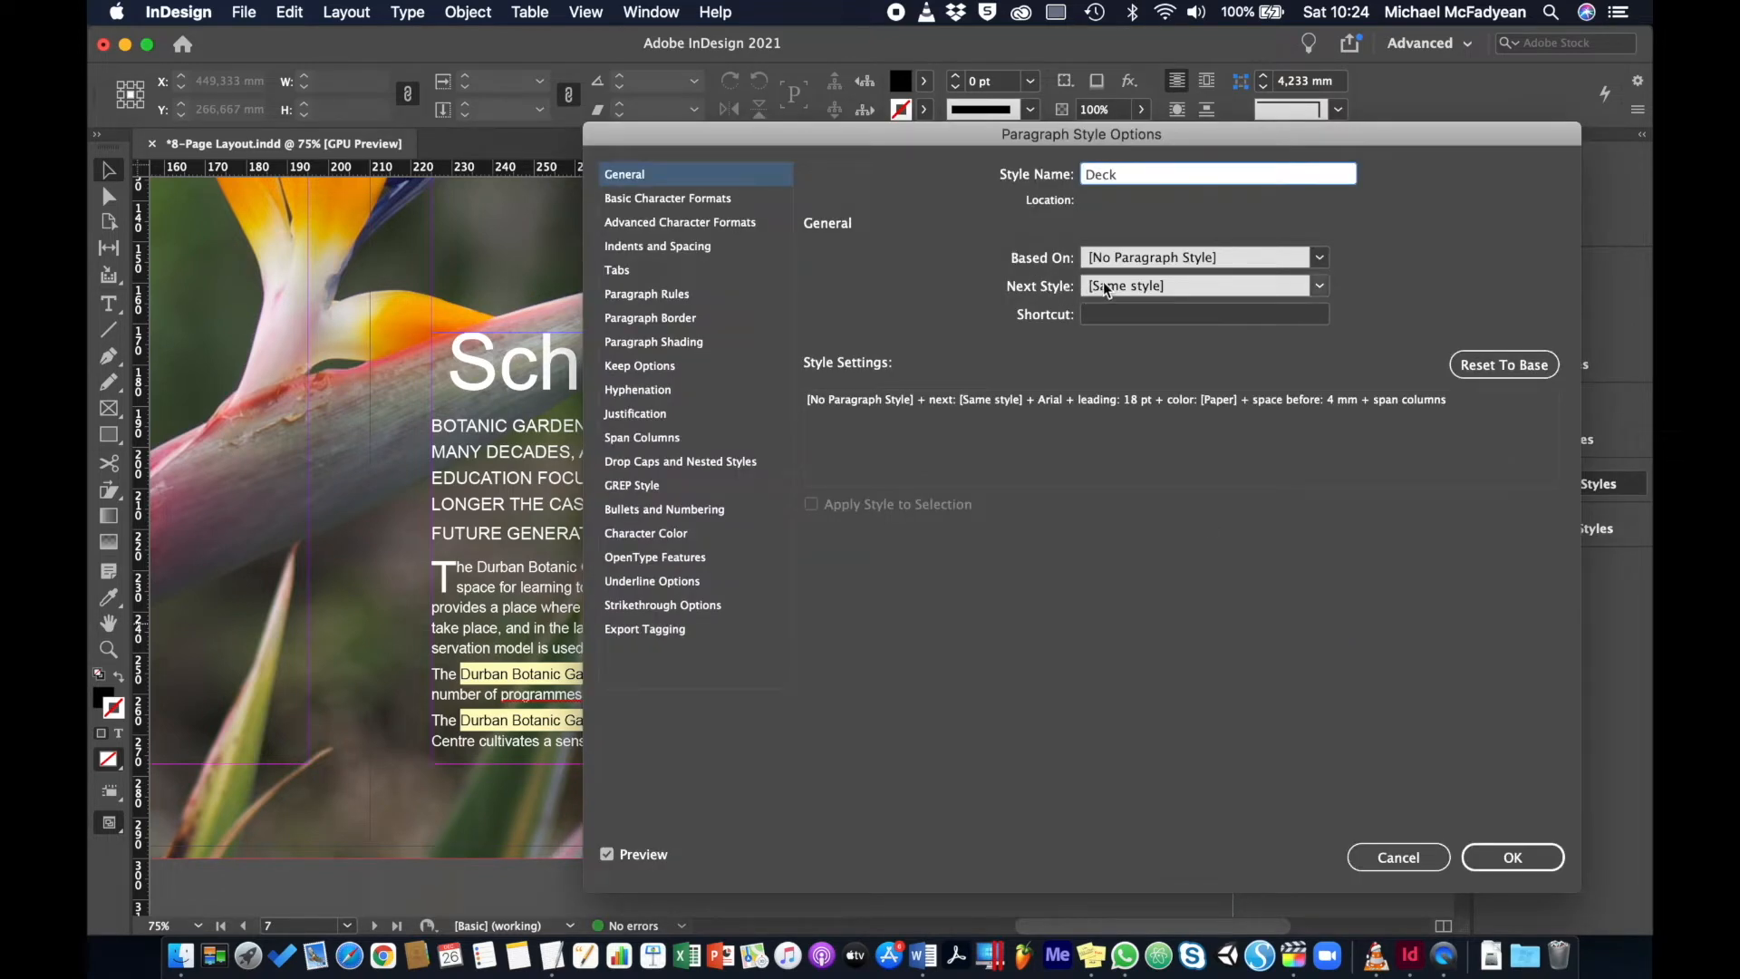
pyautogui.click(1323, 285)
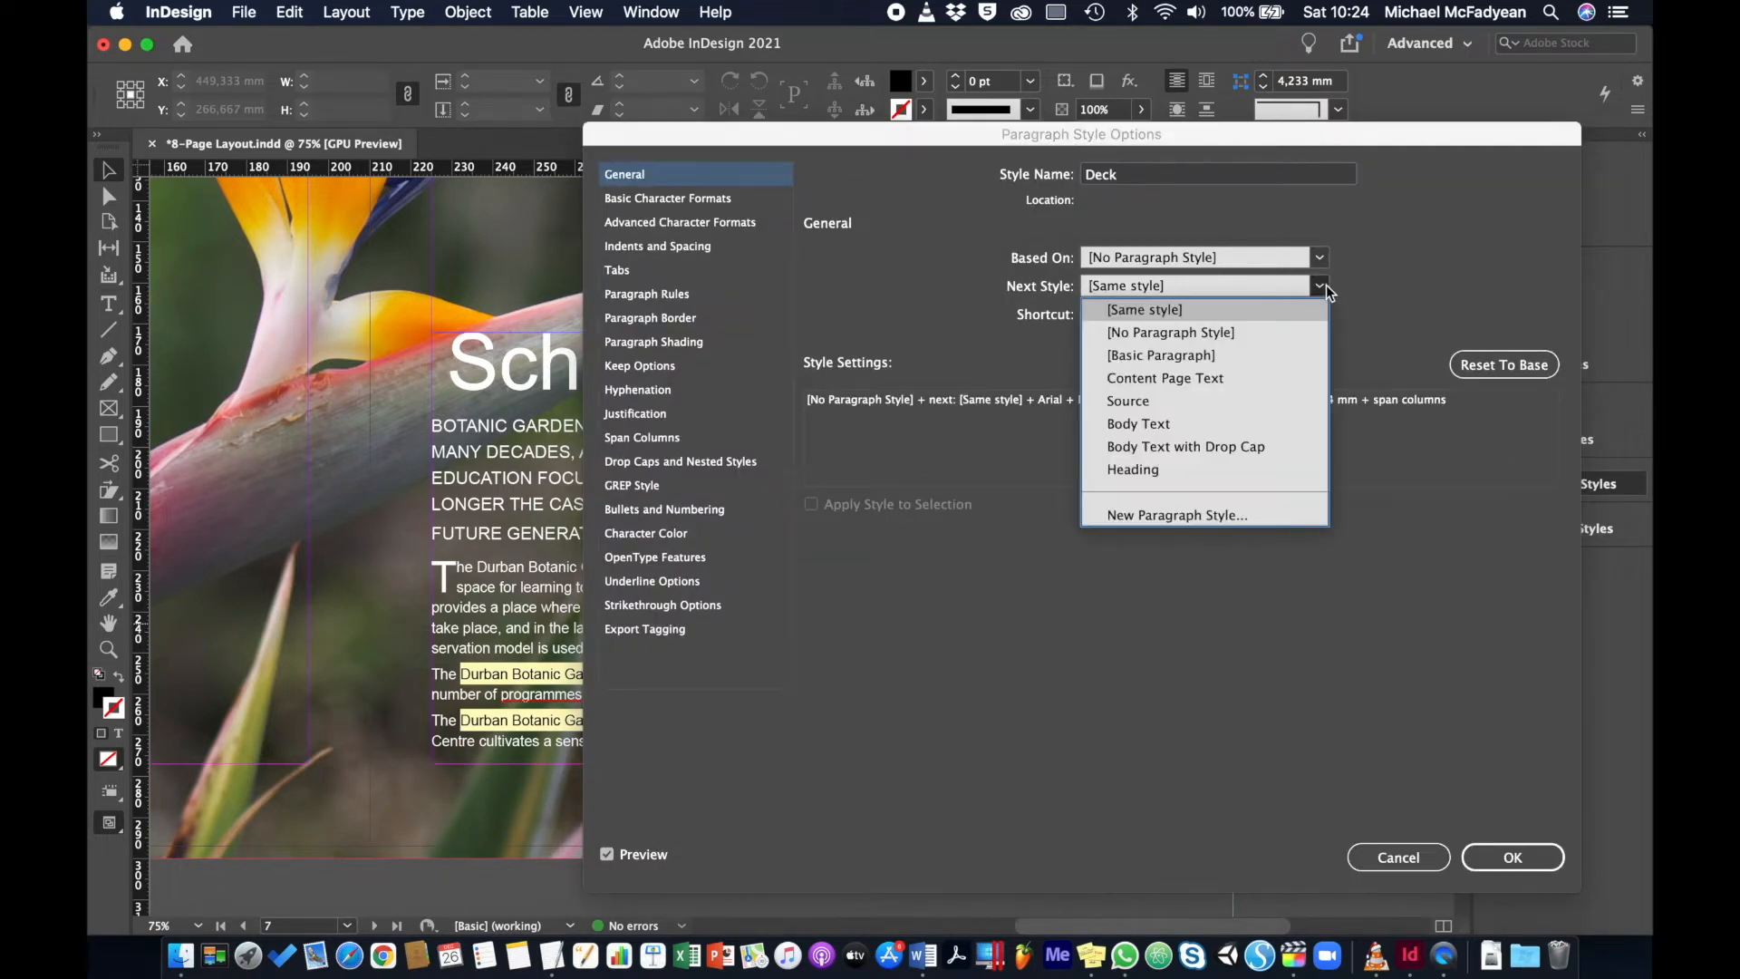
pyautogui.click(1199, 447)
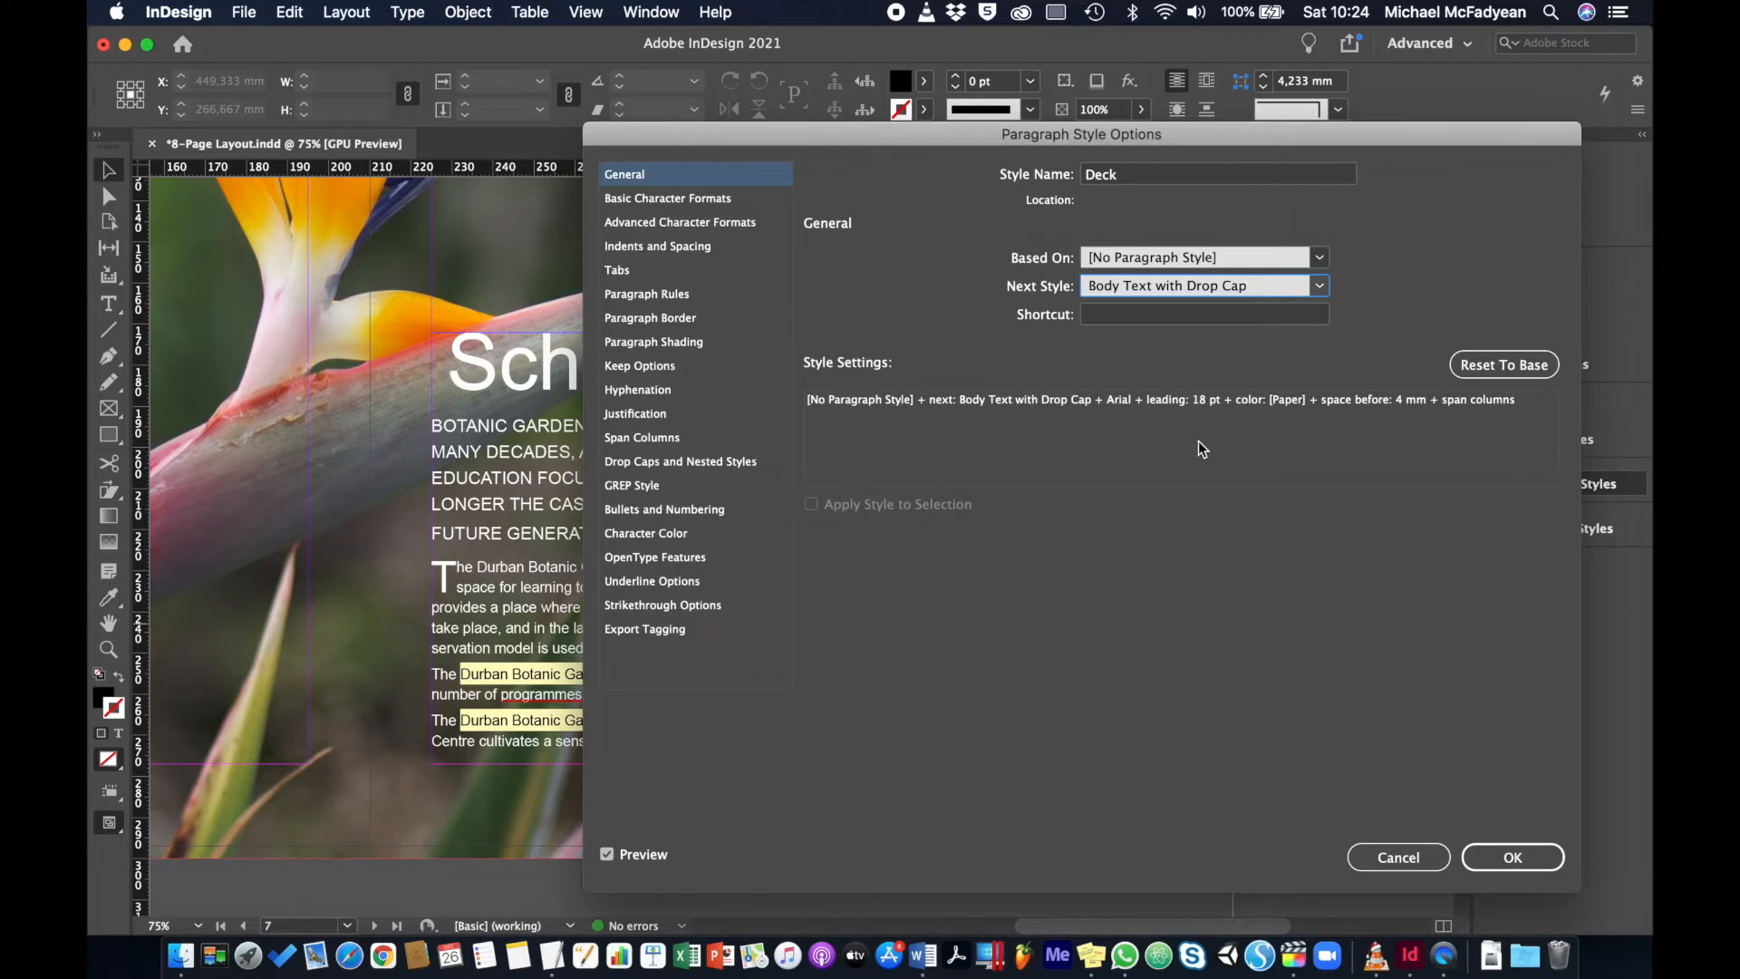
pyautogui.click(1526, 857)
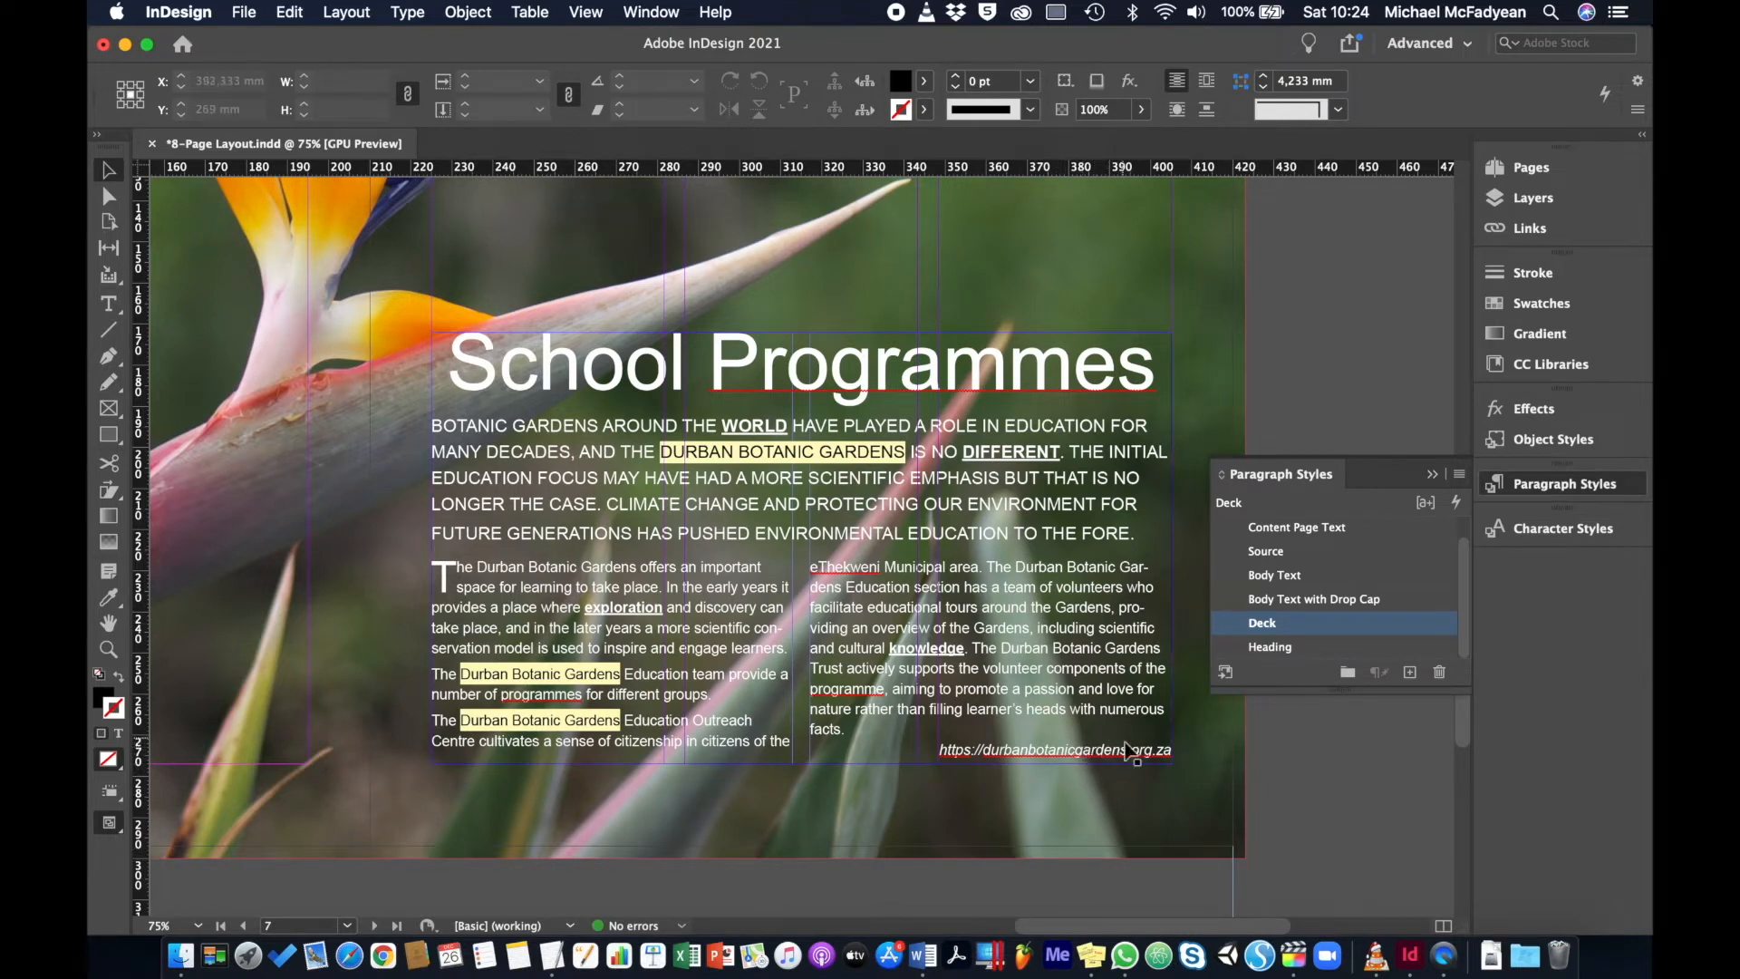
# Set the next style of the Body Text with Drop Cap paragraph style to Body Text
pyautogui.doubleClick(1315, 596)
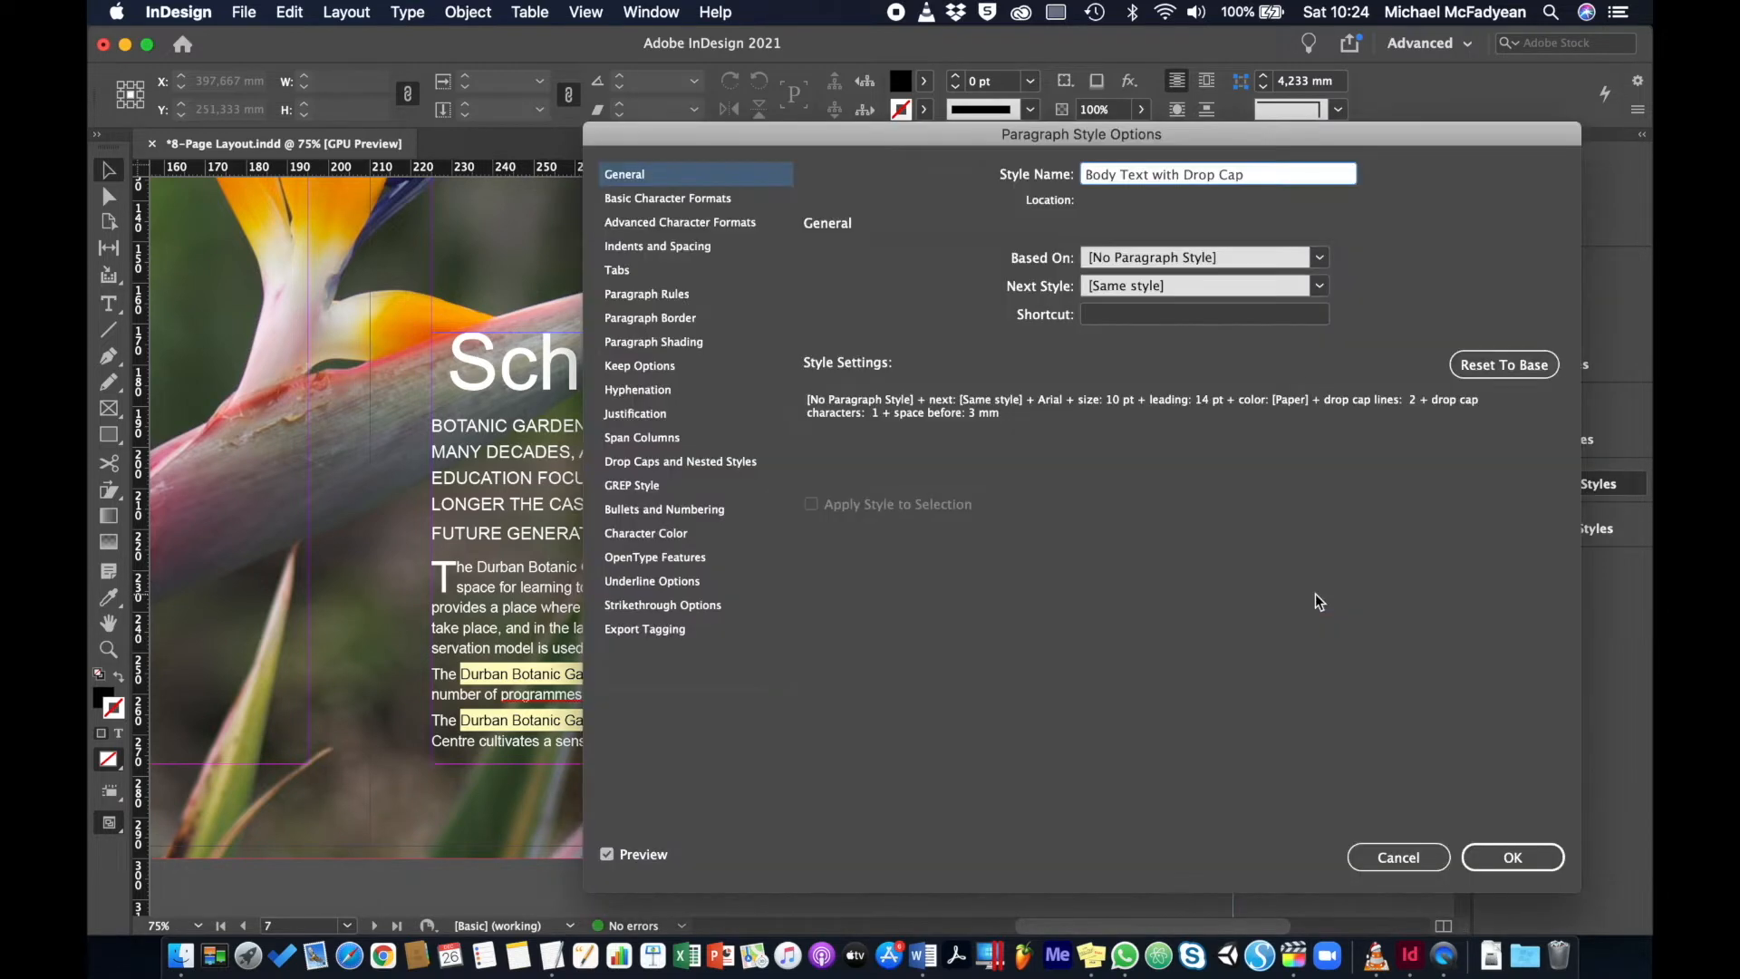
pyautogui.click(1320, 286)
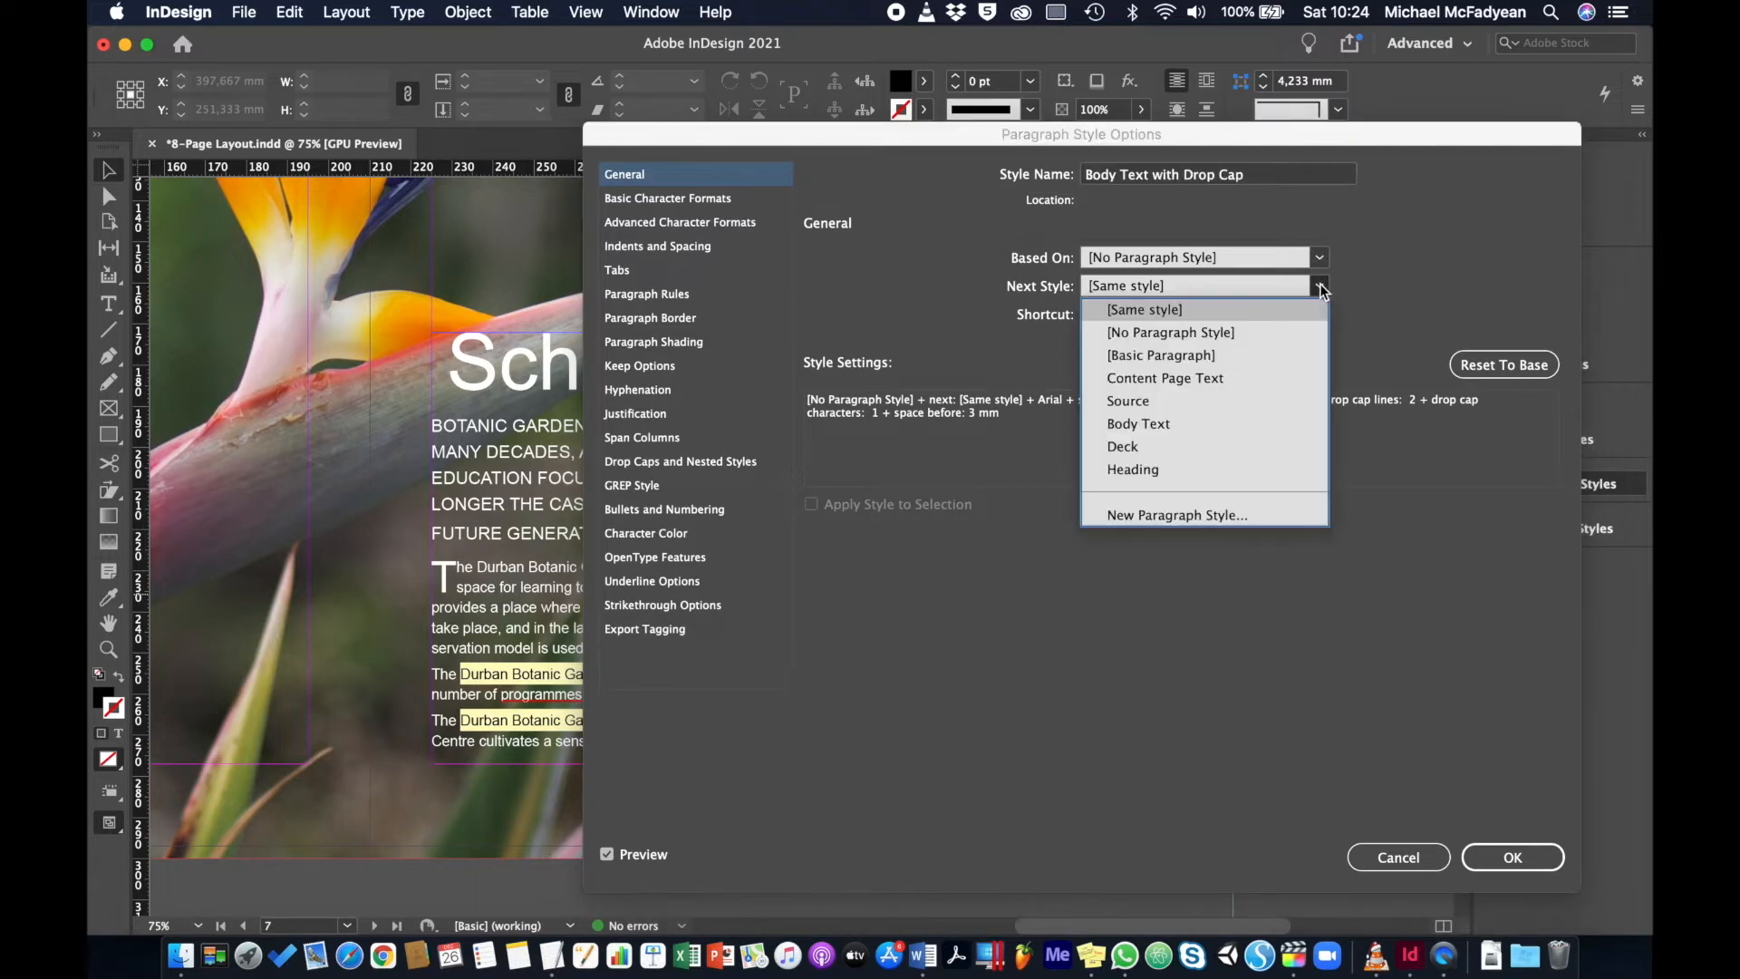
pyautogui.click(1235, 424)
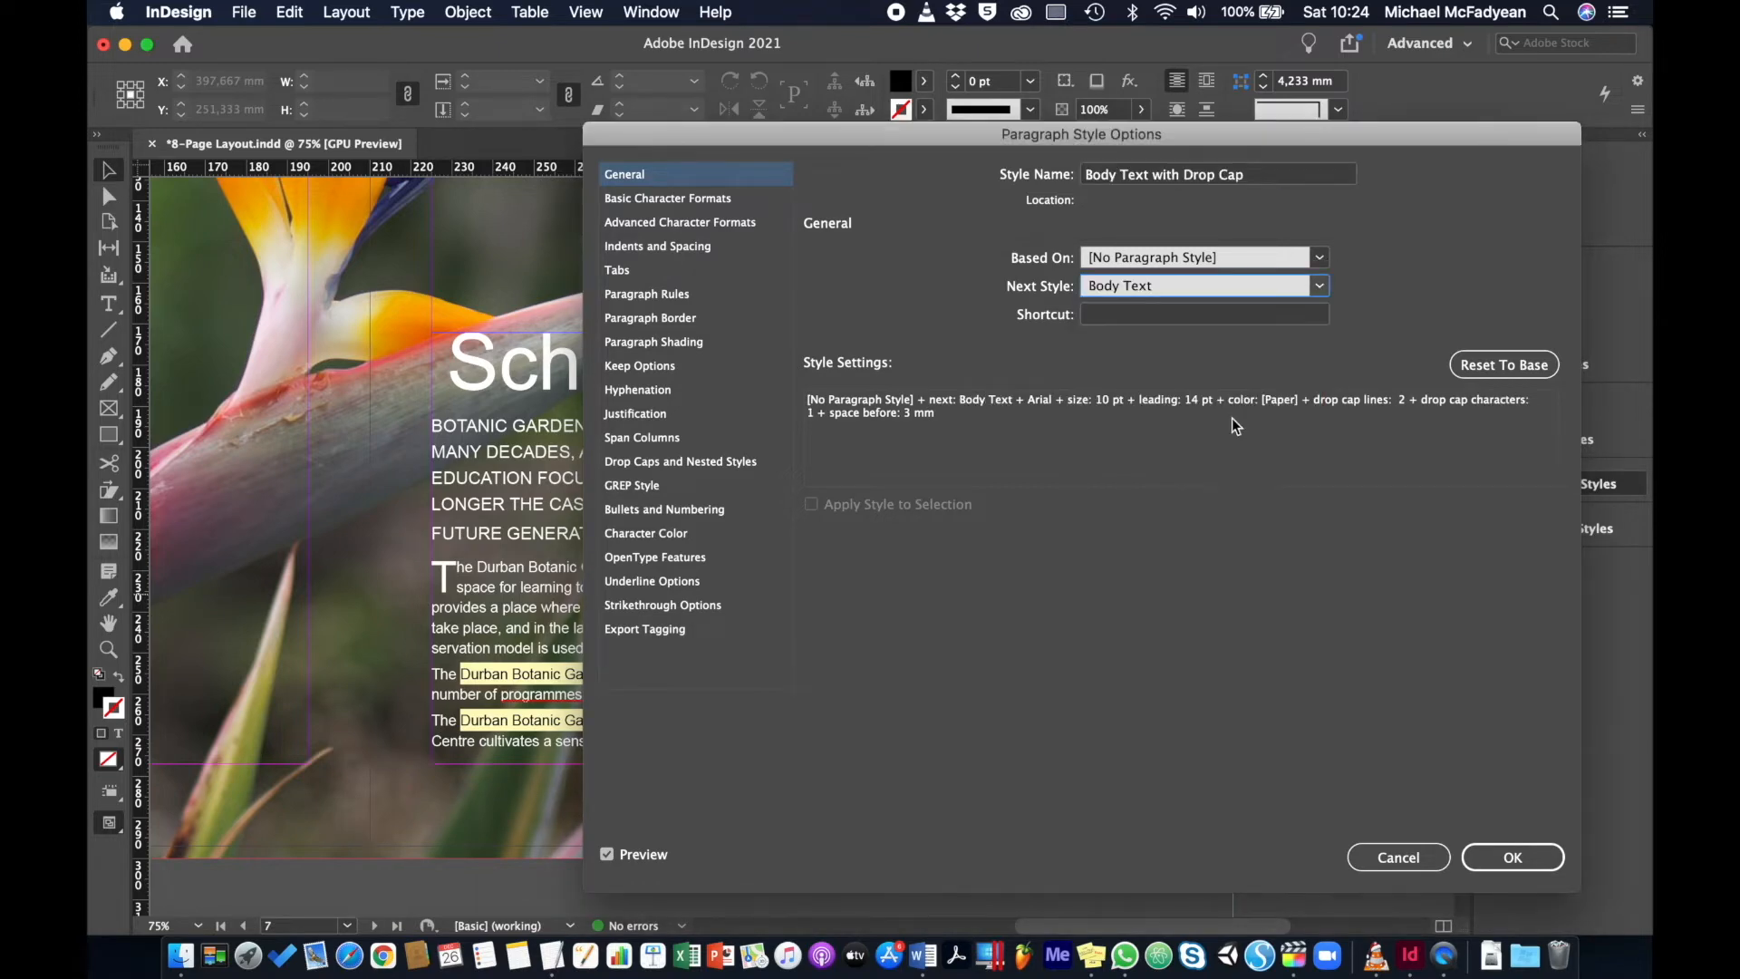
pyautogui.click(1499, 857)
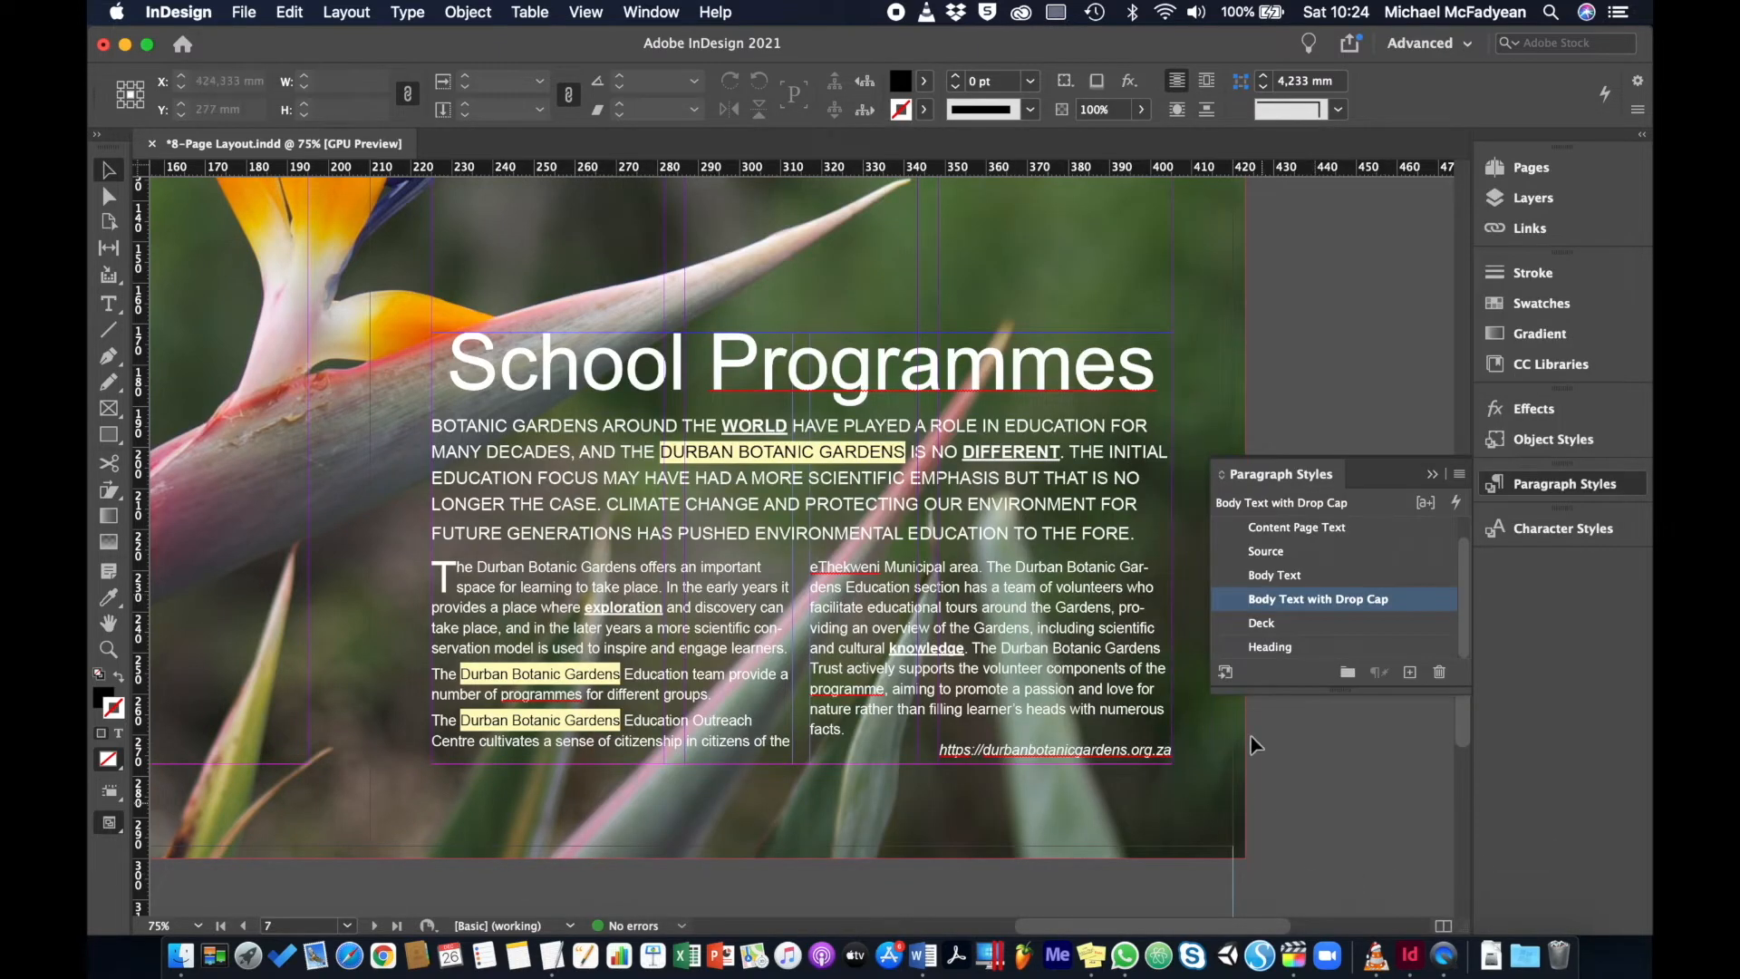
# Set the next style of the Body Text paragraph style to Source
pyautogui.doubleClick(1336, 577)
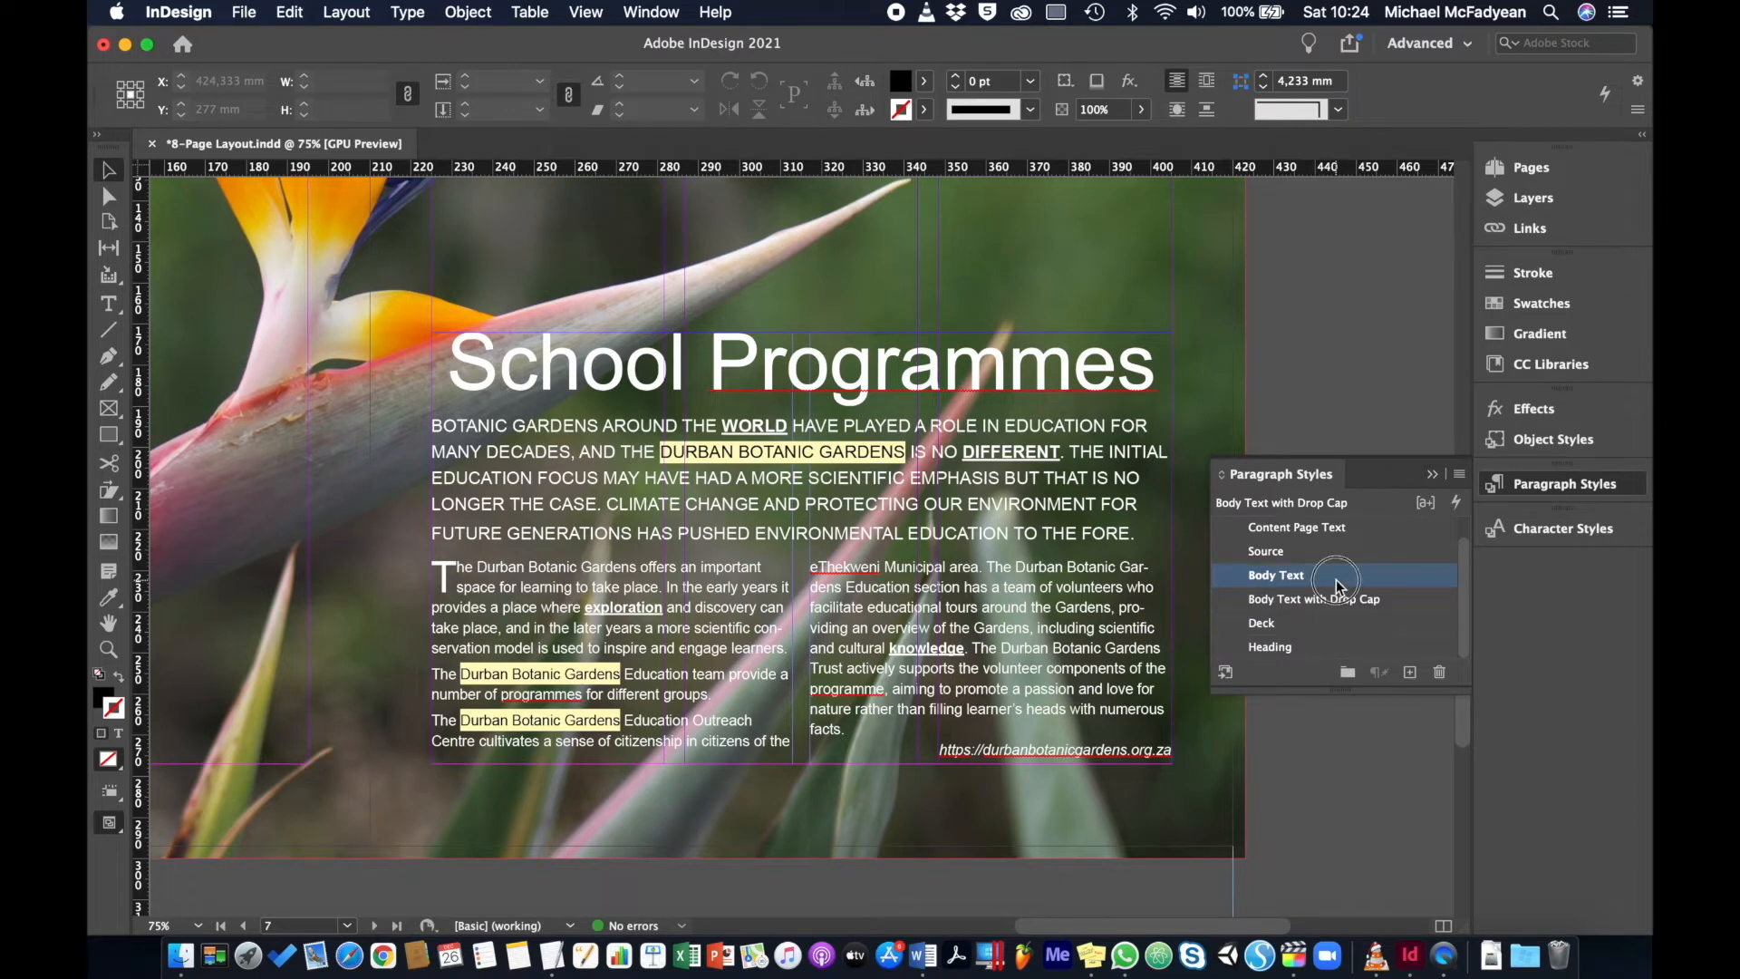
pyautogui.click(1319, 290)
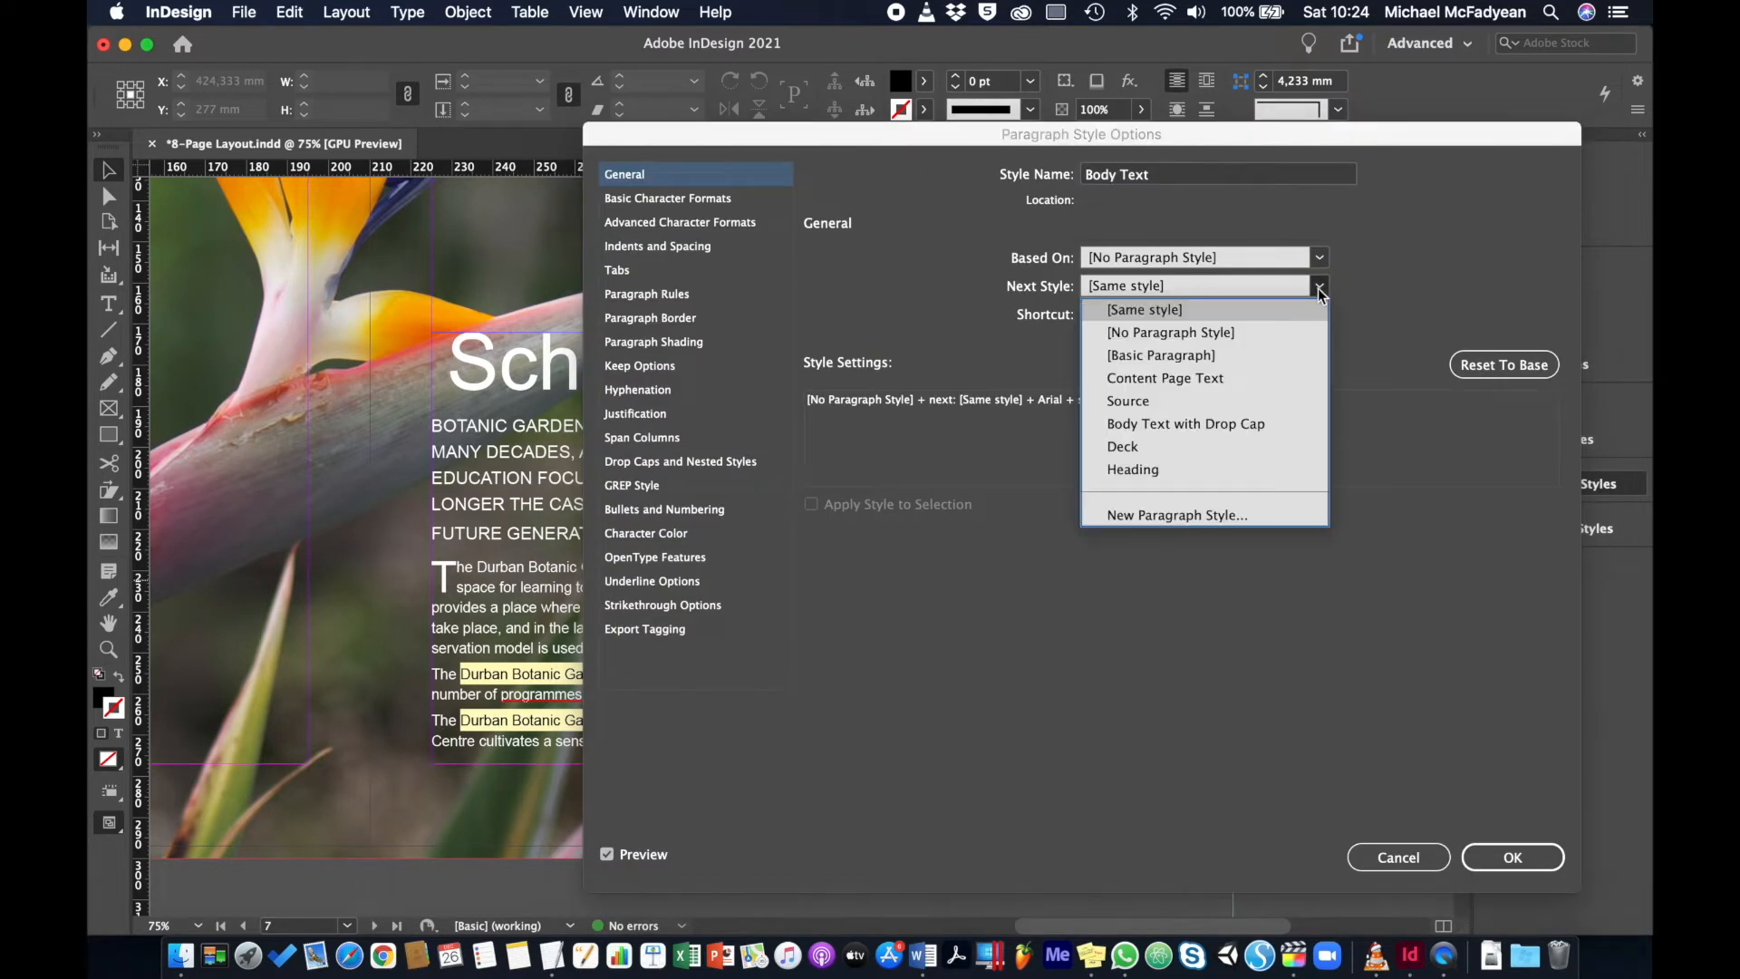
pyautogui.click(1225, 400)
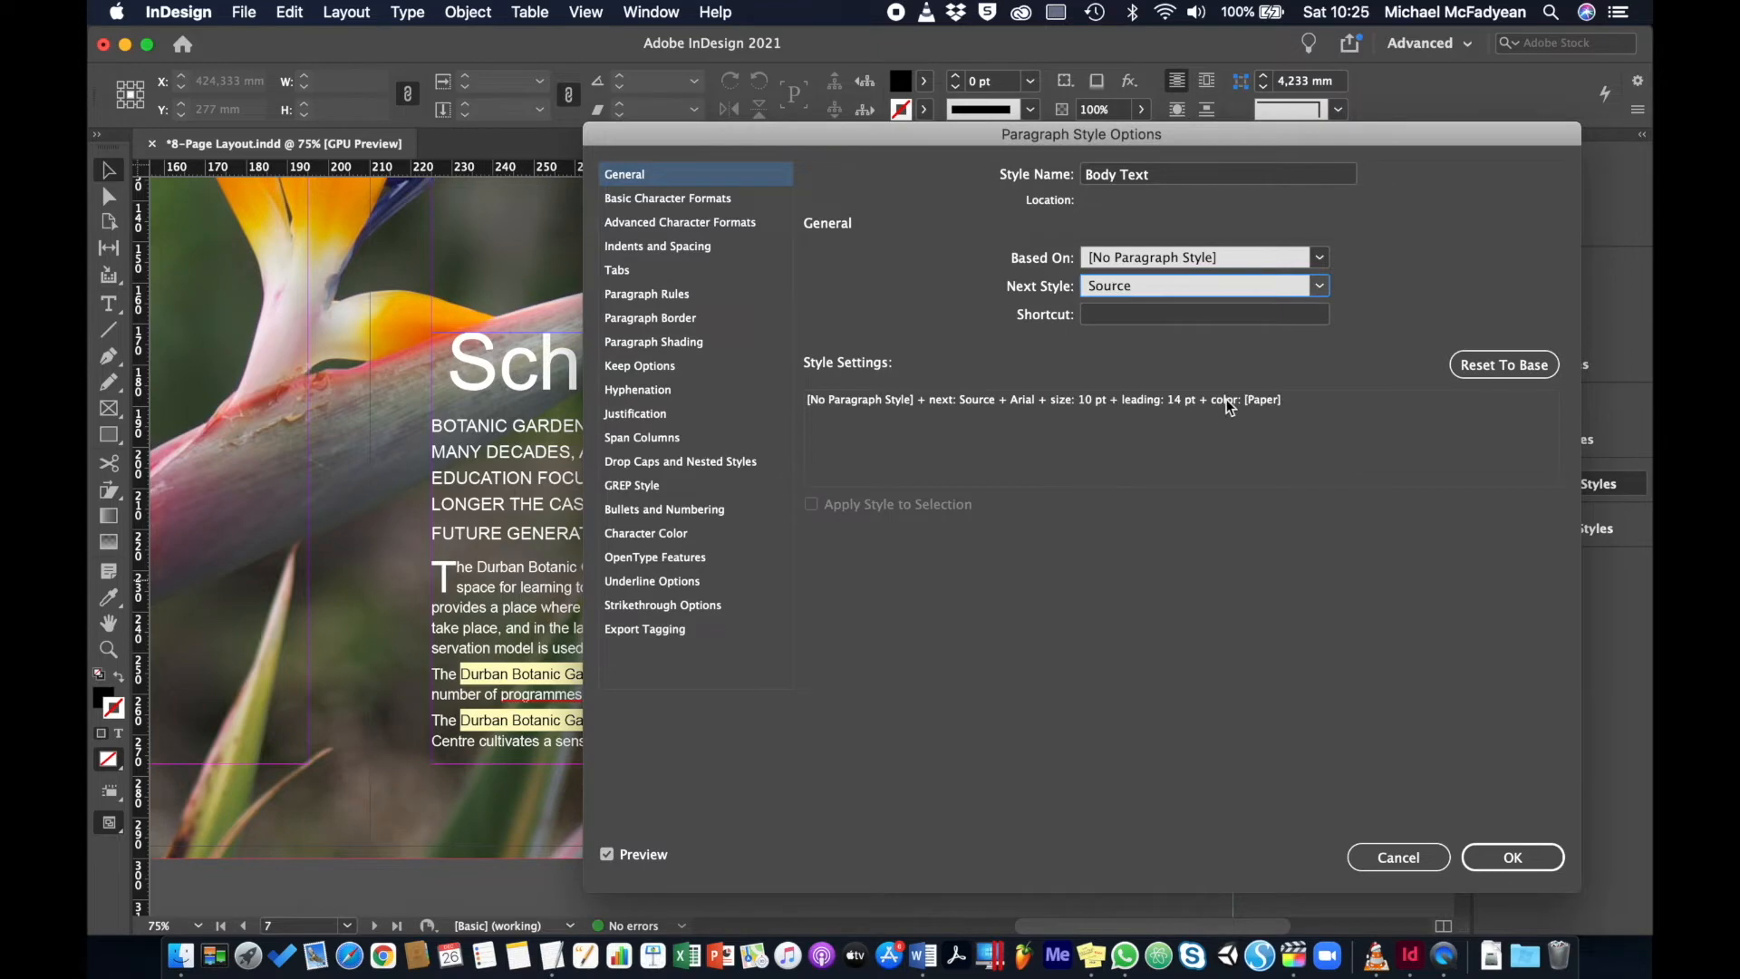
pyautogui.click(1493, 851)
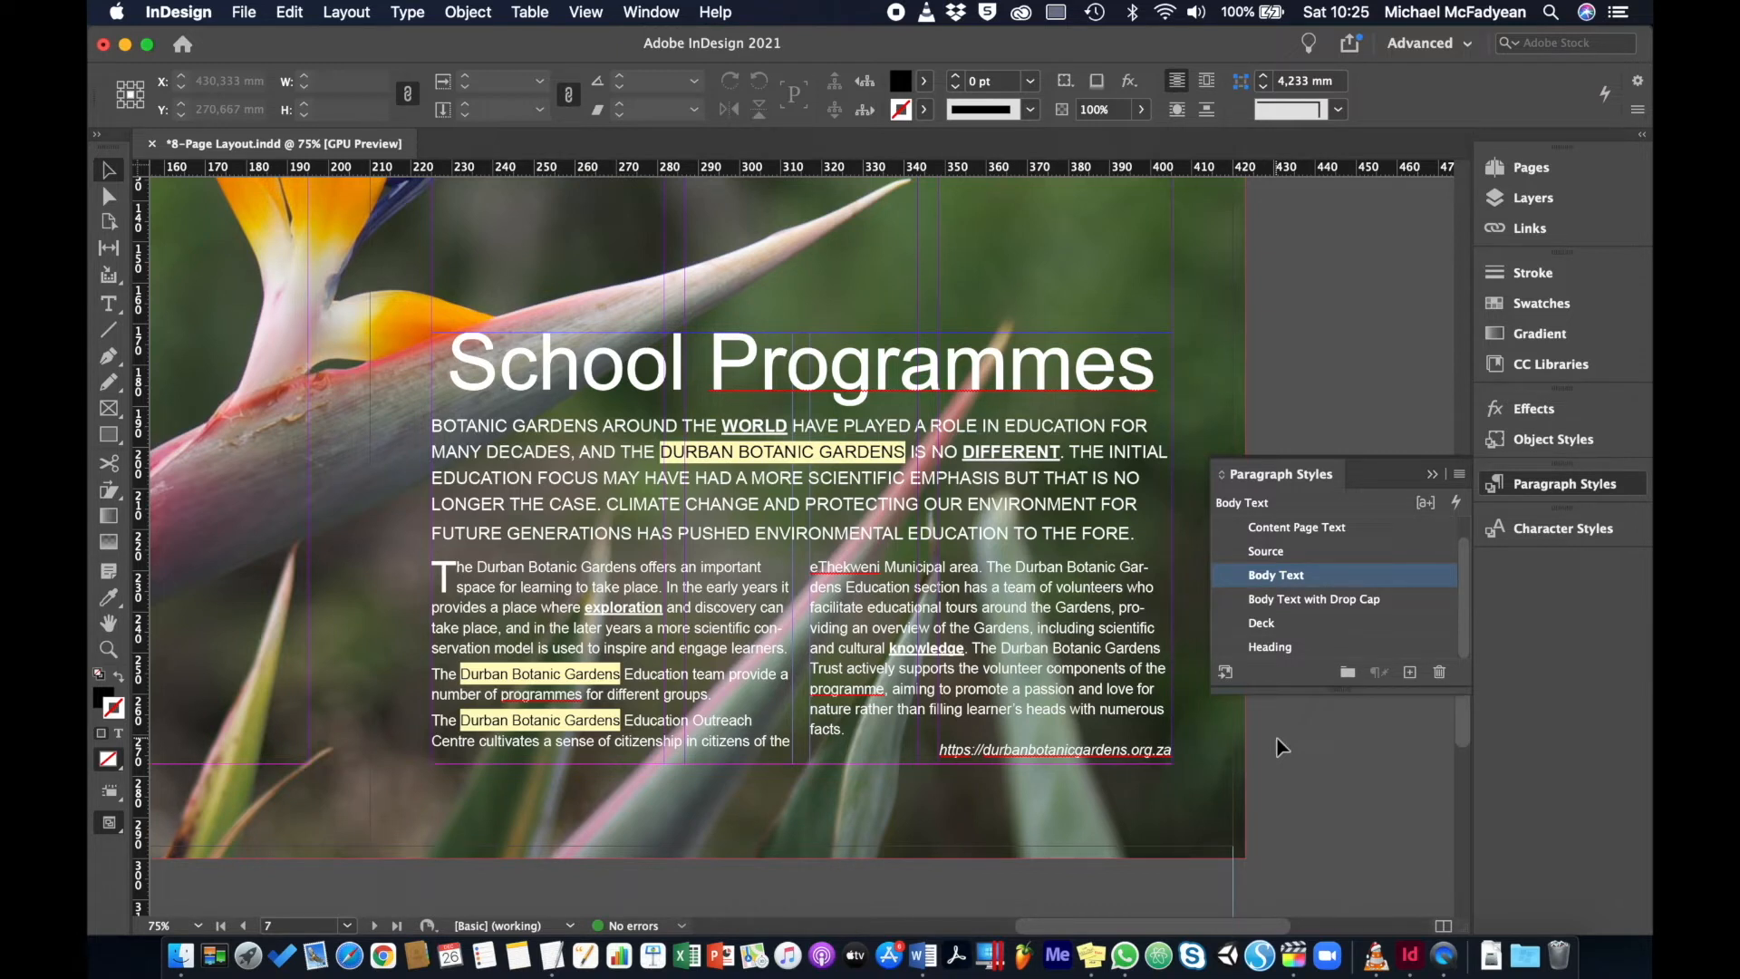
# Create a new object style from the School Programmes text frame and name it 2 Column Text Frame
pyautogui.click(1090, 424)
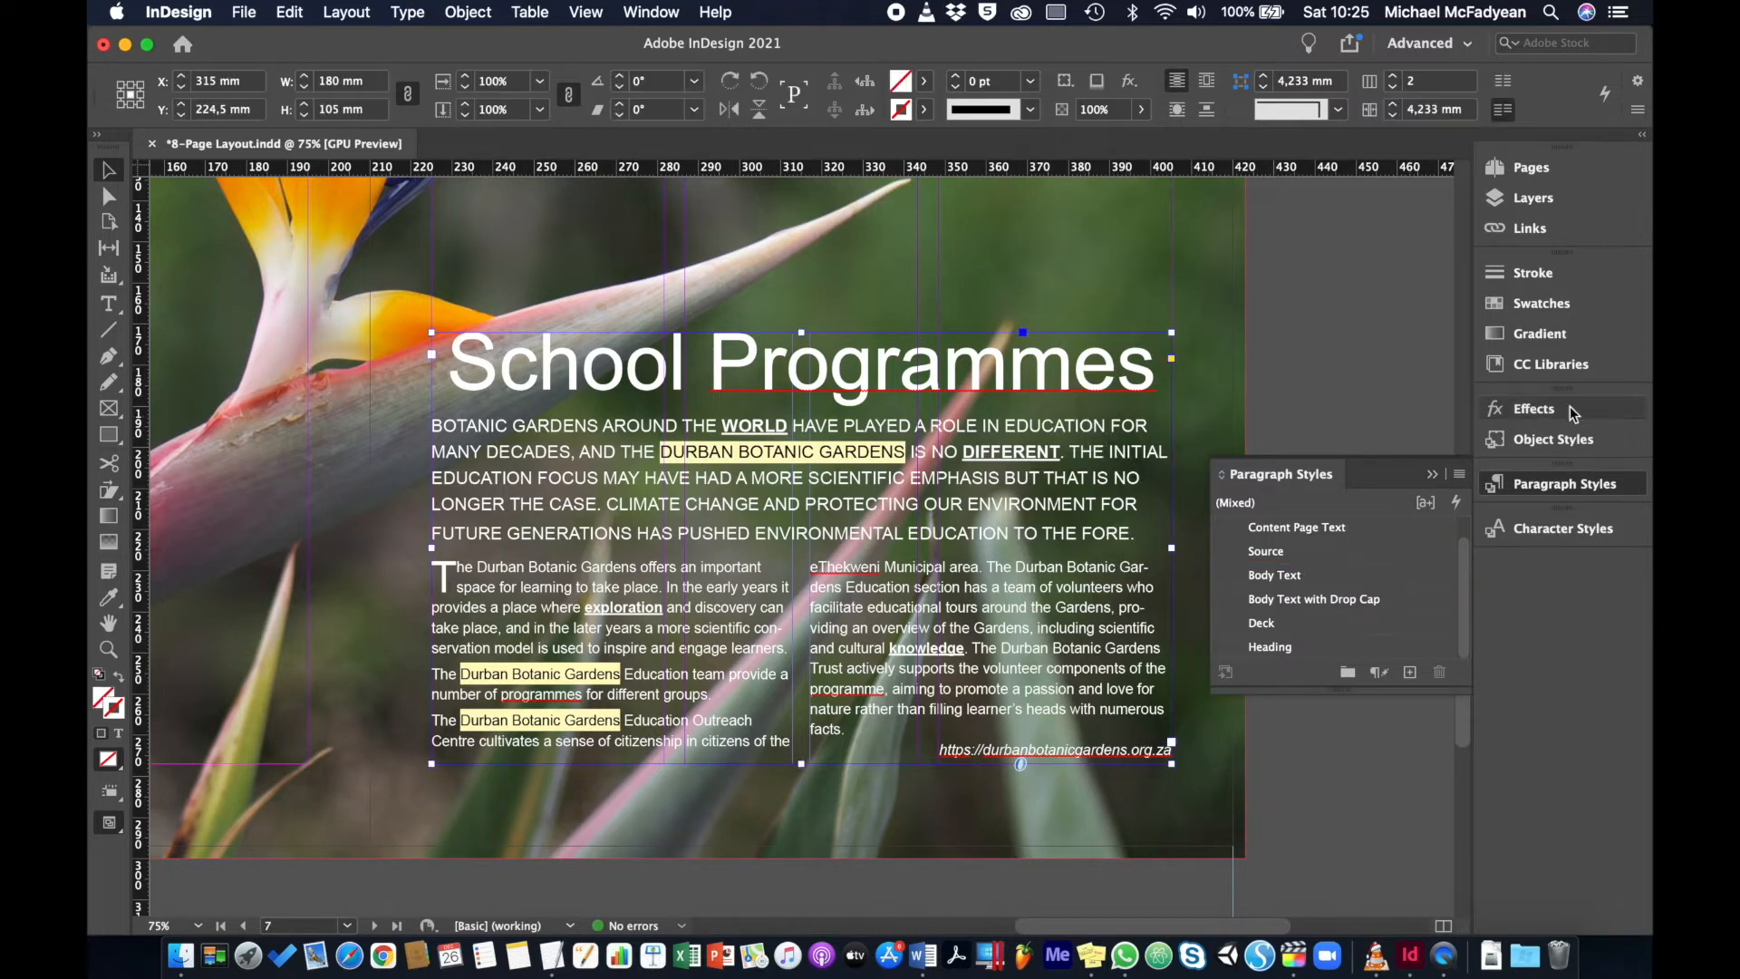
pyautogui.click(1553, 440)
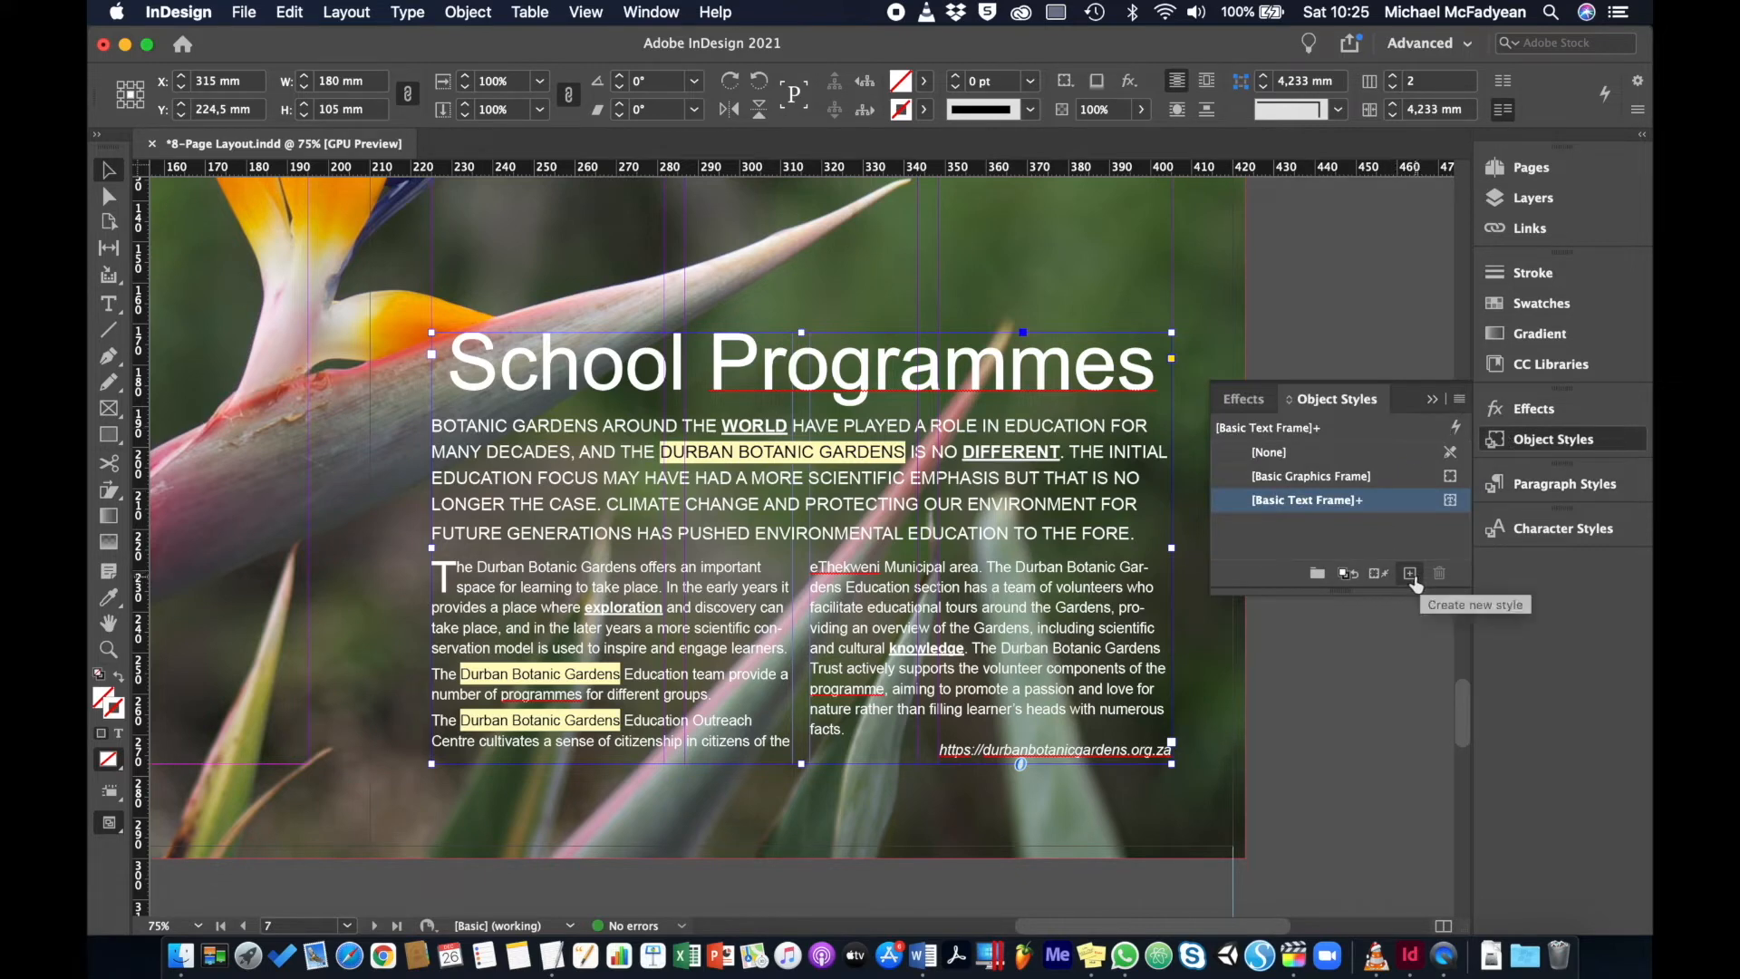
pyautogui.click(1411, 576)
pyautogui.doubleClick(1385, 529)
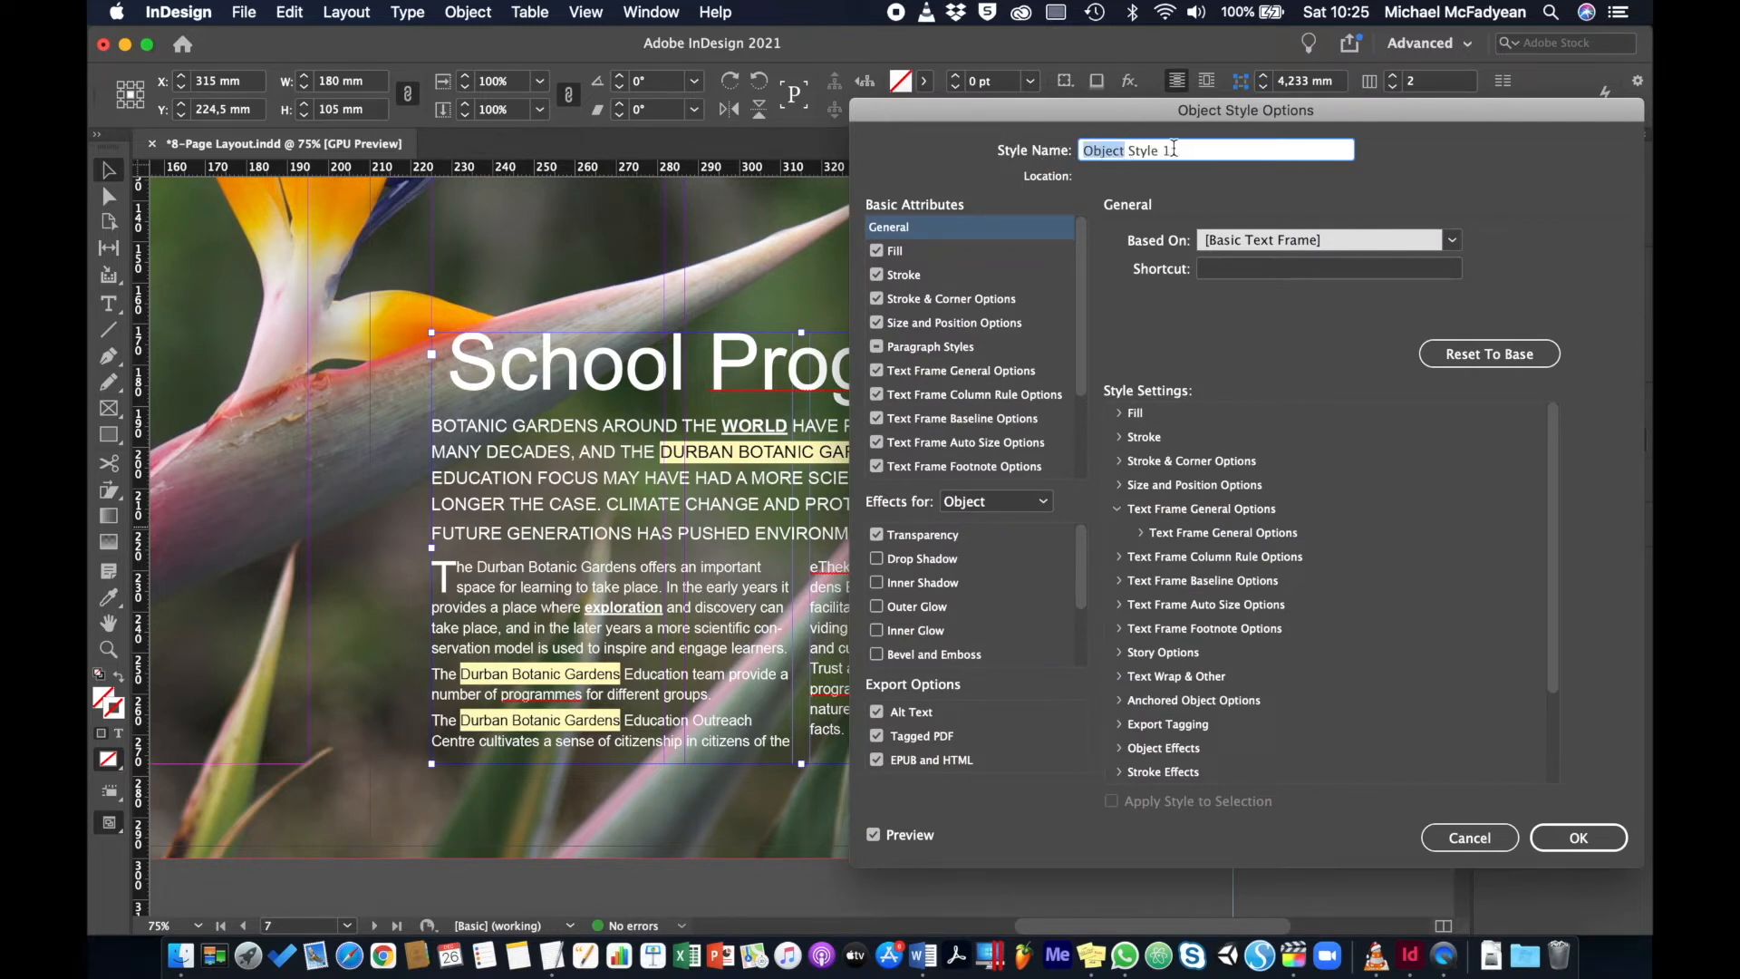
pyautogui.moveTo(1175, 154); pyautogui.dragTo(1058, 151)
pyautogui.write('2')
pyautogui.click(1136, 150)
pyautogui.write('Frame')
# Include the Heading paragraph style in the 2 Column Text Frame object style and have it apply next styles
pyautogui.click(912, 346)
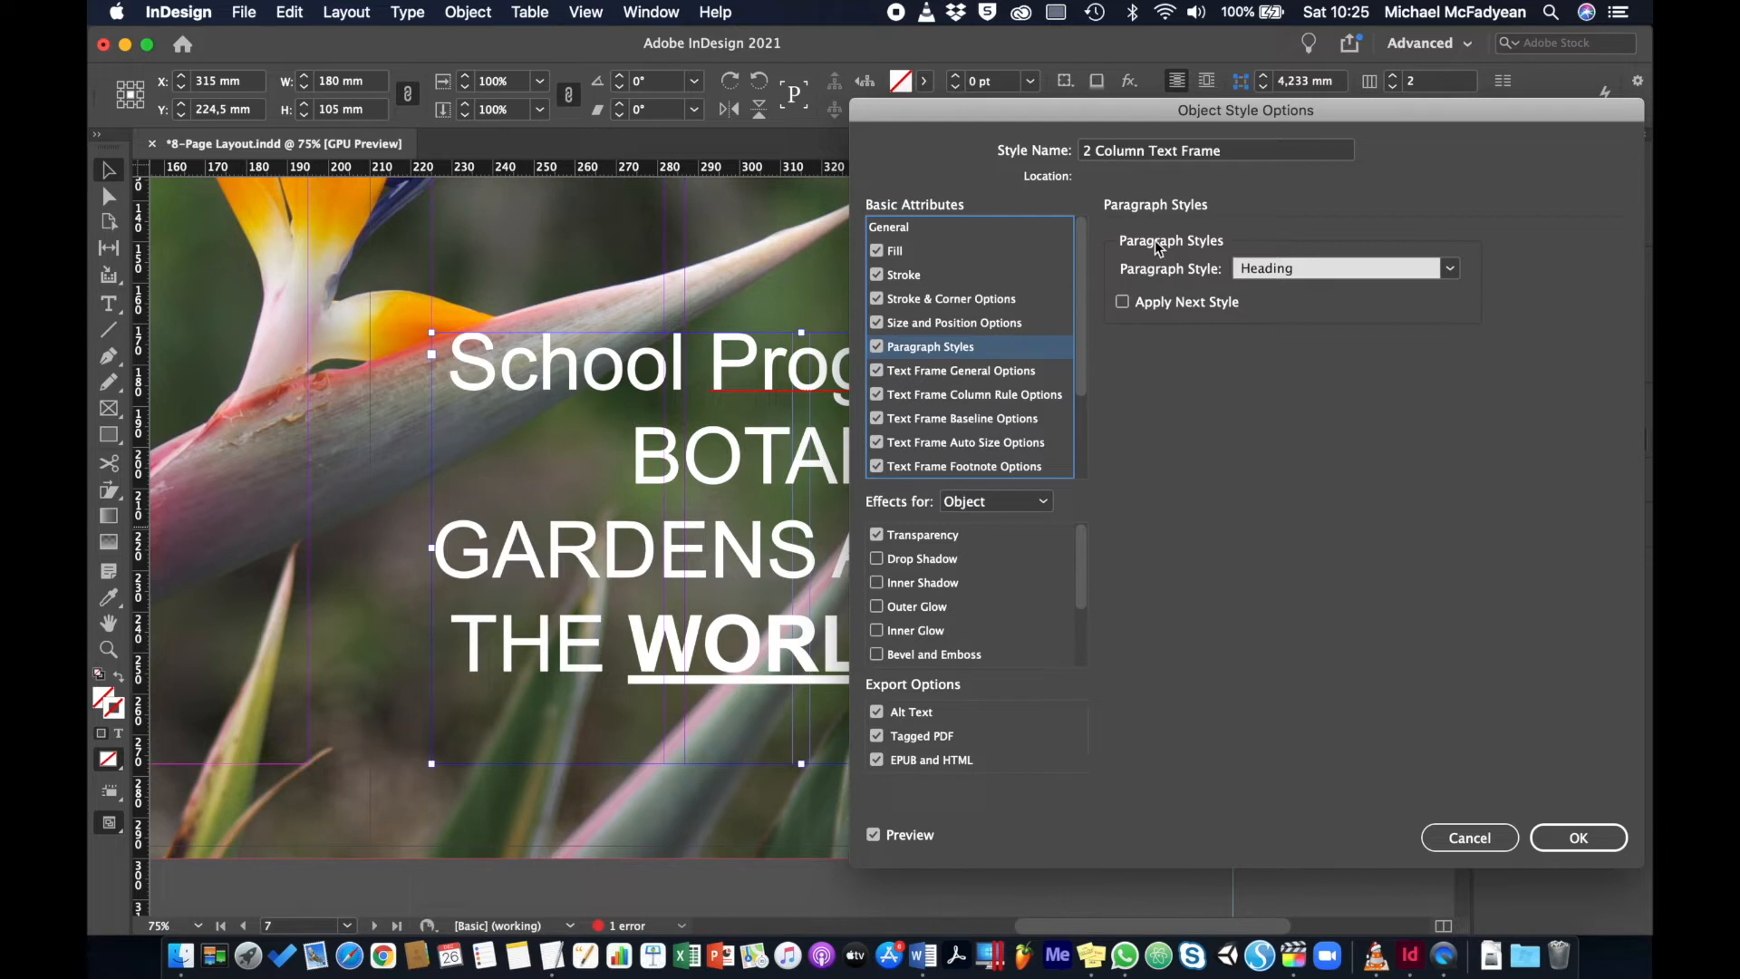
pyautogui.click(1122, 302)
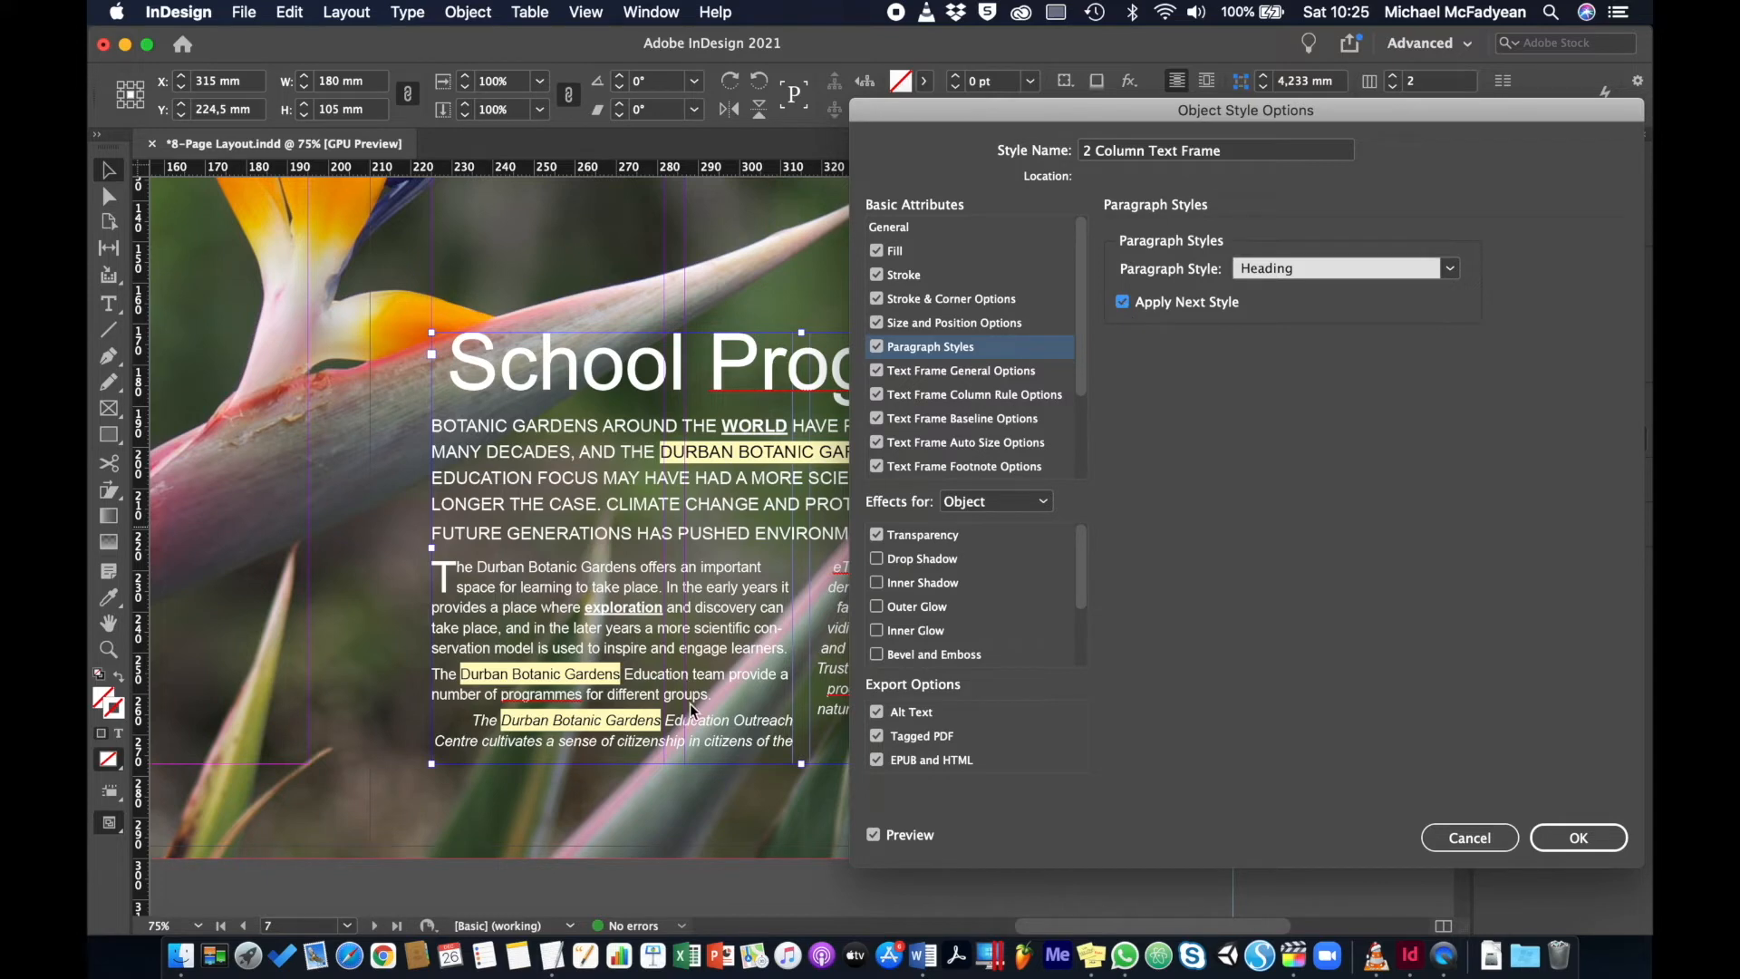
pyautogui.click(1569, 840)
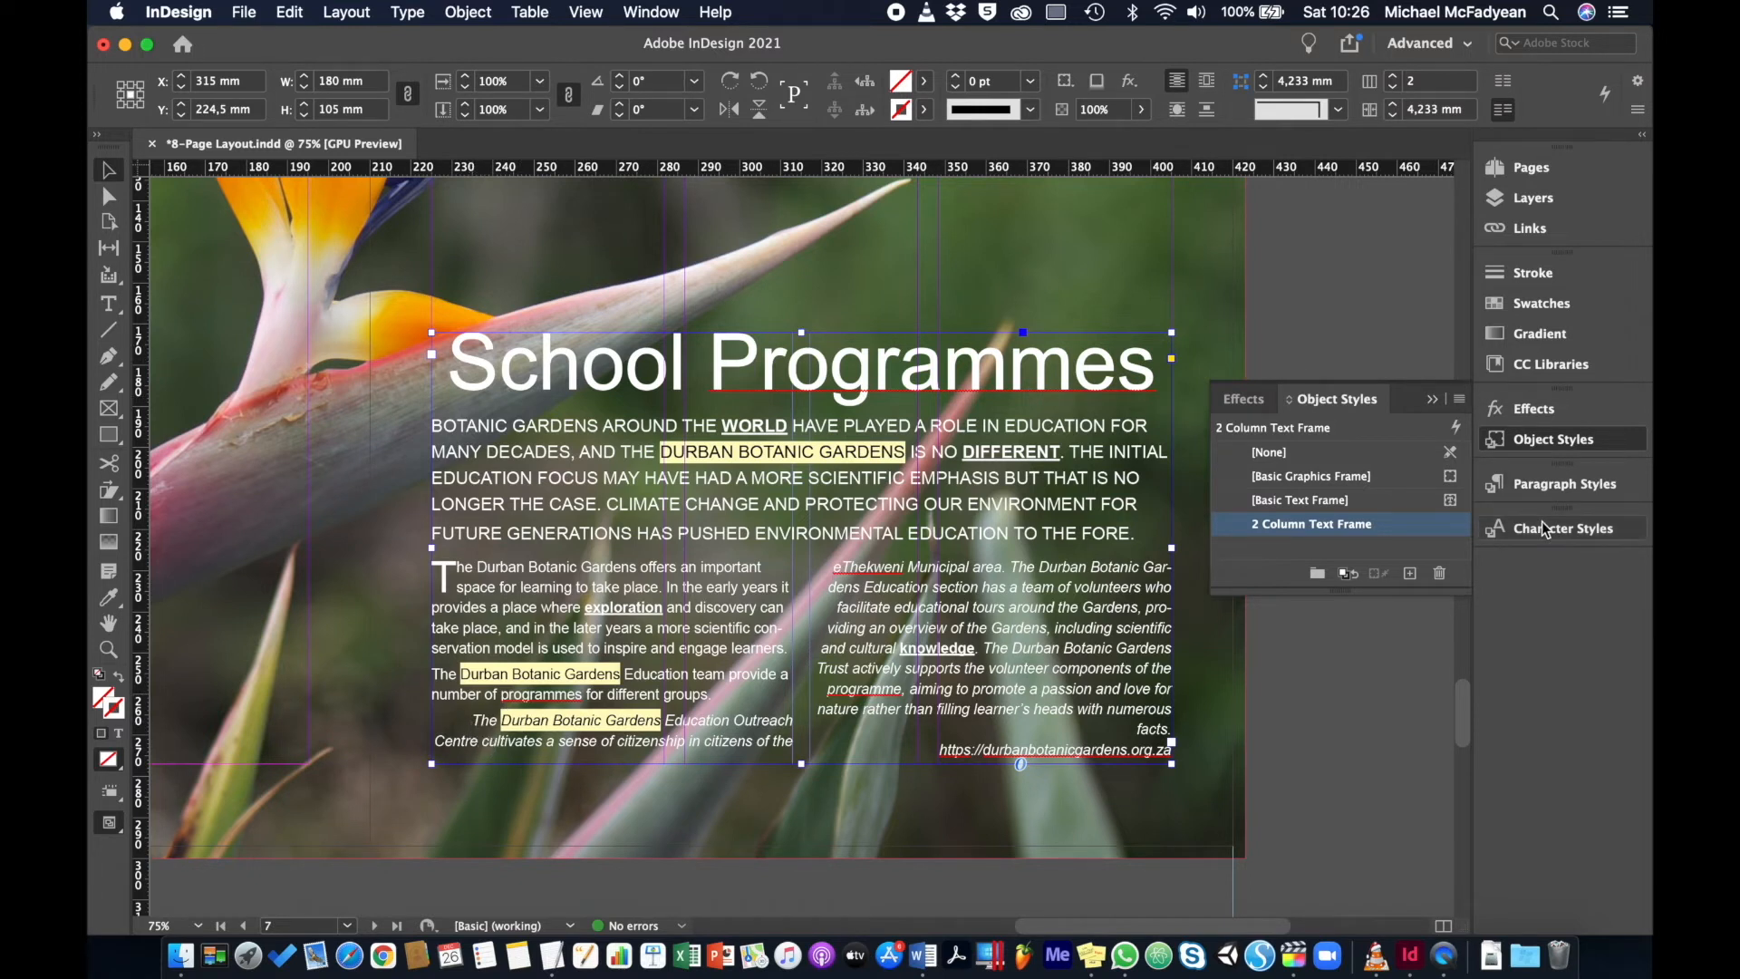
# Set the next style of the Body Text paragraph style back to [Same style]
pyautogui.click(1386, 651)
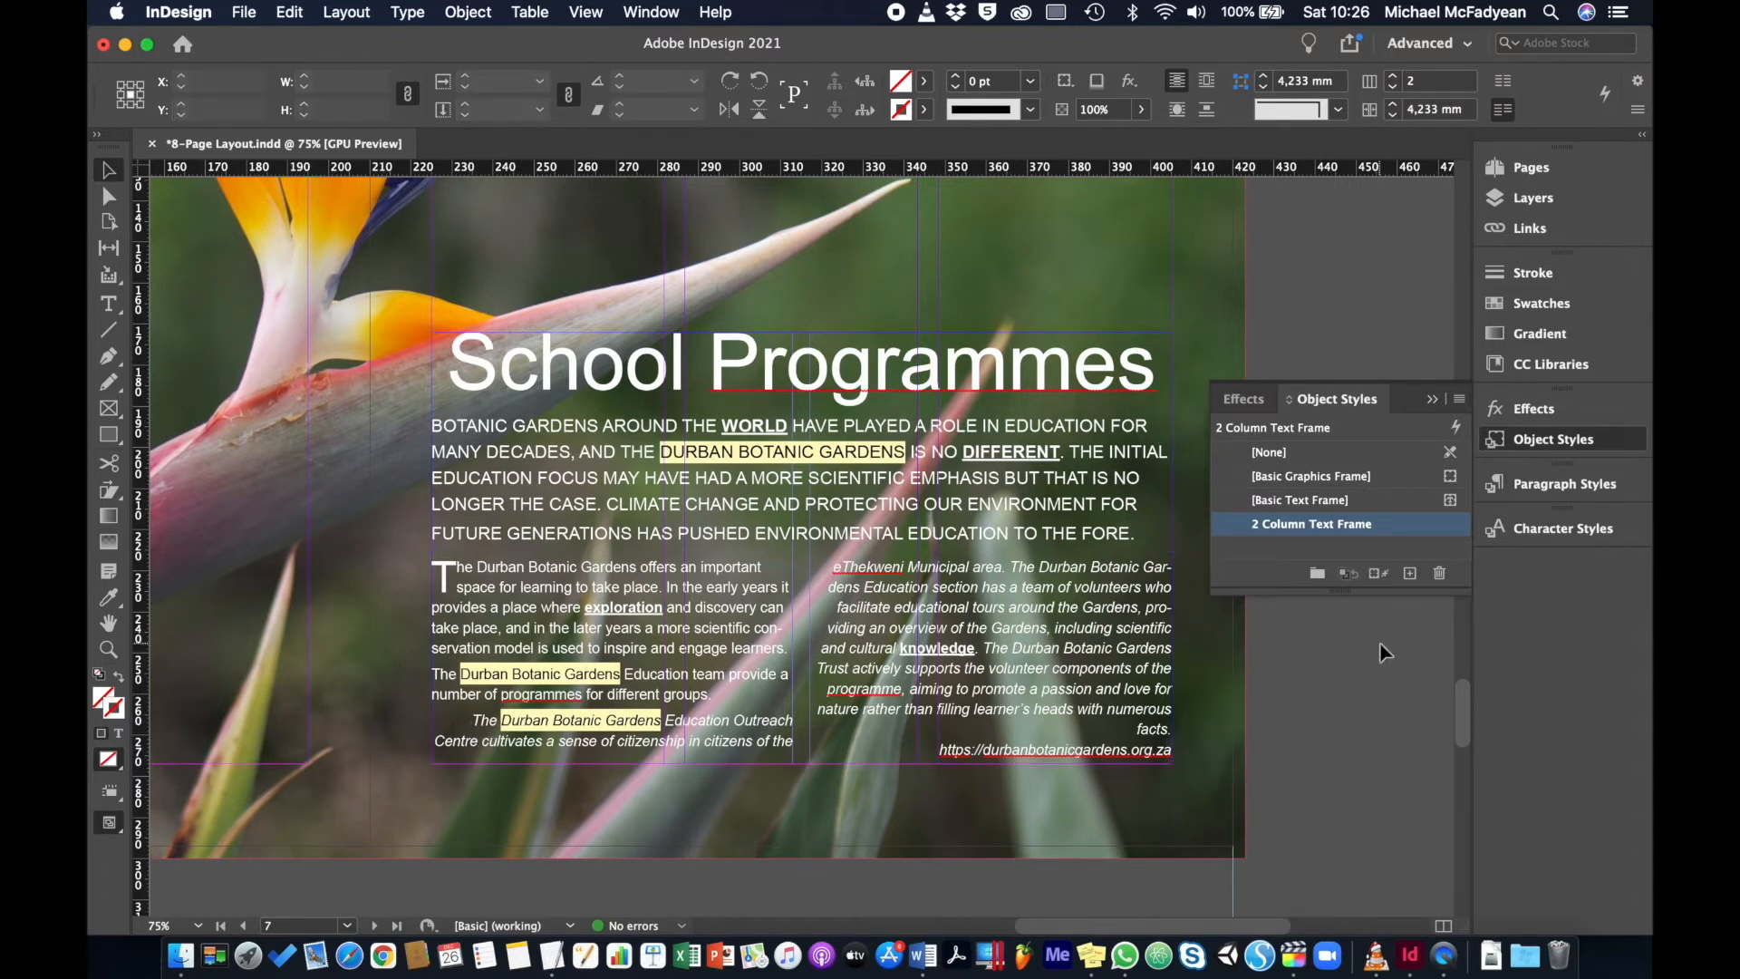
pyautogui.click(1596, 487)
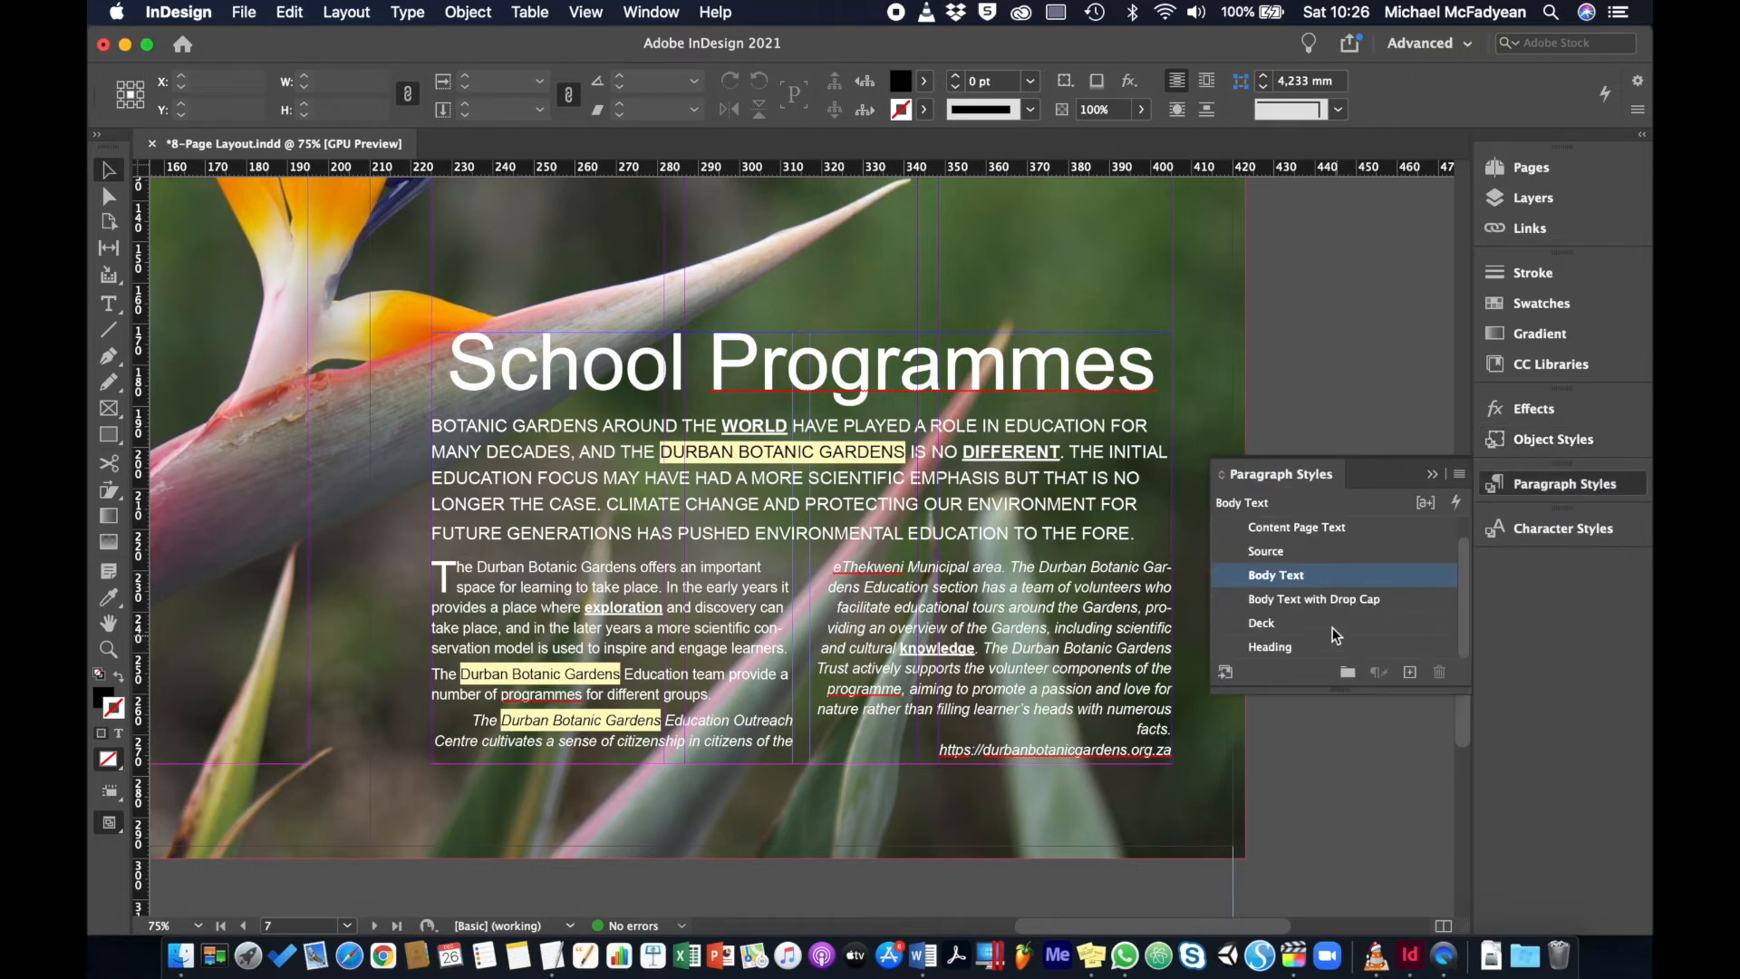
pyautogui.doubleClick(1347, 574)
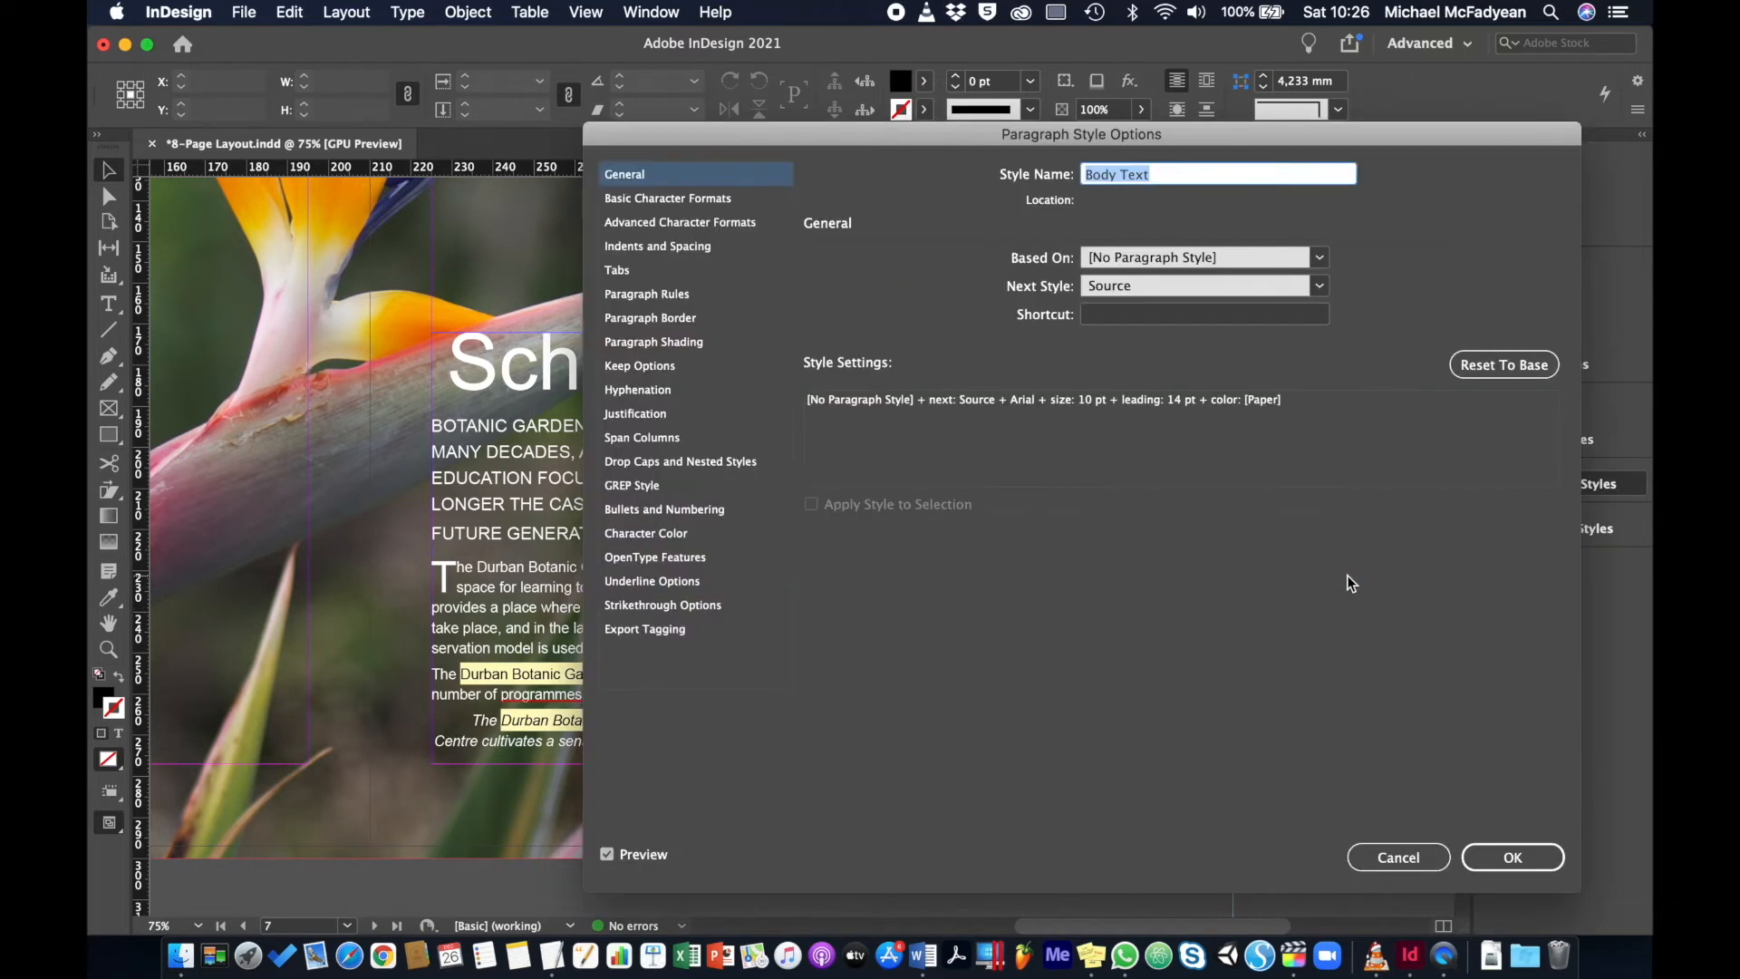
pyautogui.click(1320, 288)
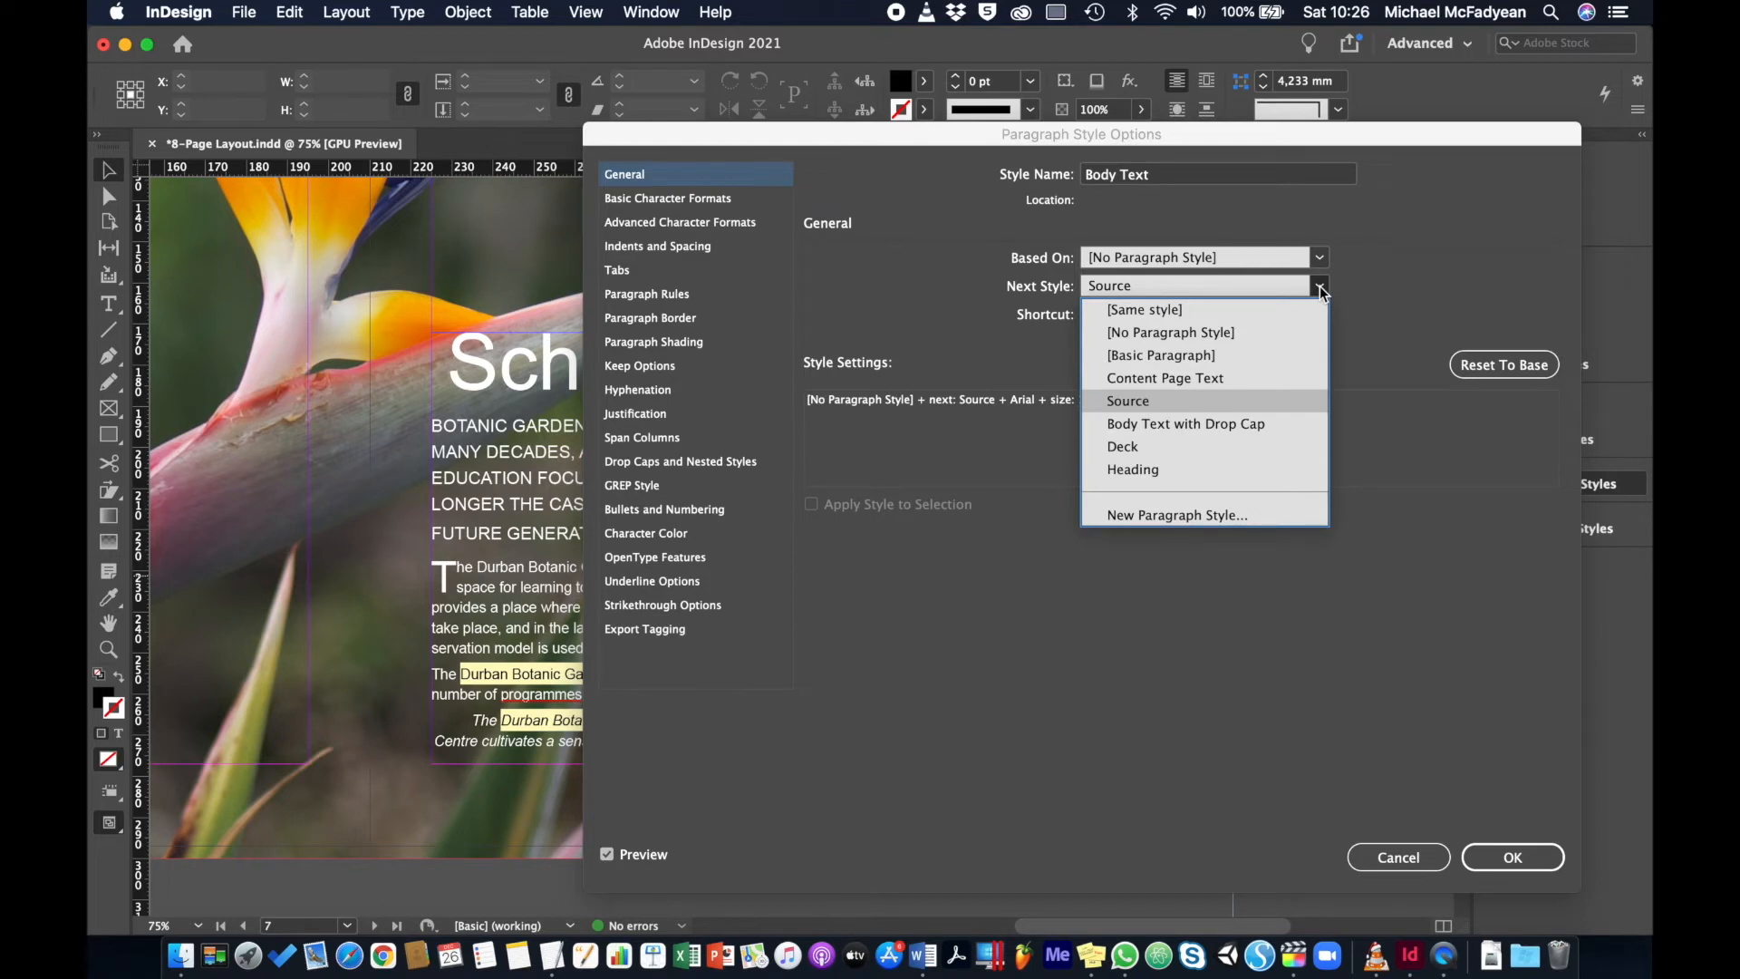
pyautogui.click(1264, 308)
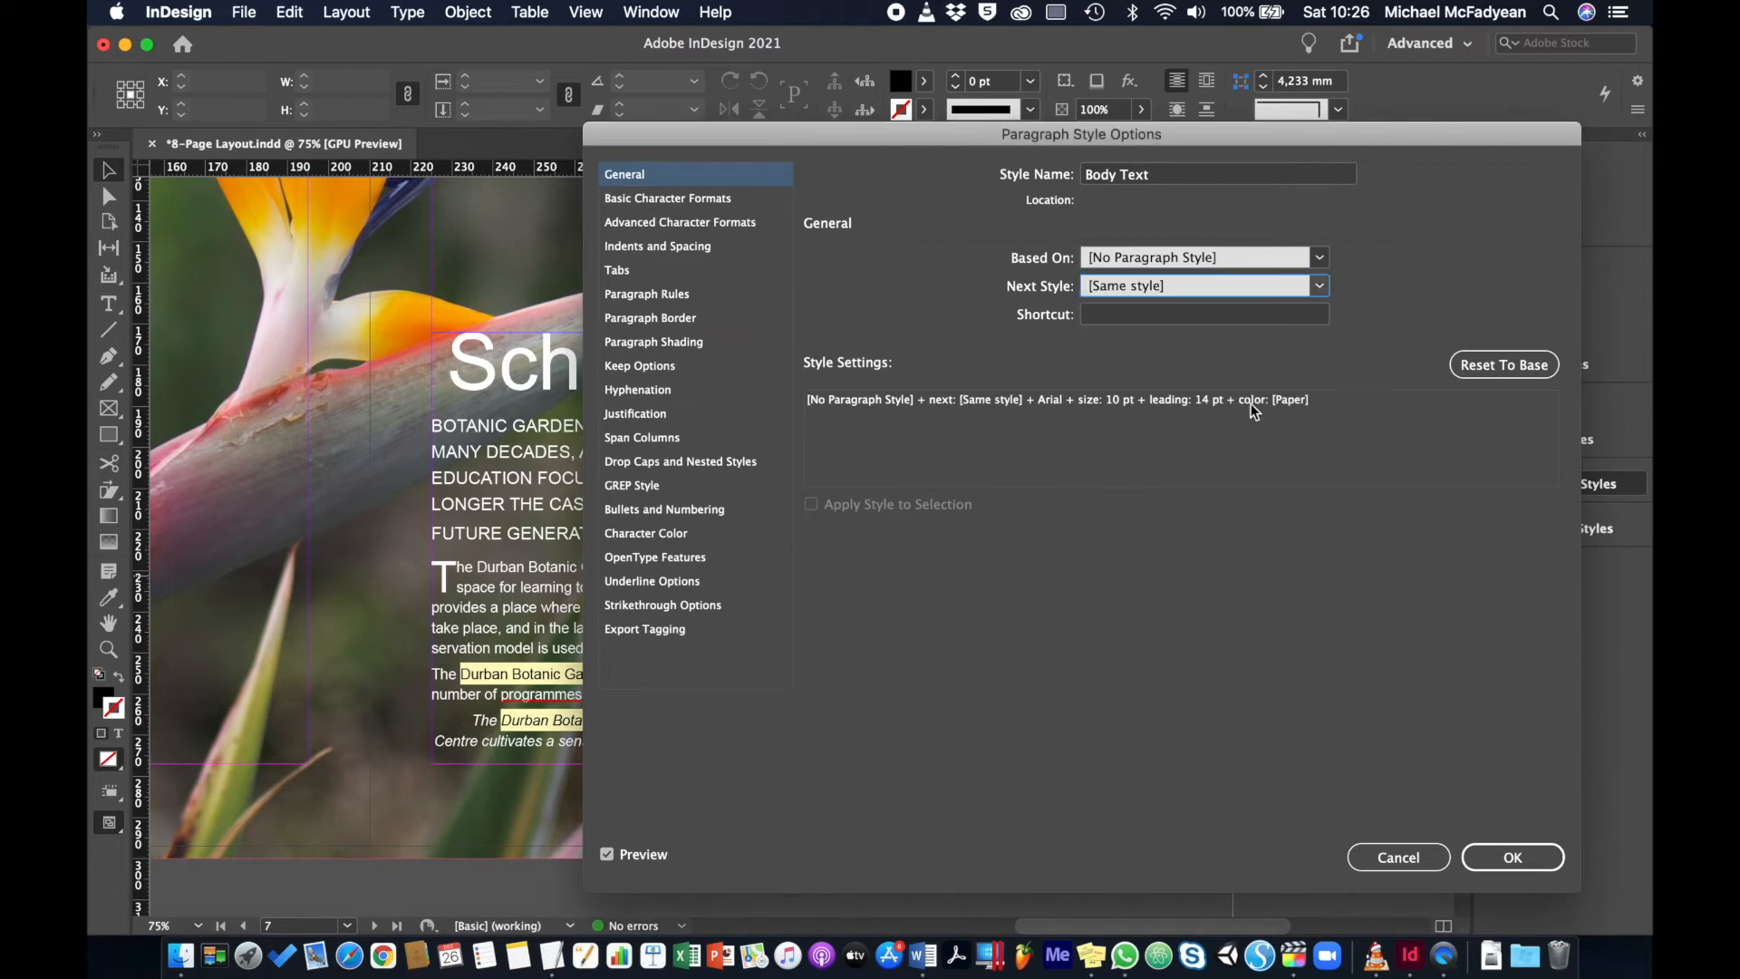
pyautogui.click(1488, 854)
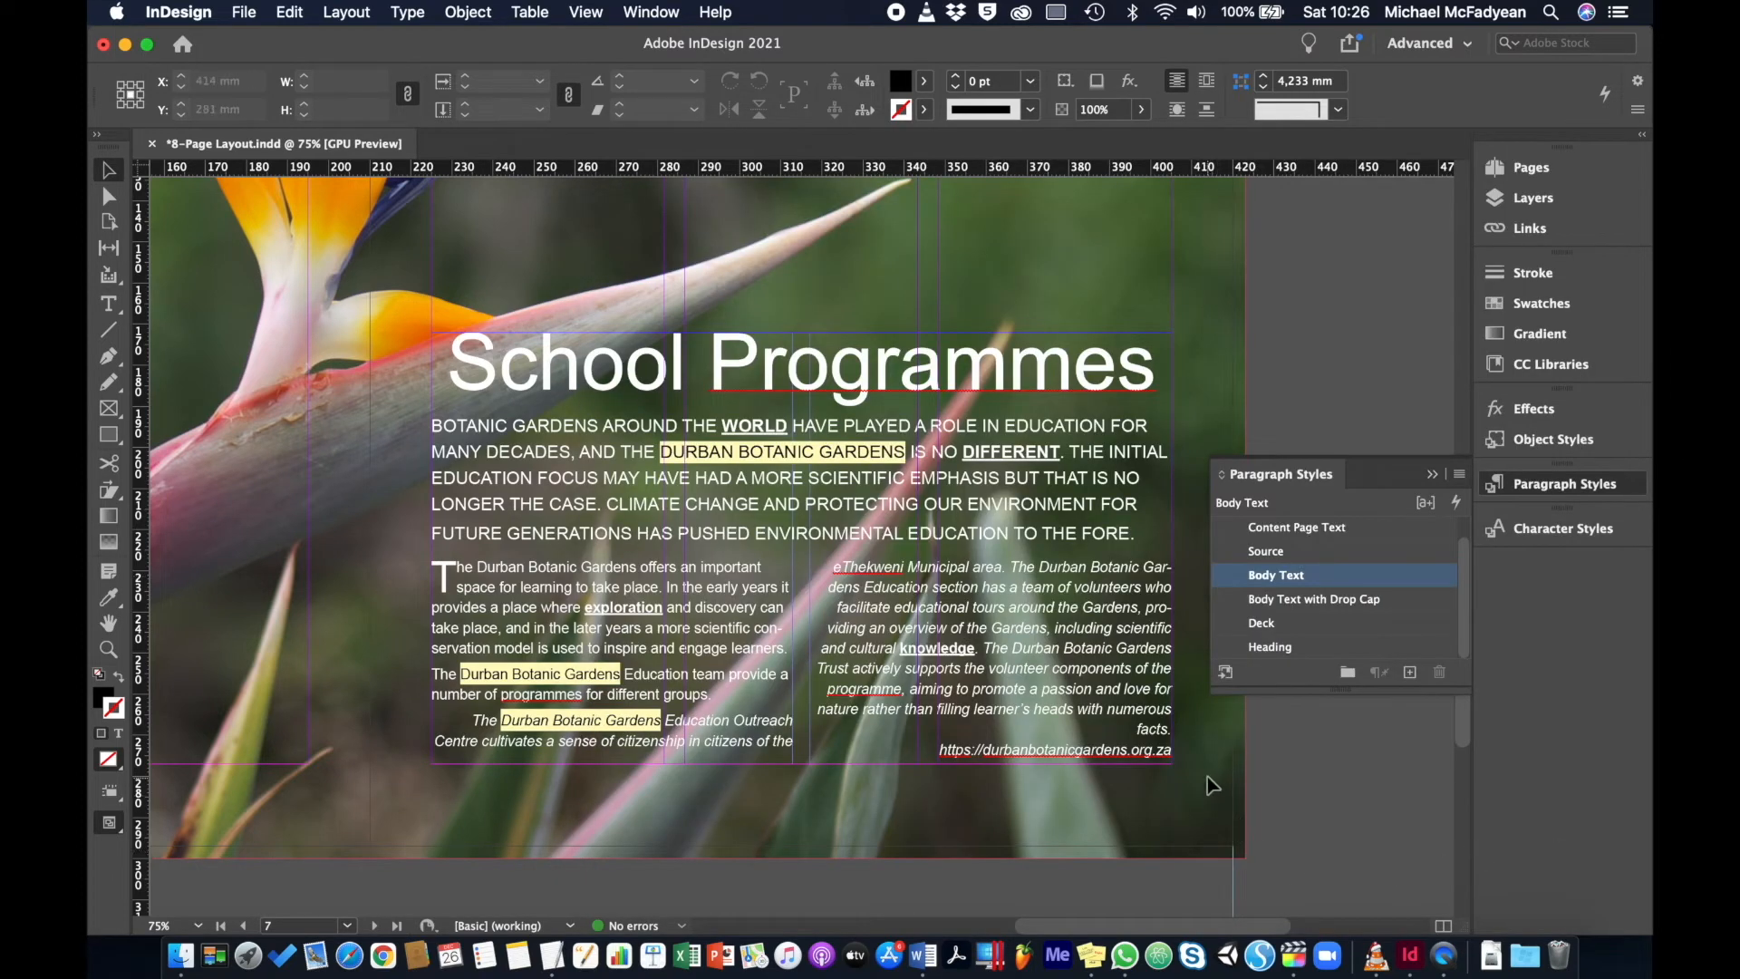
# Reapply the 2 Column Text Frame object style to the School Programmes frame, clearing its overrides
pyautogui.click(1099, 499)
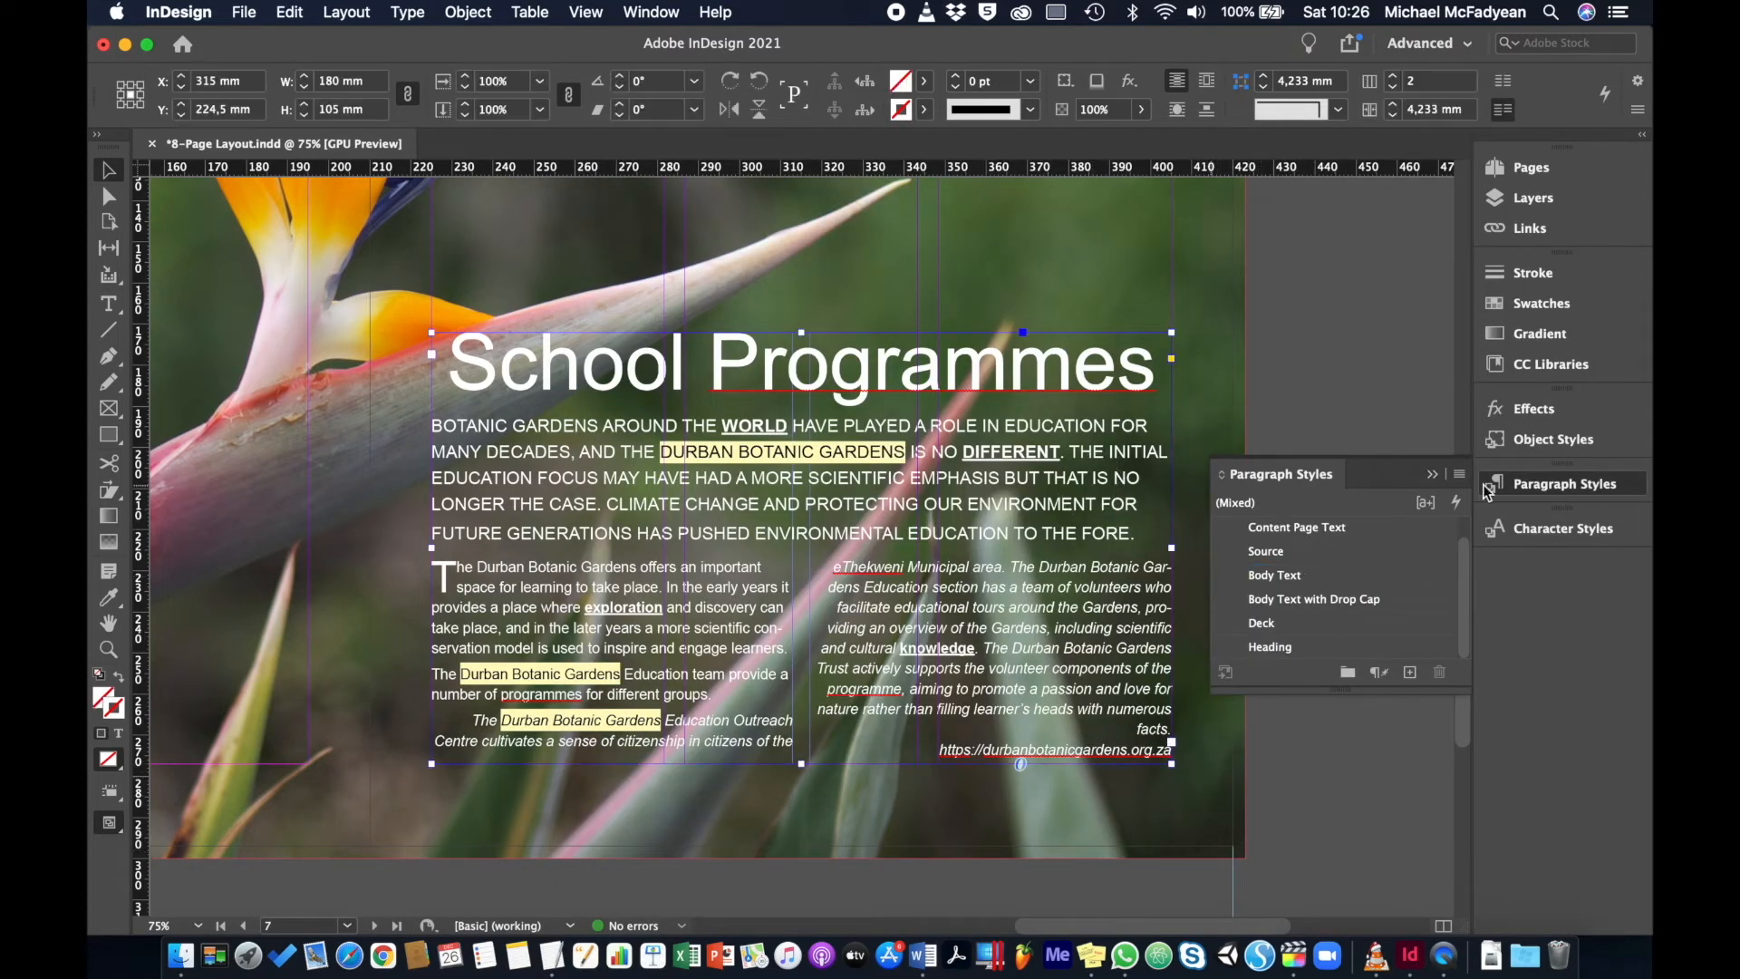
pyautogui.click(1568, 444)
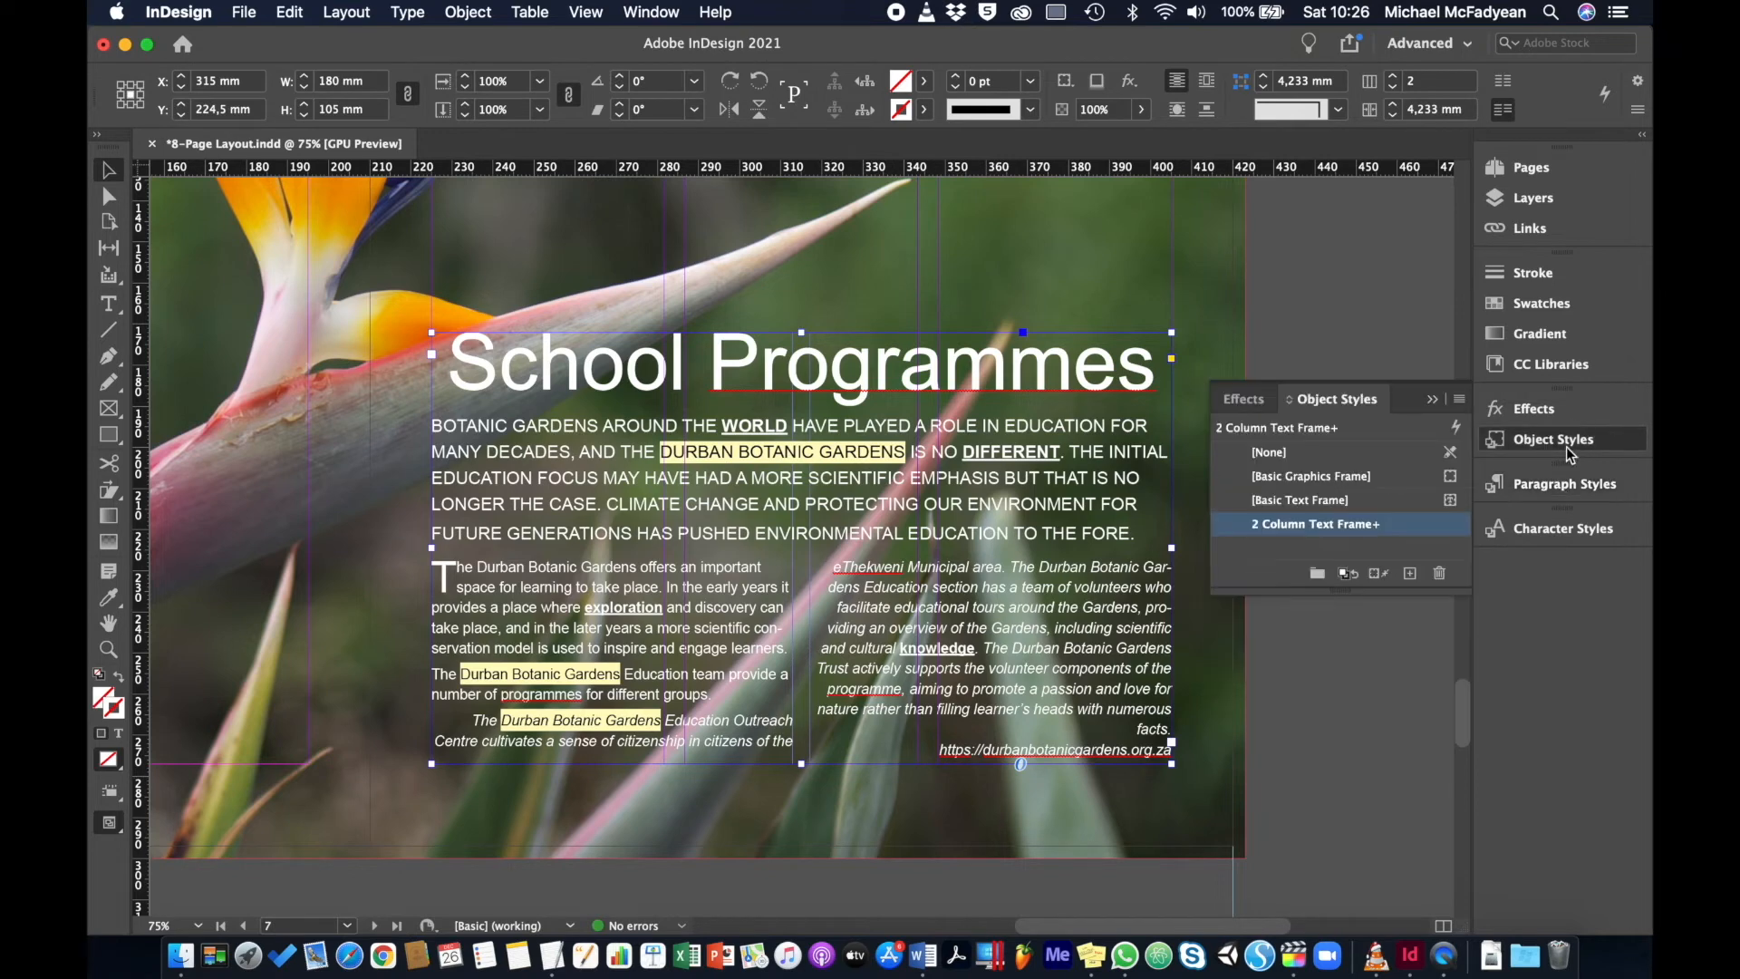
pyautogui.keyDown('alt'); pyautogui.click(1341, 525); pyautogui.keyUp('alt')
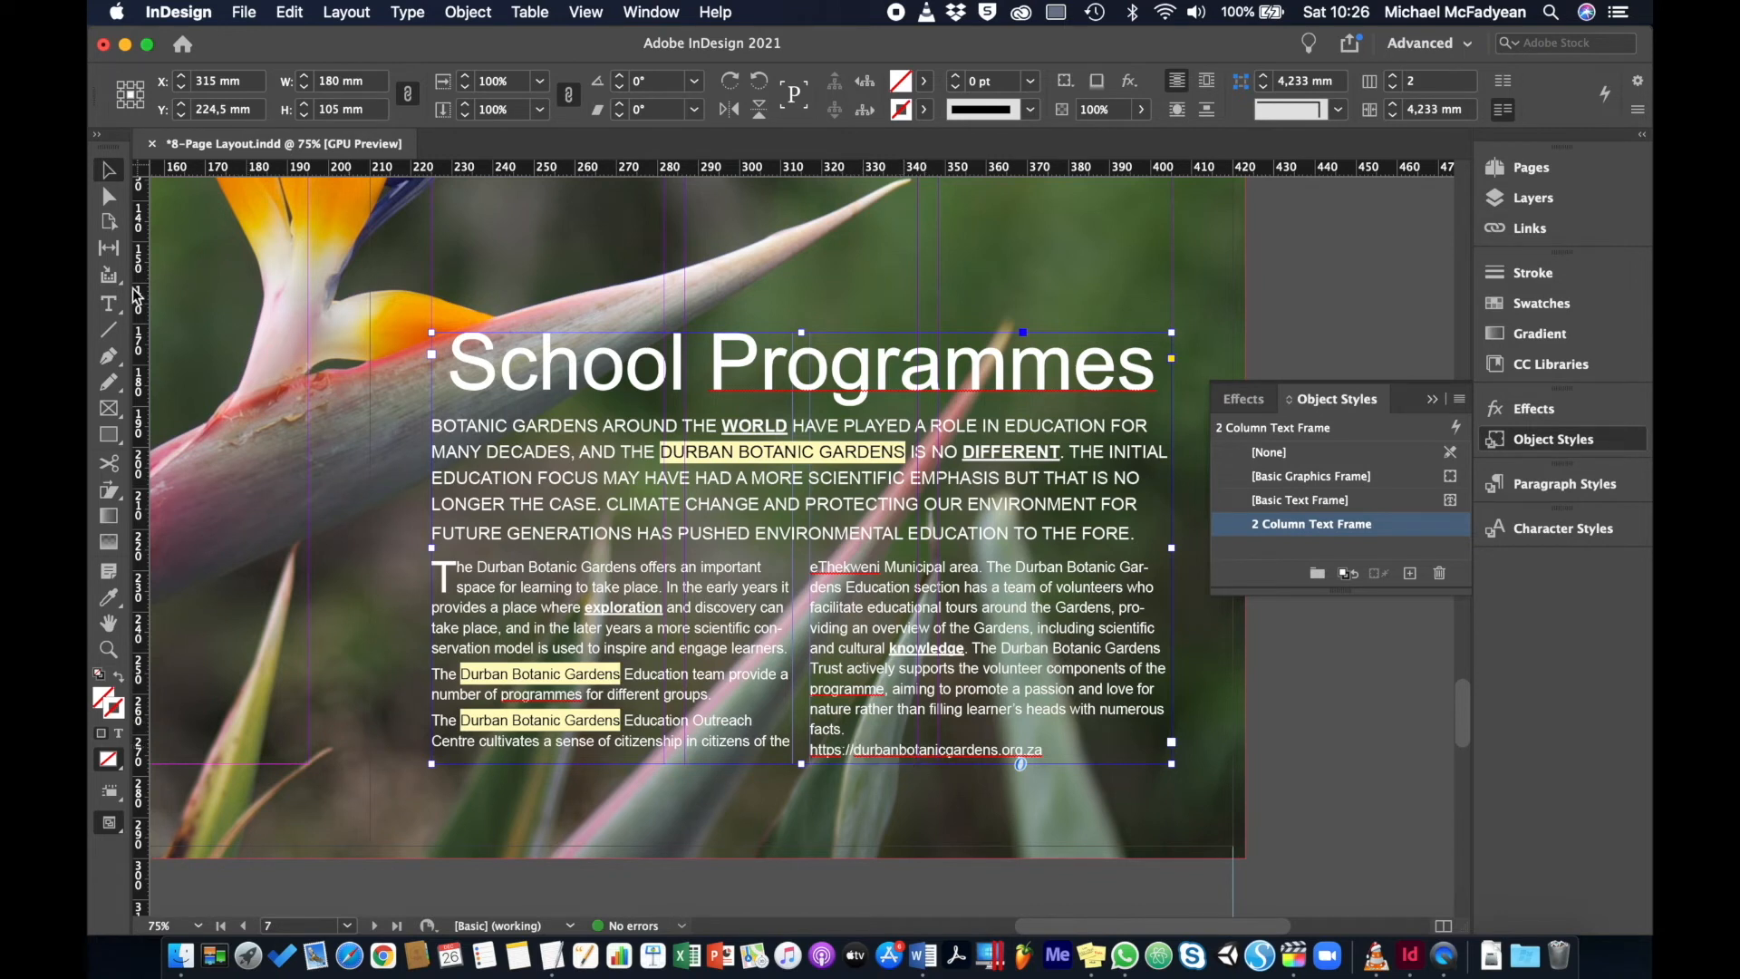
# Restyle the website address line at the end of the School Programmes article with the Source paragraph style
pyautogui.click(109, 303)
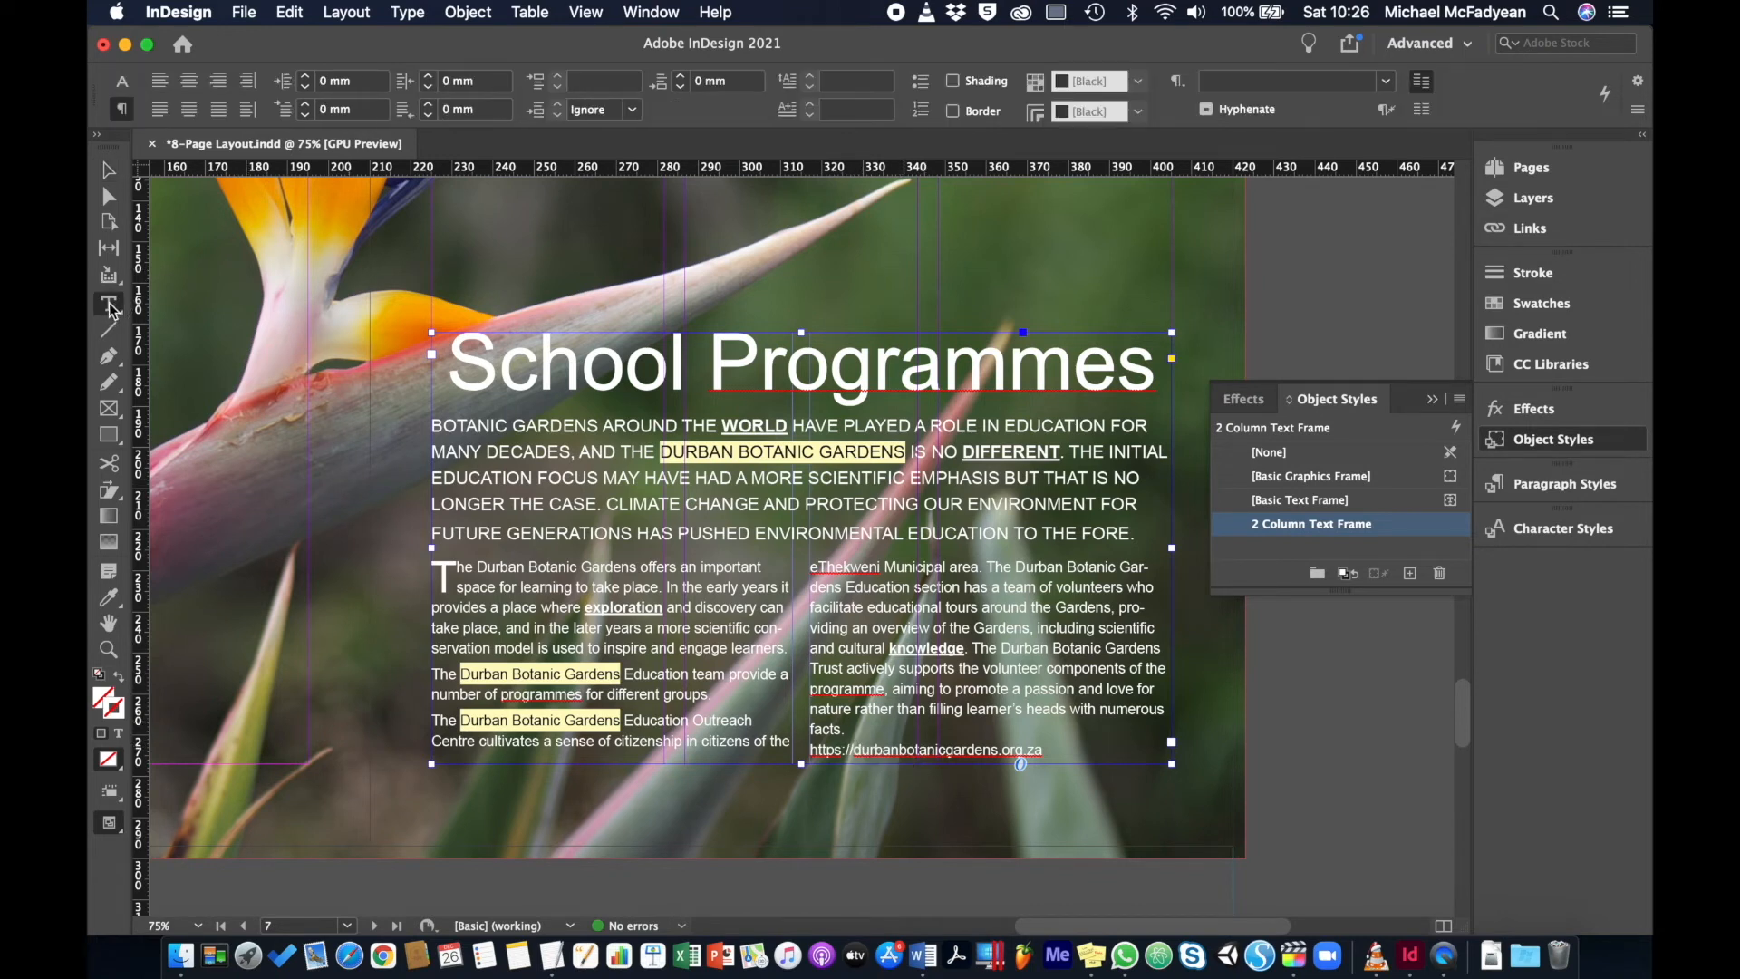
pyautogui.click(879, 736)
pyautogui.click(1568, 485)
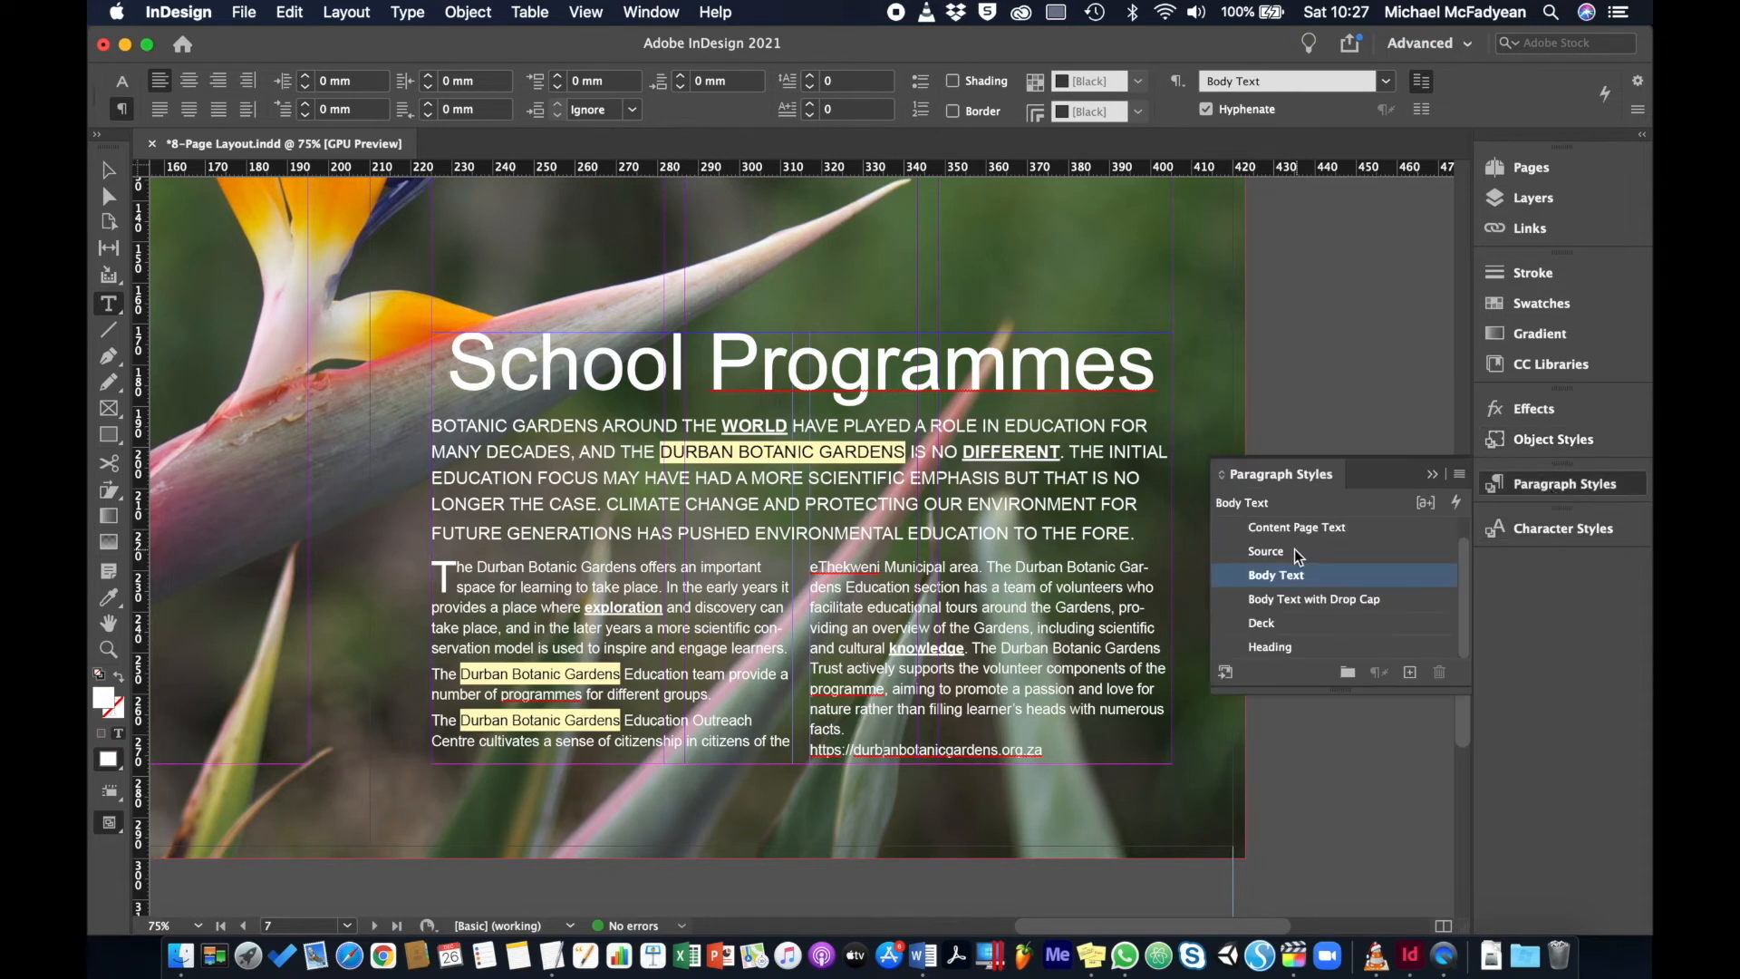
pyautogui.click(1355, 550)
pyautogui.click(108, 170)
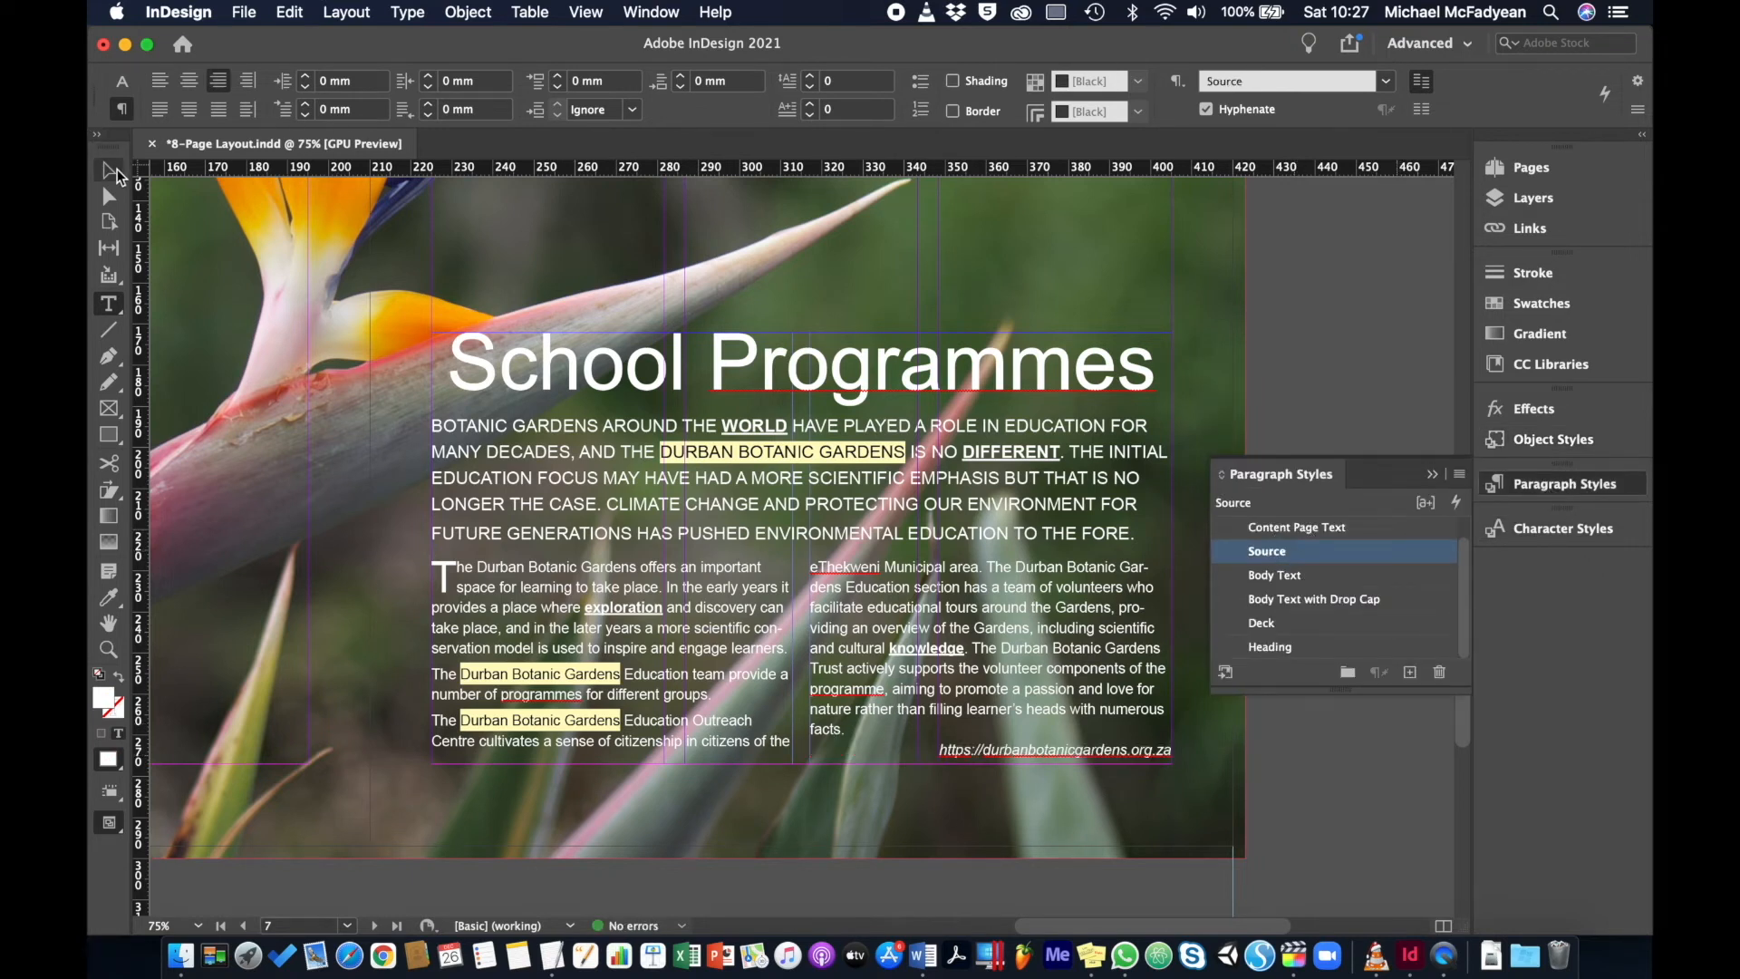
# Duplicate the School Programmes text frame onto the left-hand page of the spread, at X 105,333 mm and Y 224,5 mm
pyautogui.click(1298, 417)
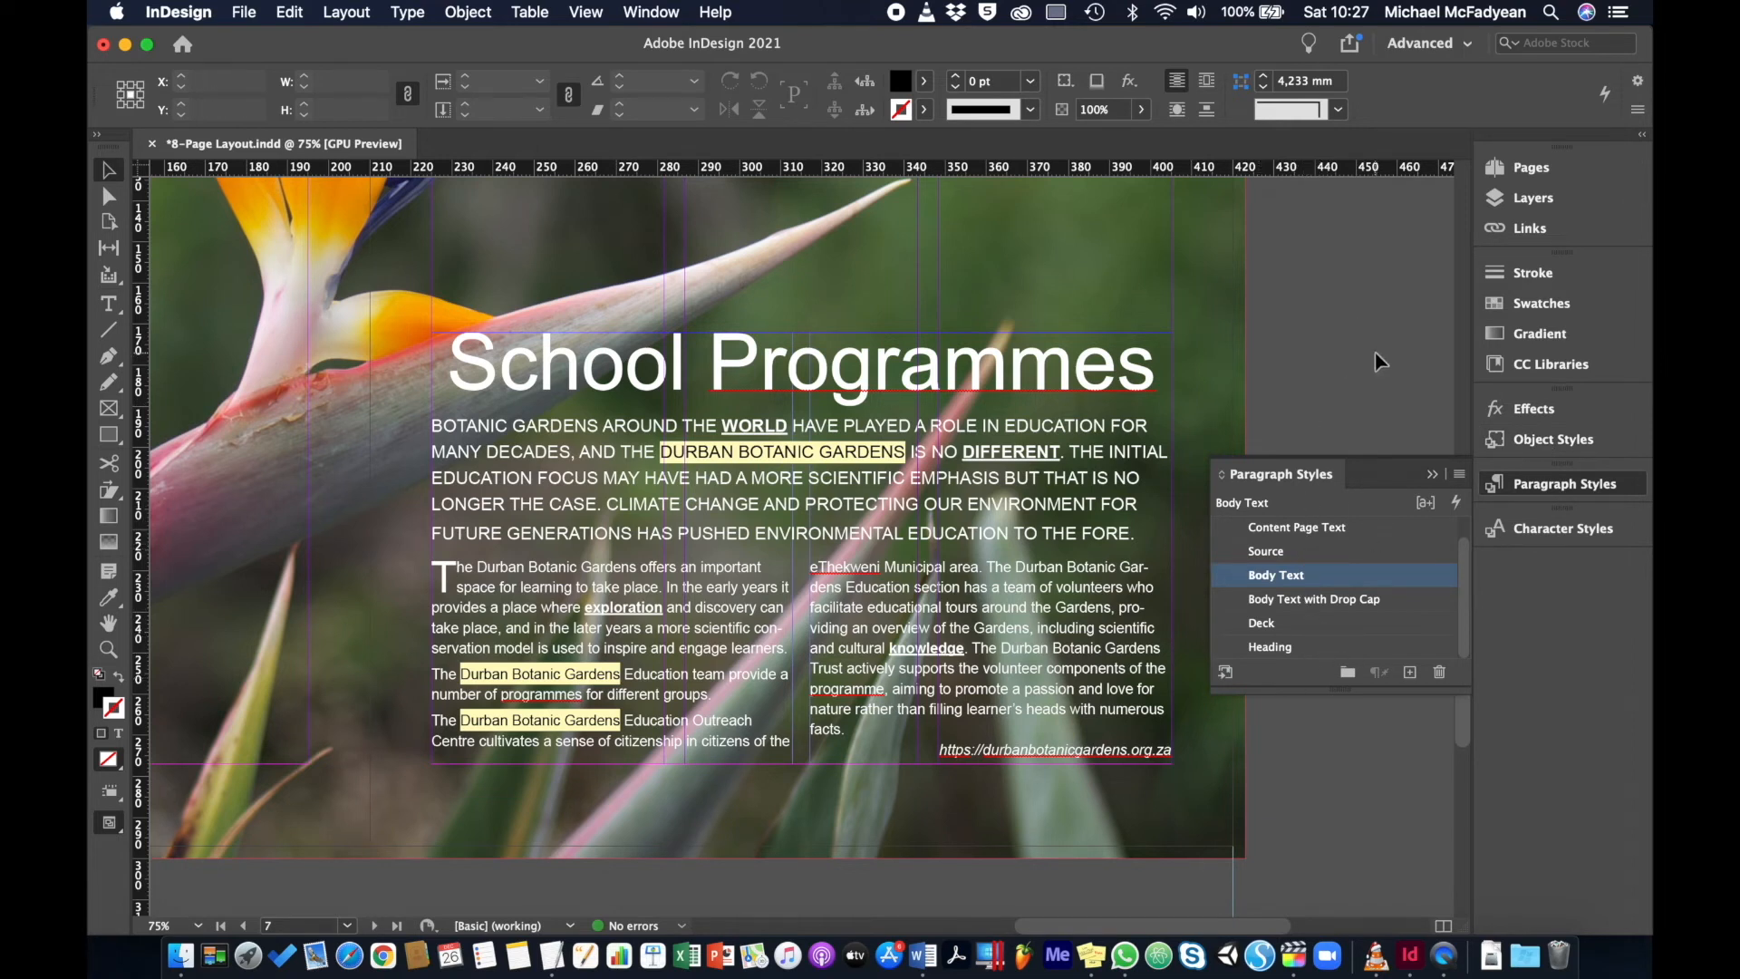
pyautogui.click(895, 489)
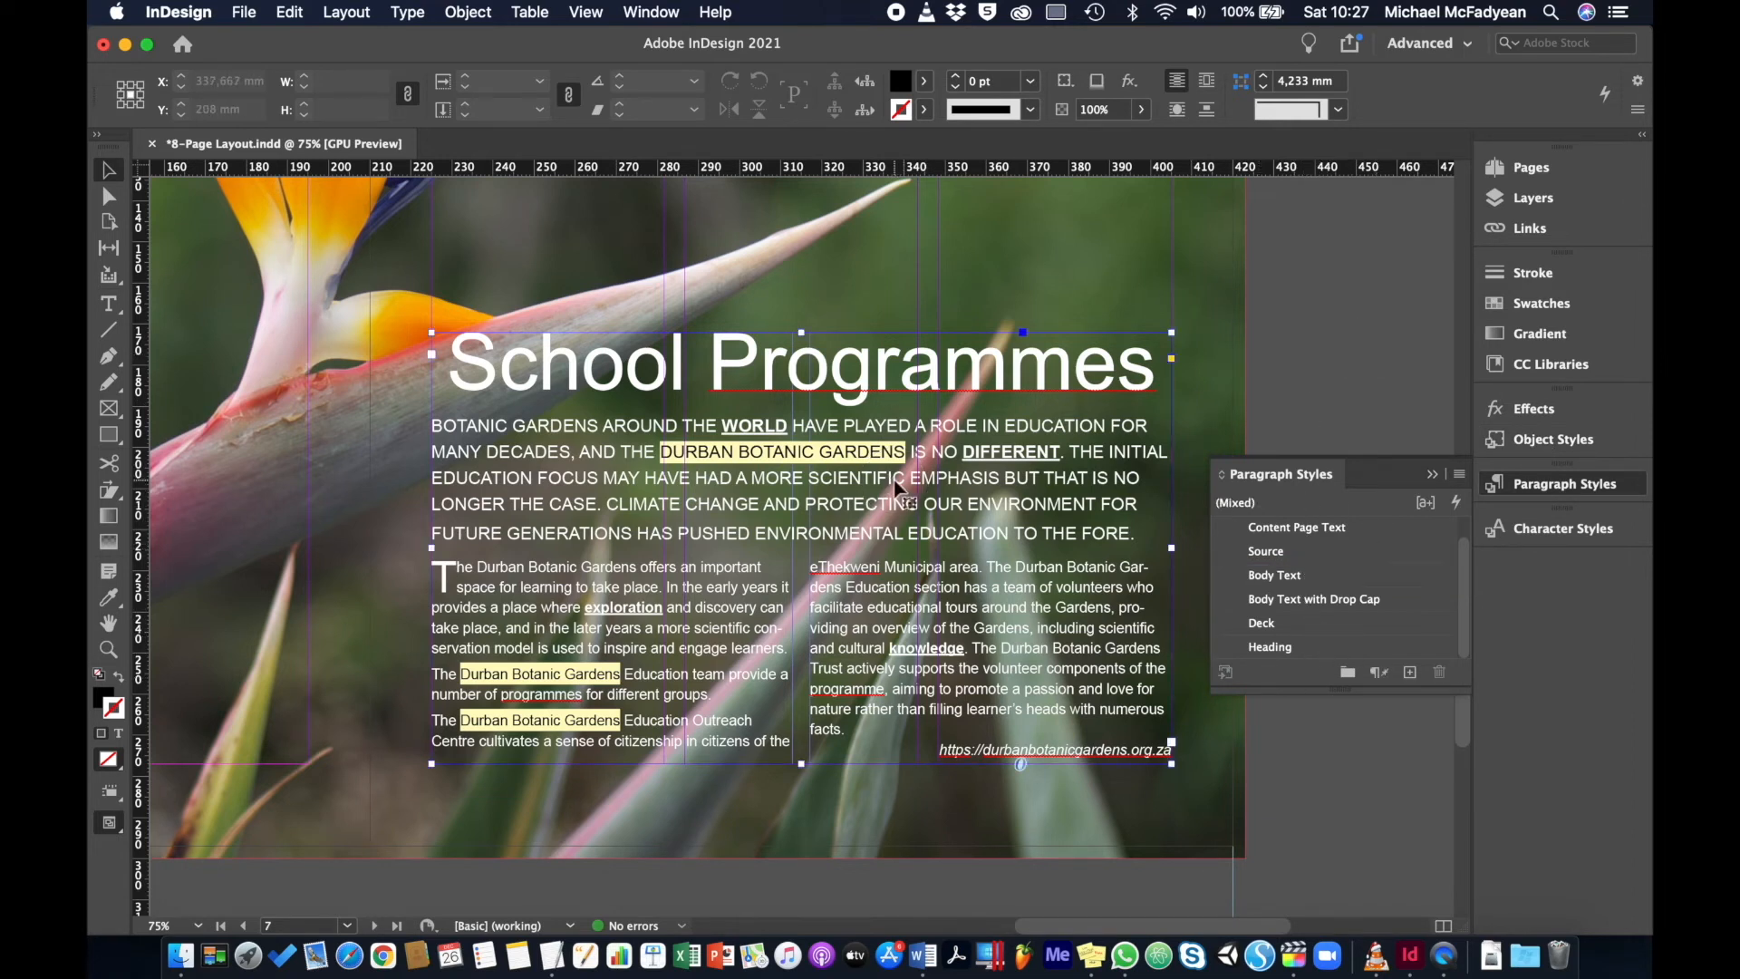
pyautogui.press('super+0')
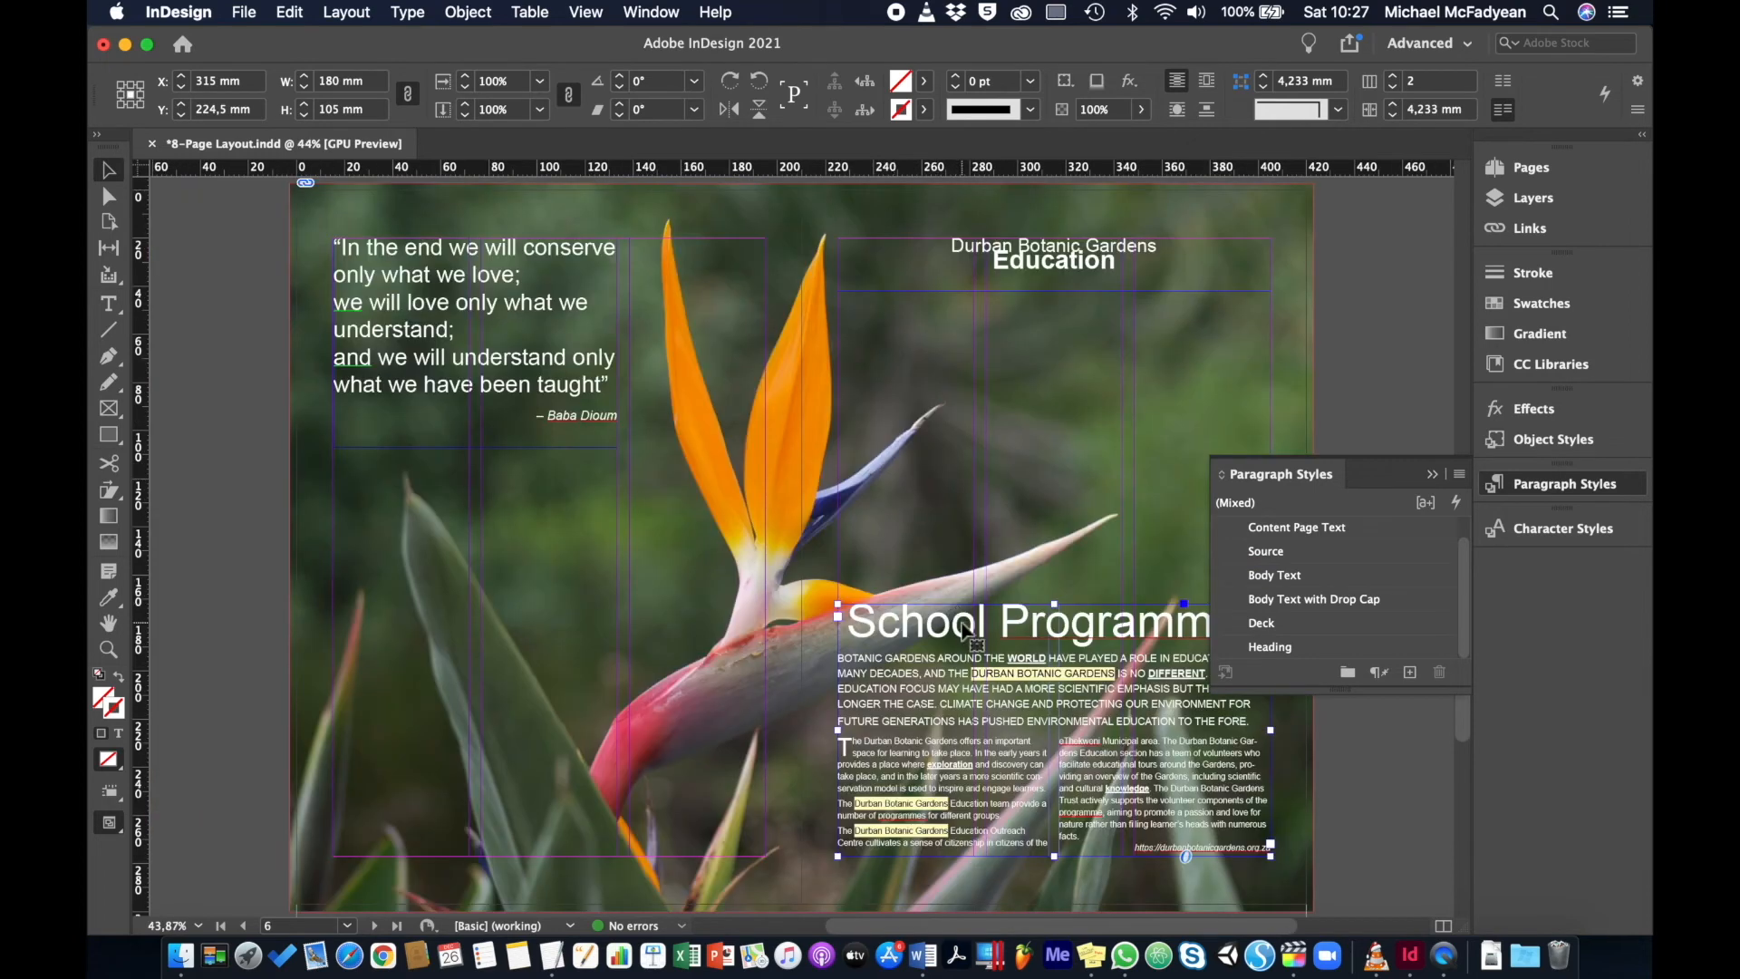
pyautogui.moveTo(960, 707); pyautogui.dragTo(462, 697)
pyautogui.click(1560, 486)
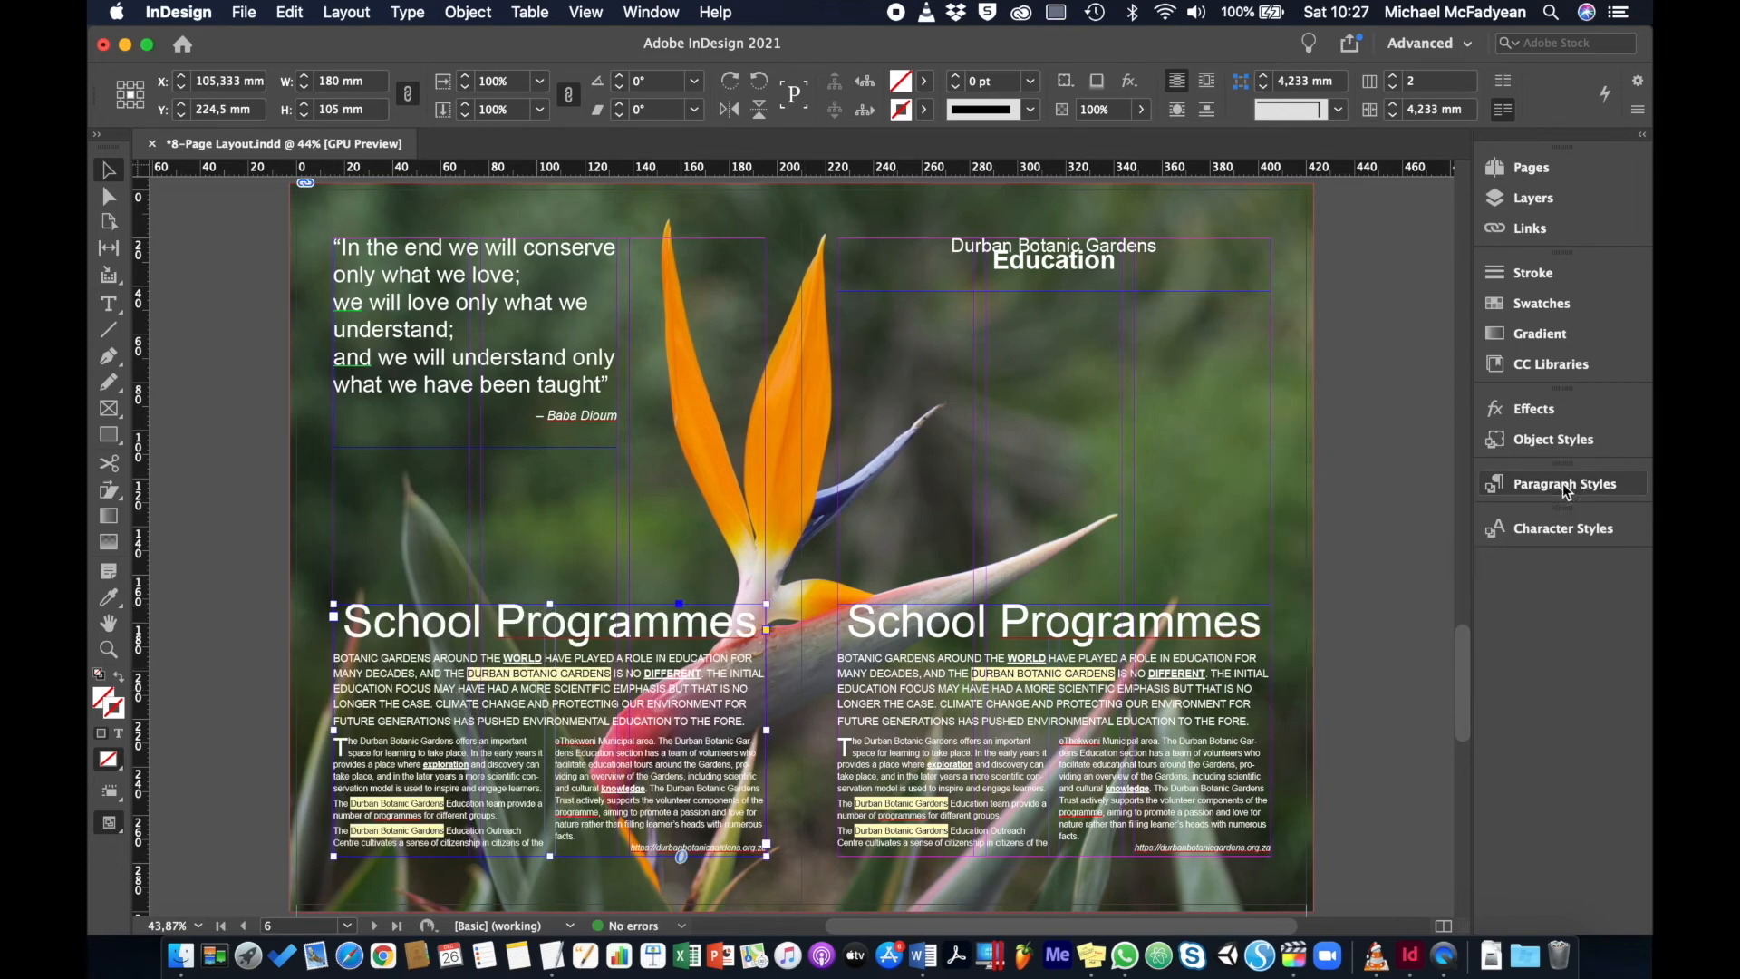
# Strip the duplicated frame's text formatting by applying the [Basic Paragraph] paragraph style and the [None] character style
pyautogui.click(1547, 492)
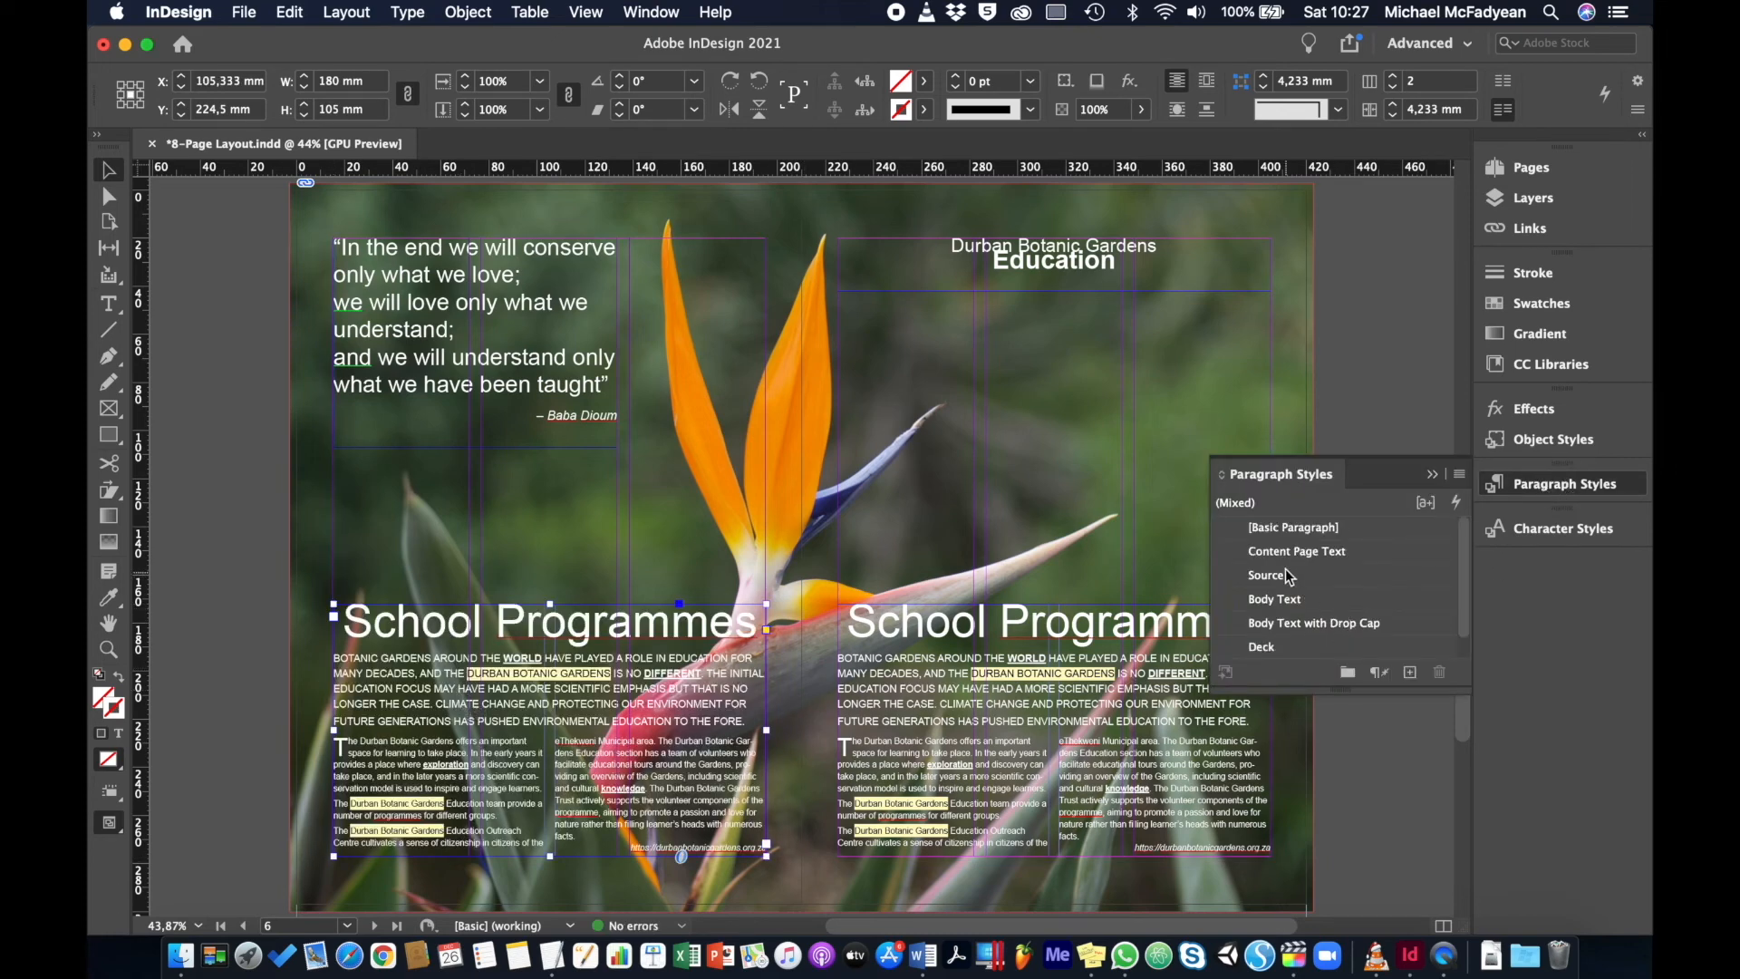
pyautogui.click(1294, 533)
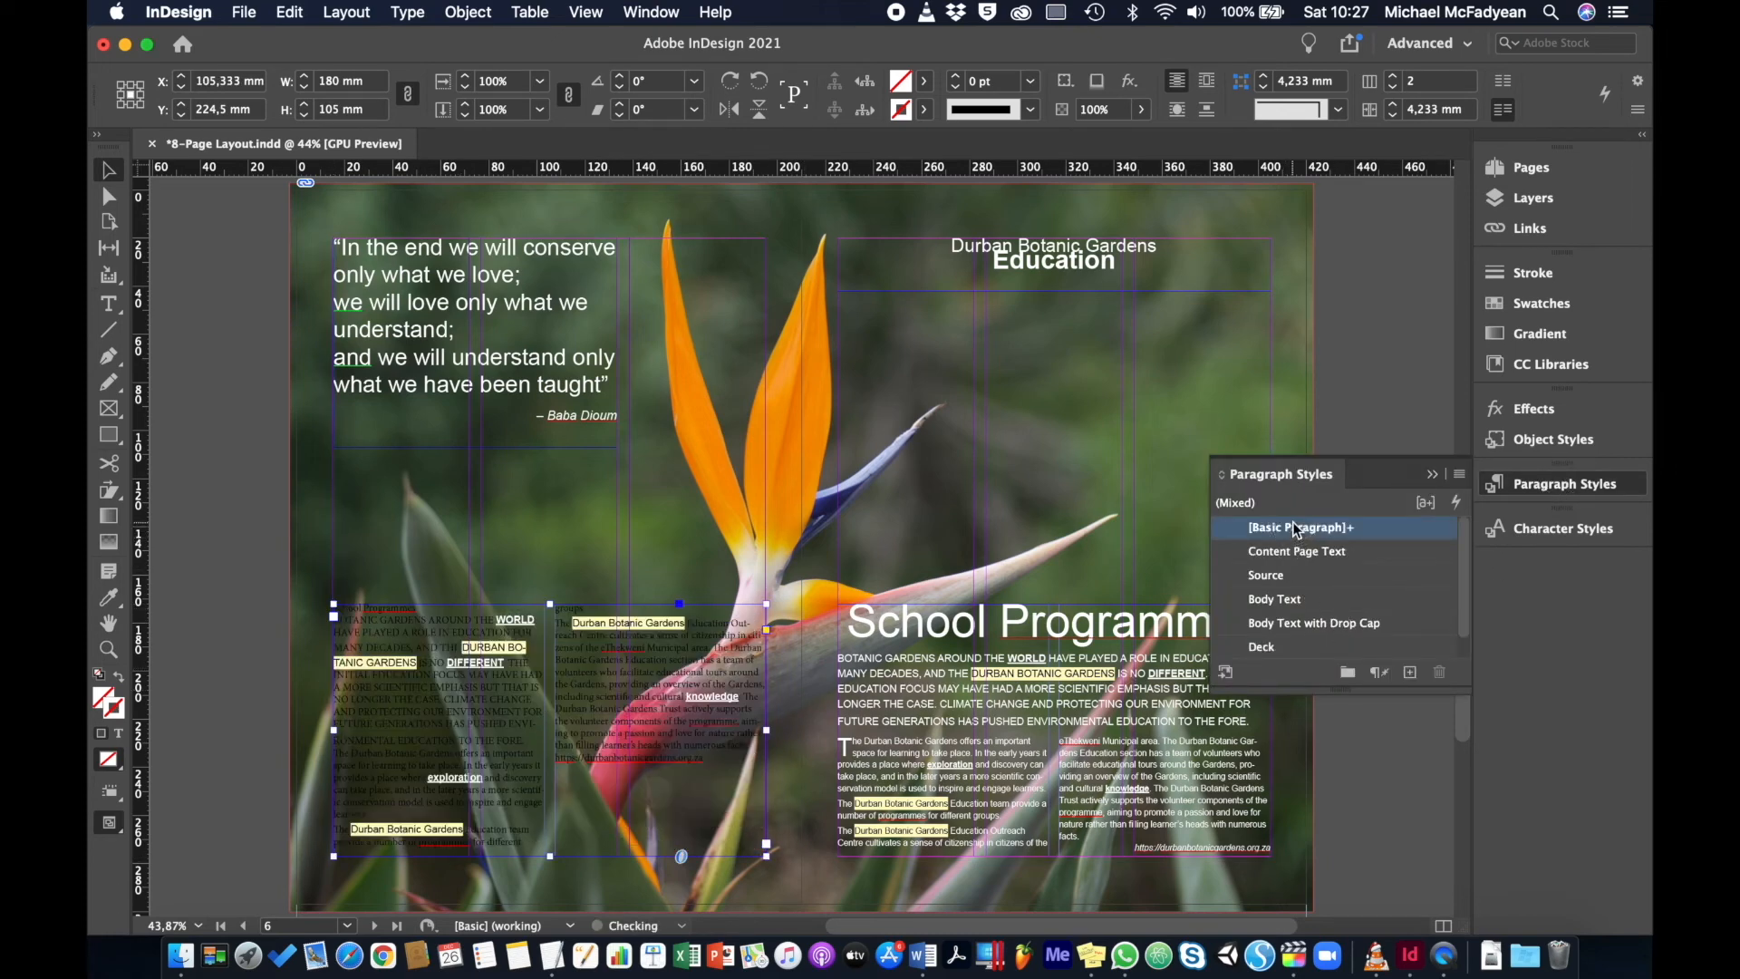
pyautogui.click(1552, 530)
pyautogui.click(1291, 572)
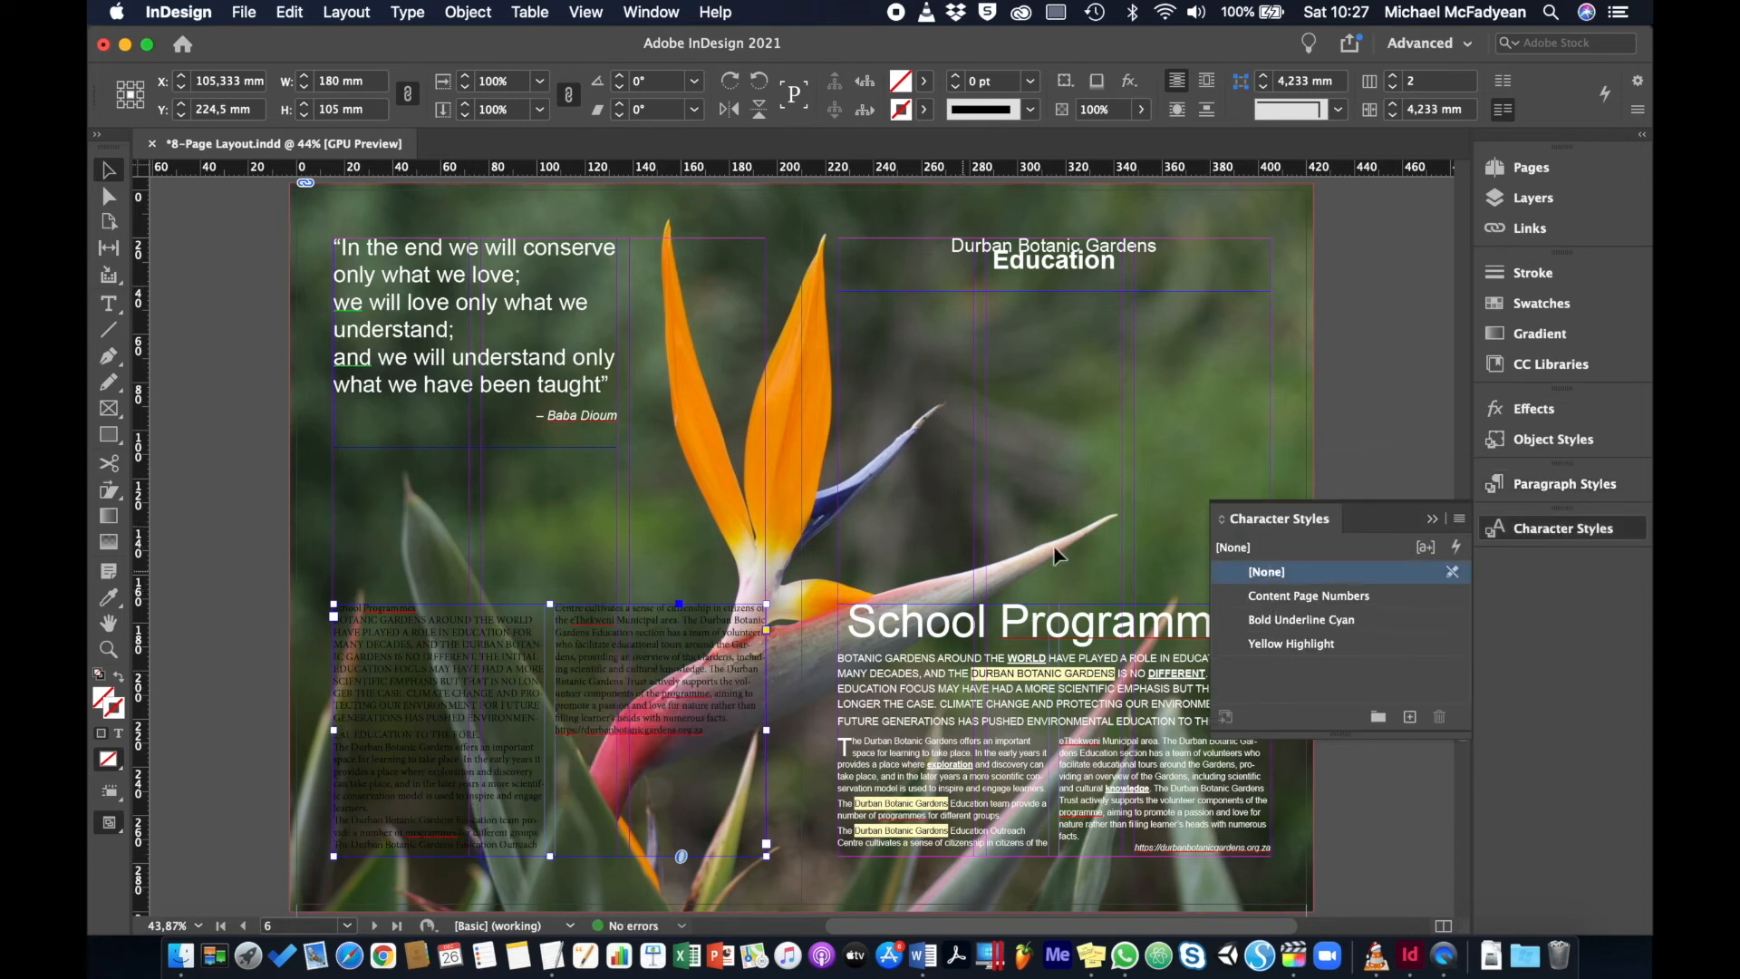
# Remove the duplicated frame's column formatting by applying the [None] object style
pyautogui.click(1524, 448)
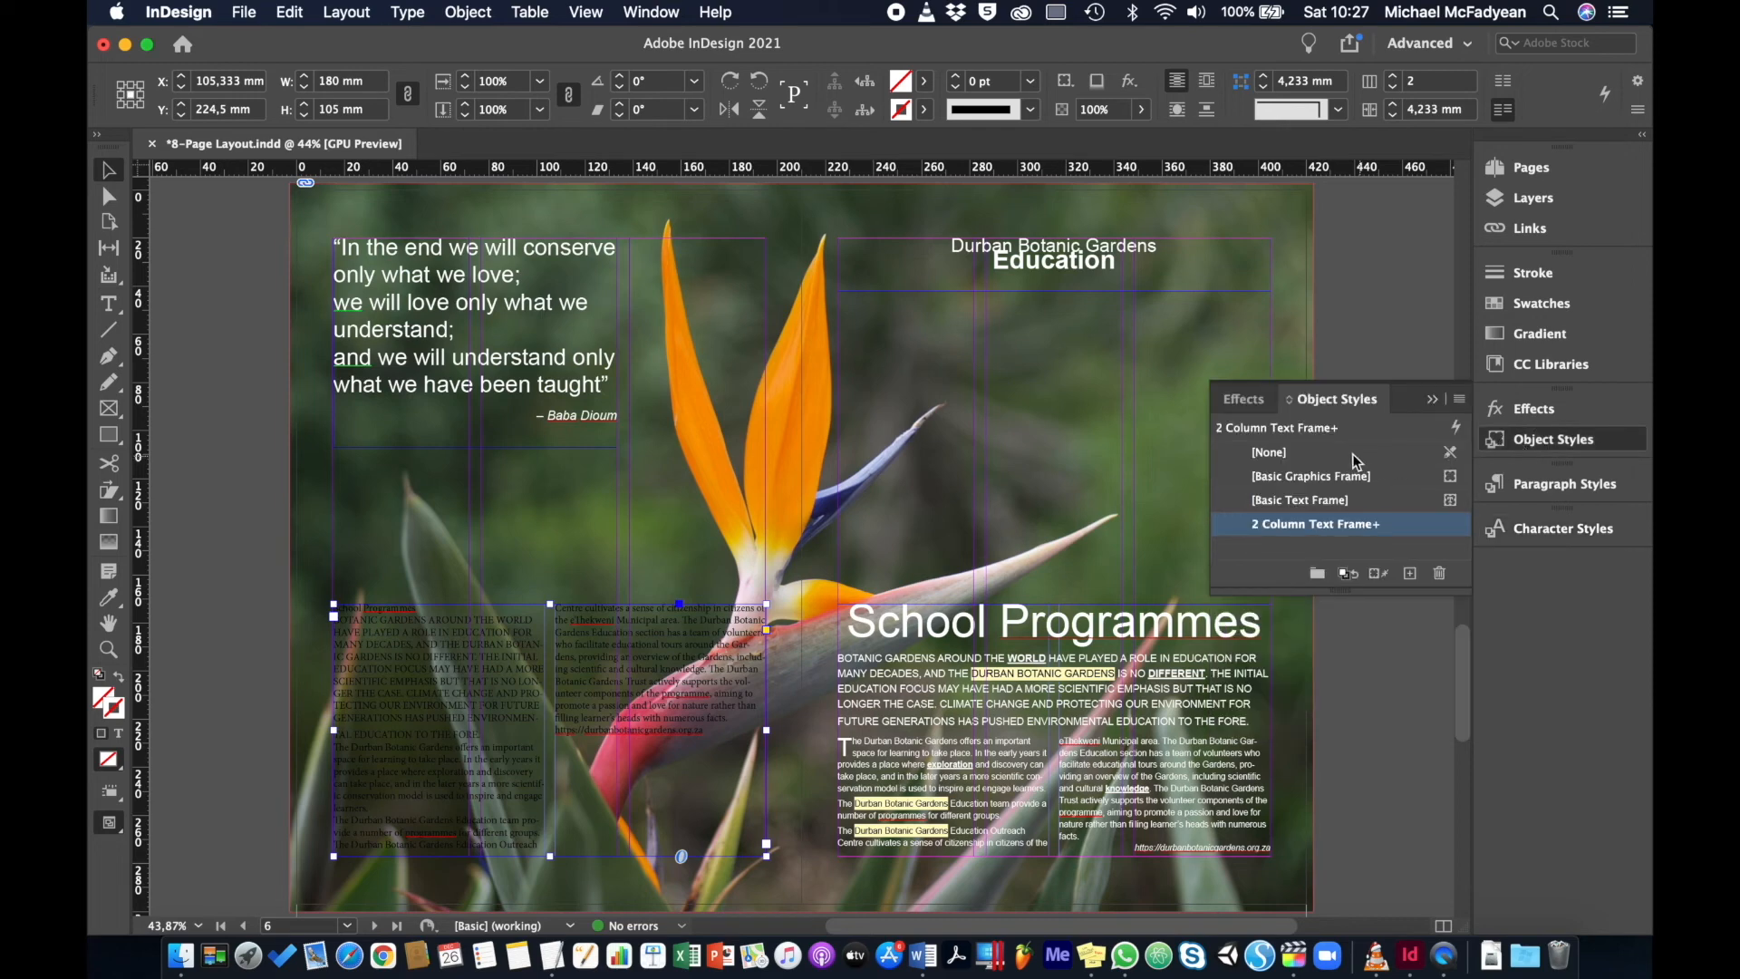
pyautogui.click(1307, 453)
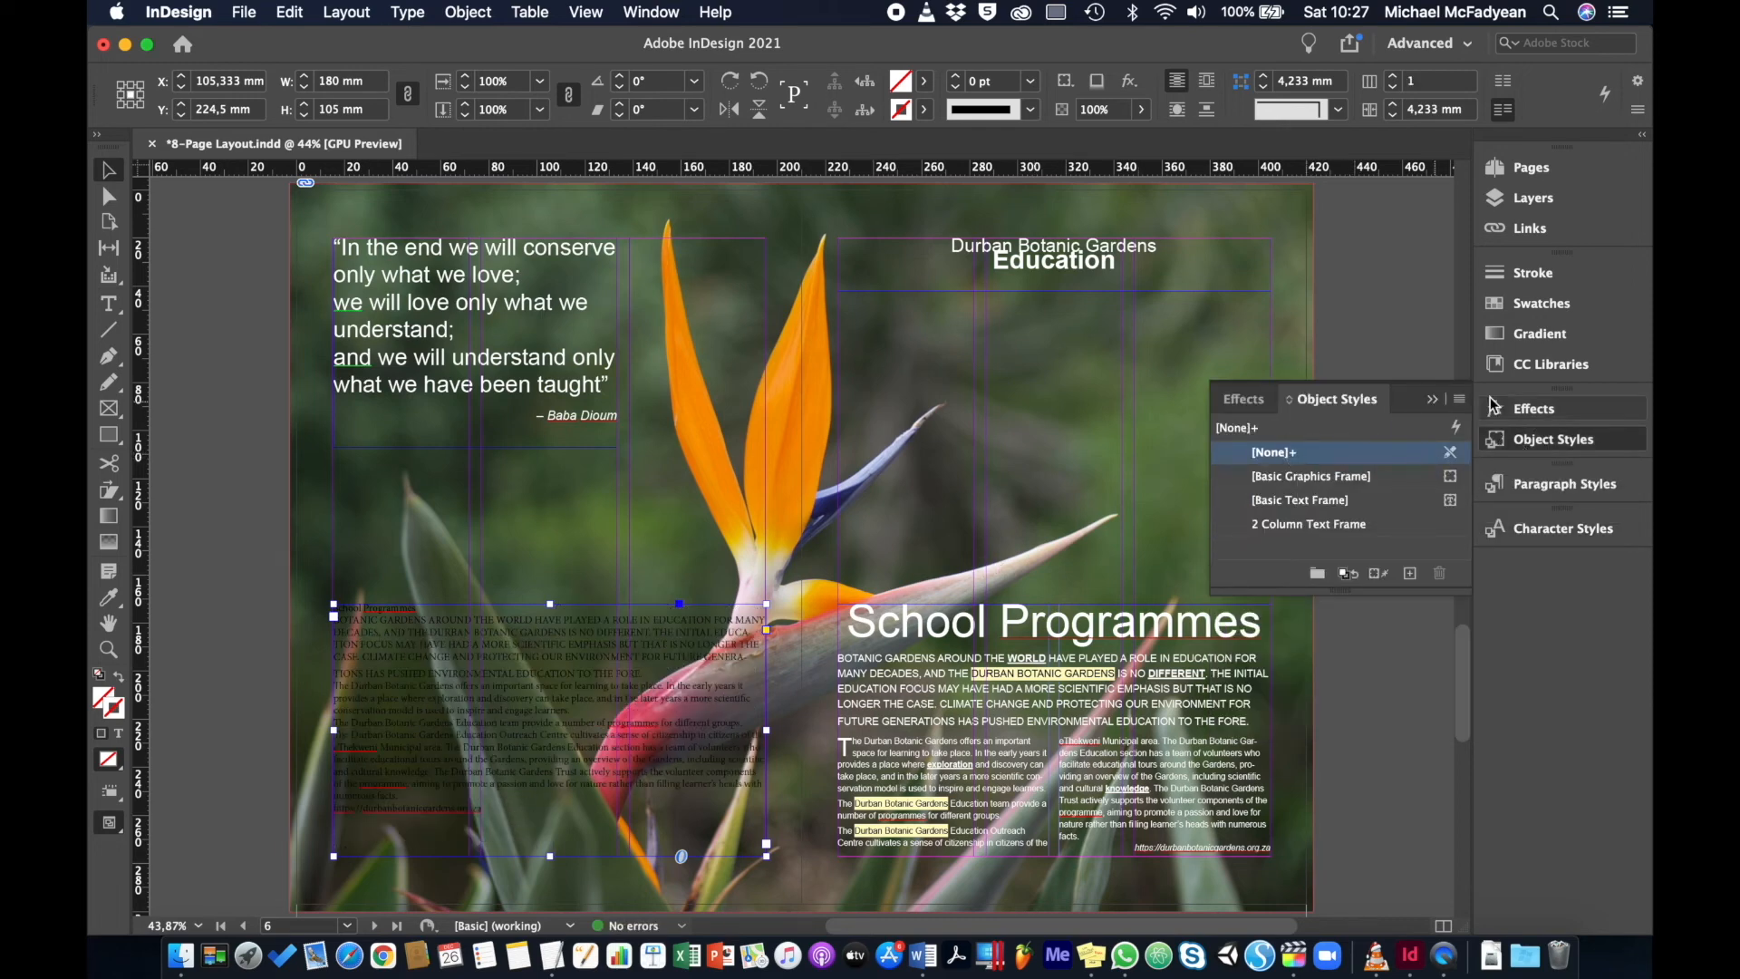
pyautogui.click(1434, 404)
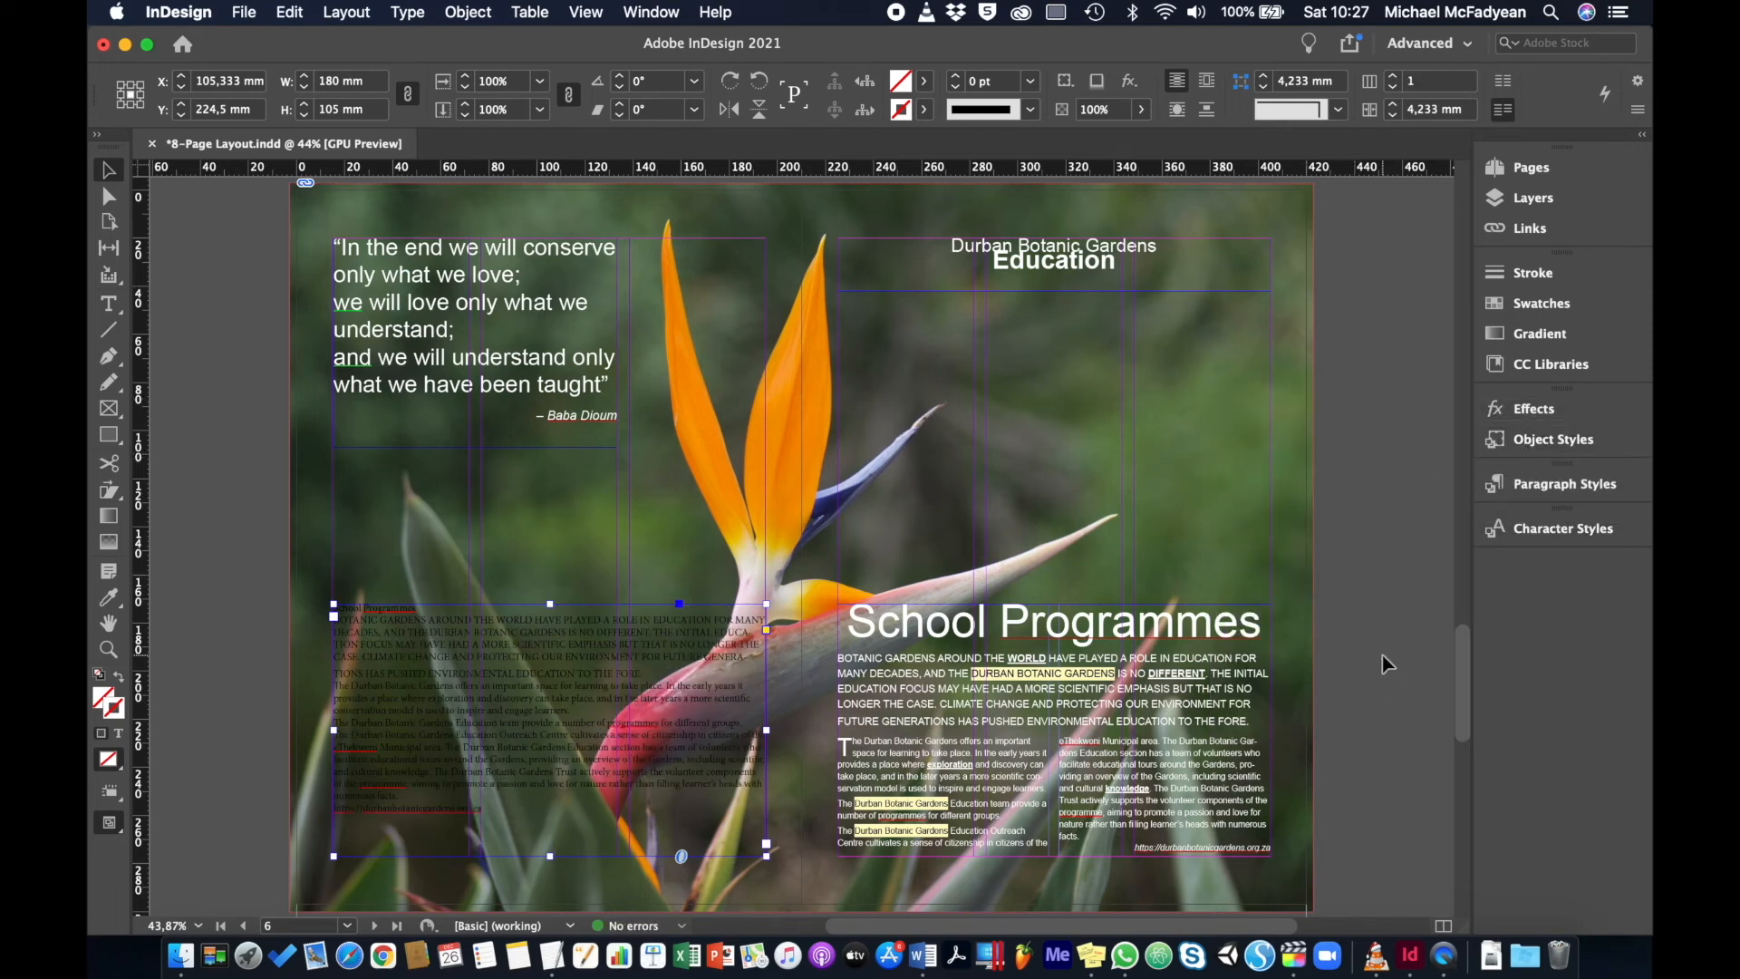
# Format the whole unformatted School Programmes duplicate by applying the 2 Column Text Frame object style
pyautogui.click(1387, 662)
pyautogui.click(541, 675)
pyautogui.press('super+equal')
pyautogui.press('super+equal')
pyautogui.press('super+equal')
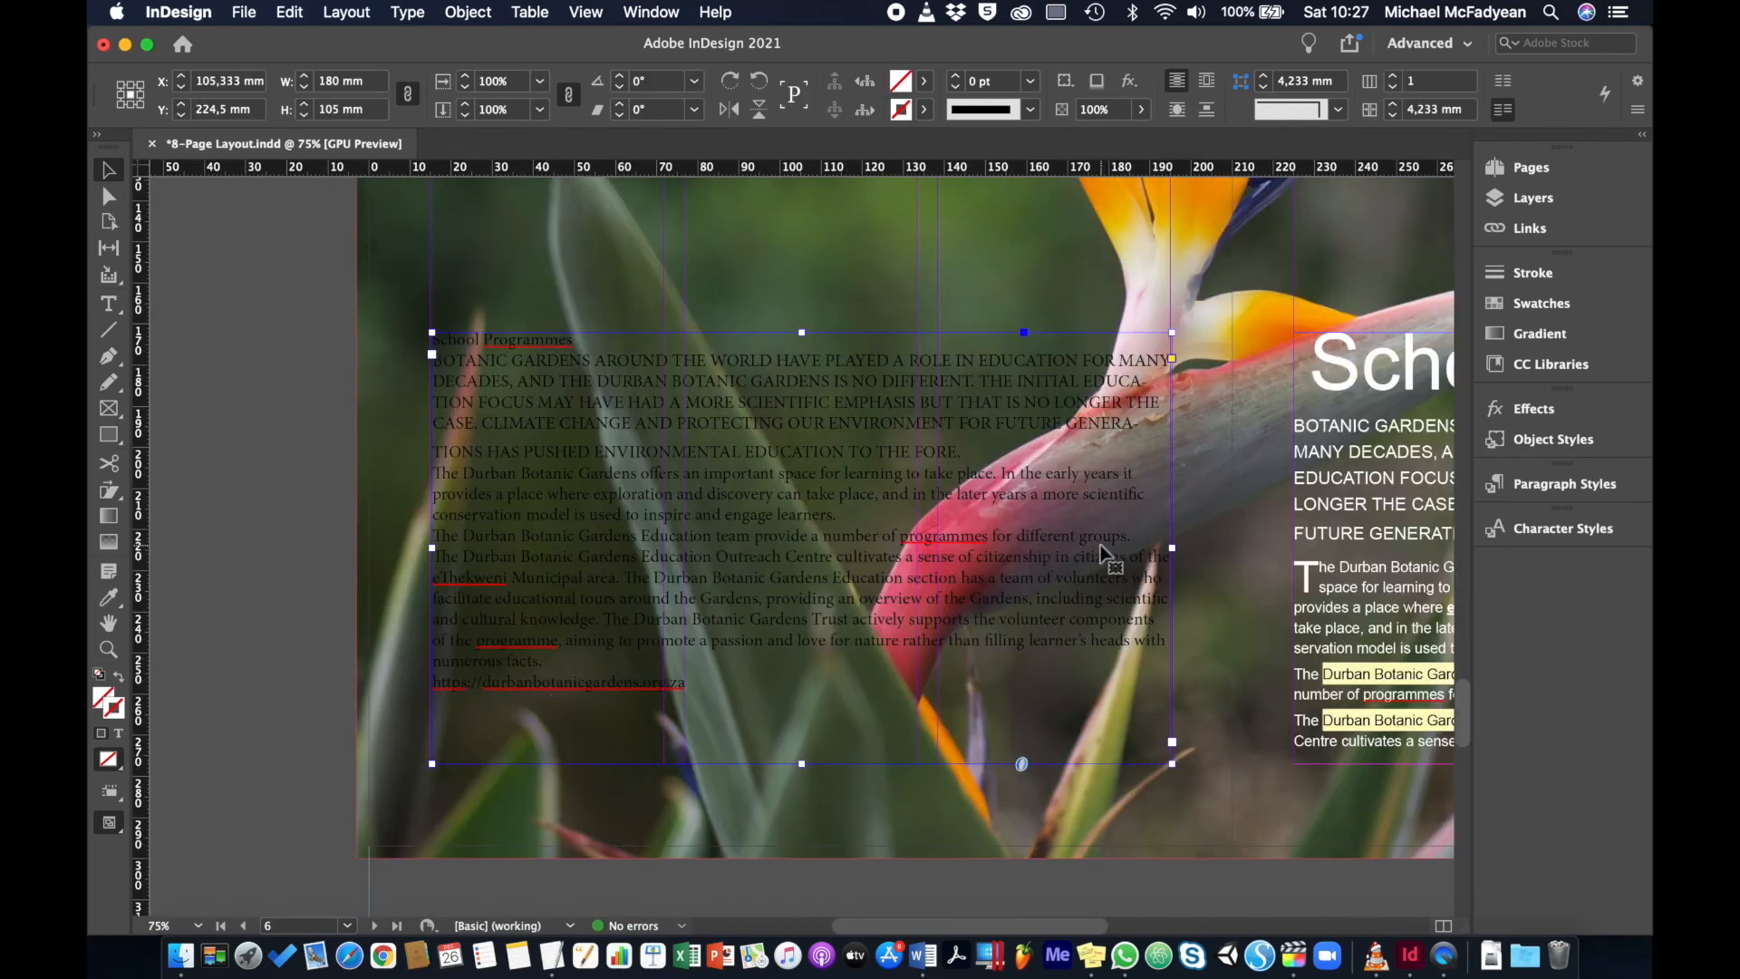
pyautogui.click(1564, 444)
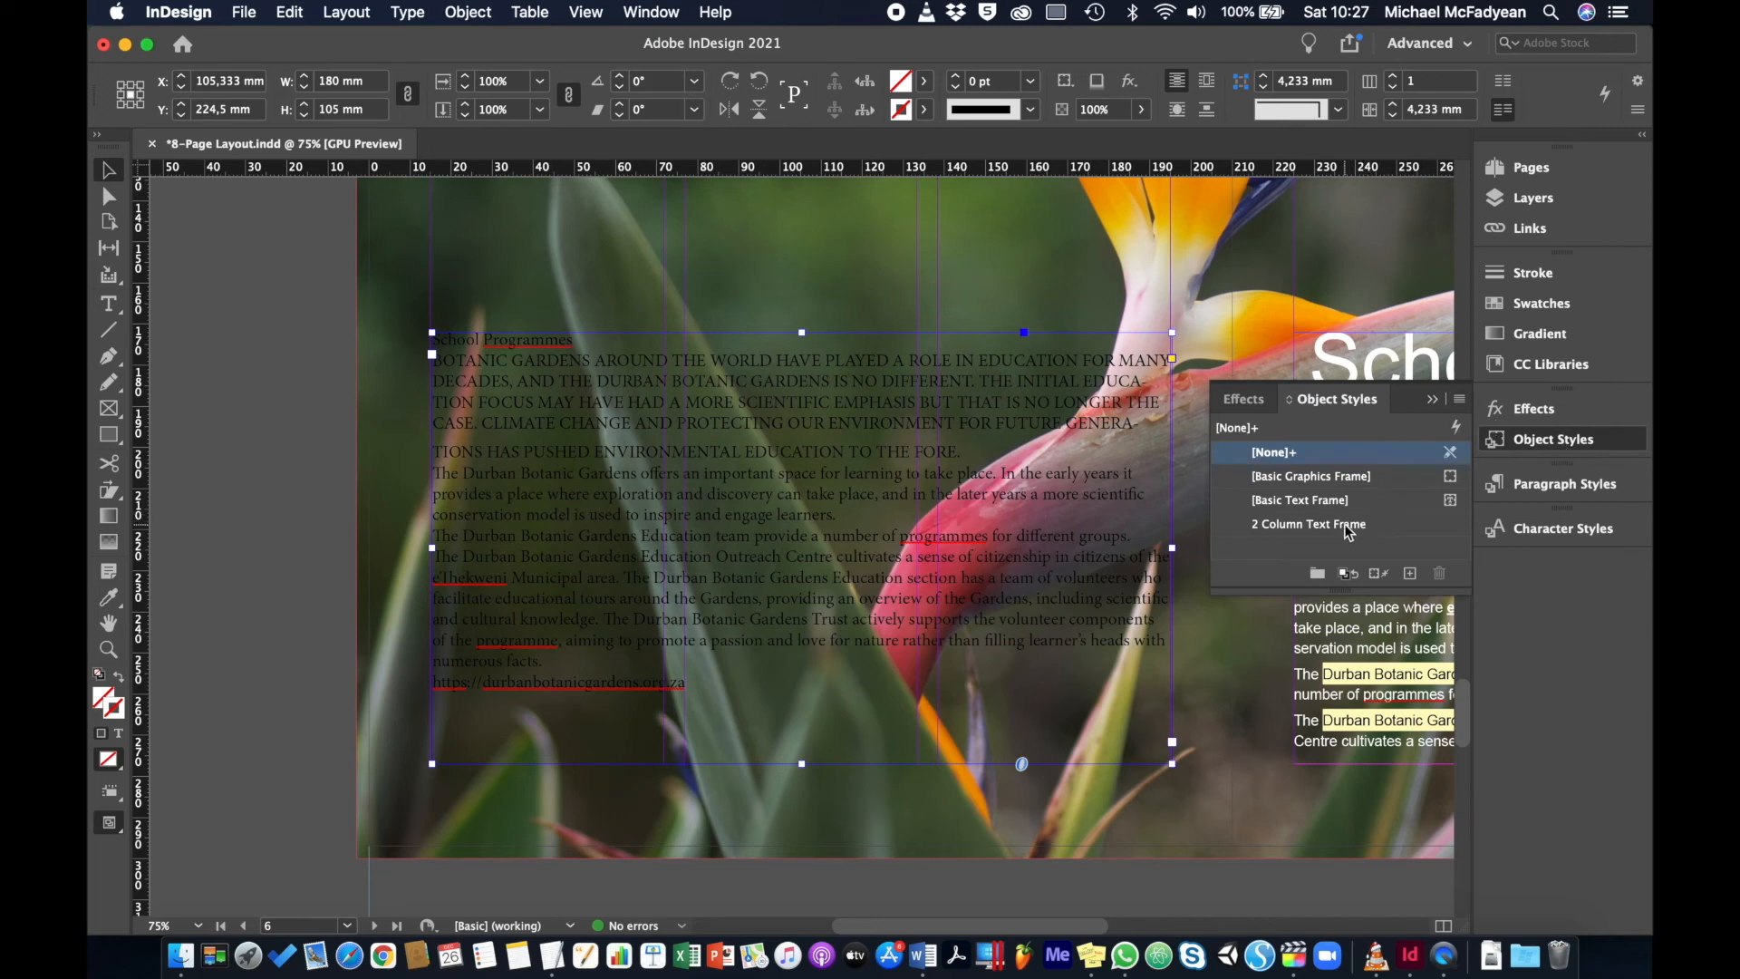
pyautogui.click(1347, 525)
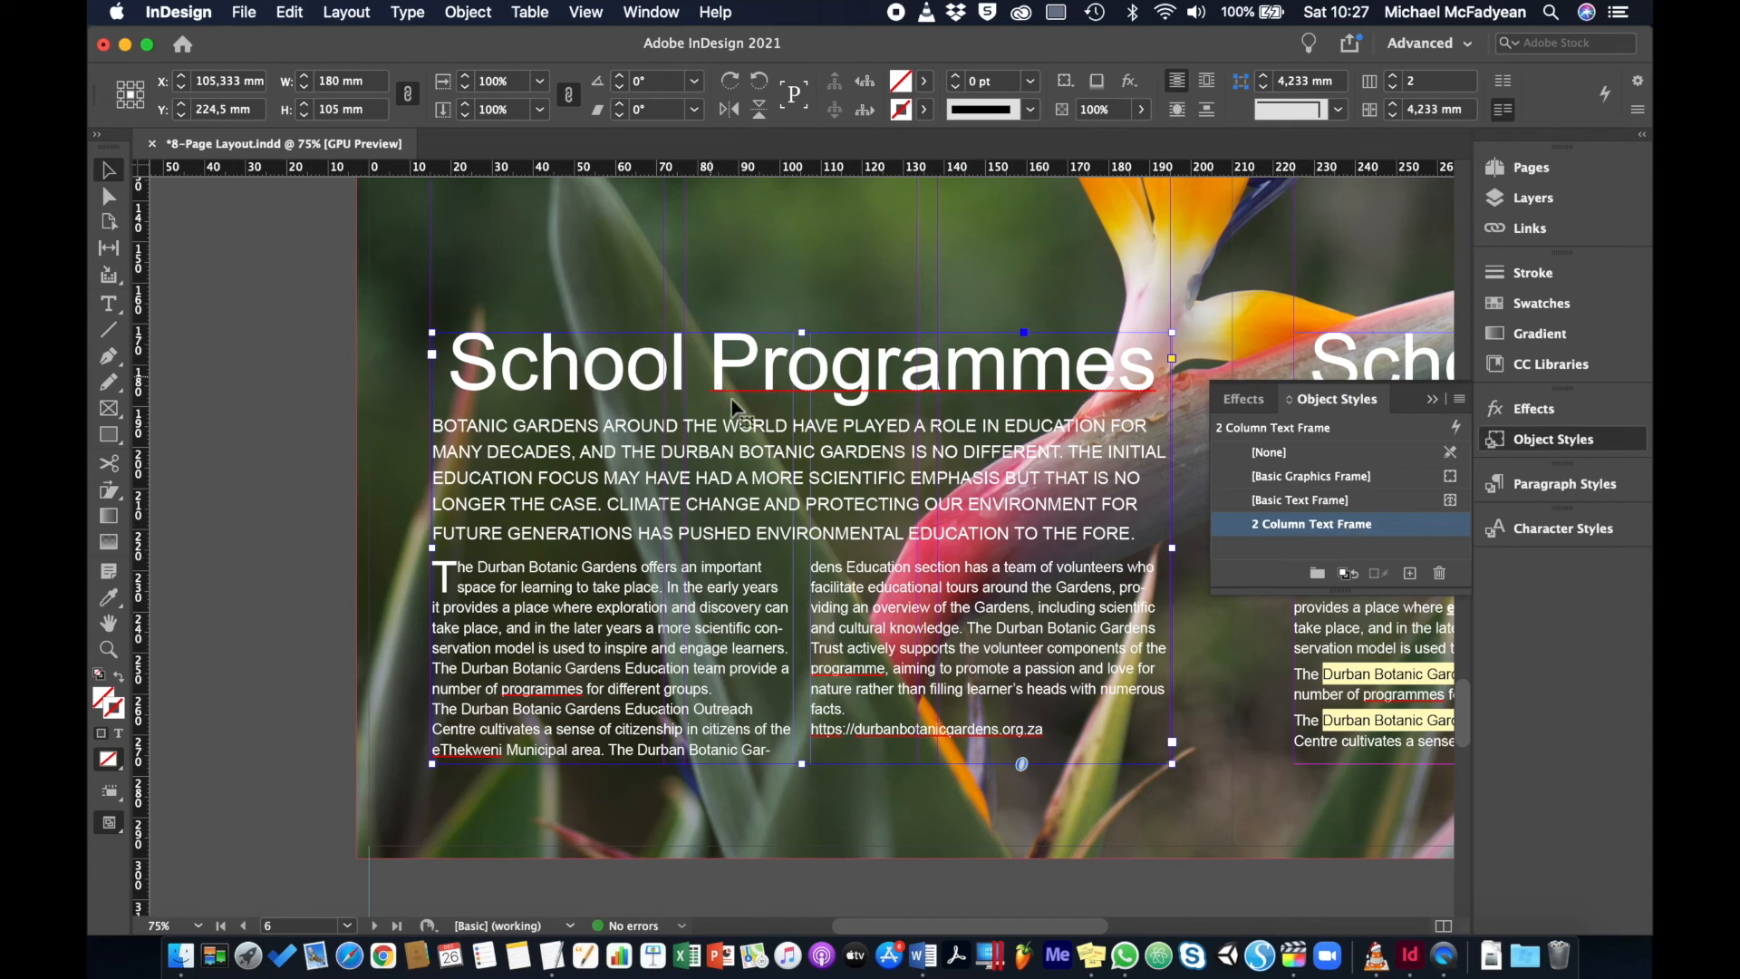
# Apply the Source paragraph style to the website address line ending the duplicated article and deselect everything
pyautogui.click(107, 305)
pyautogui.click(987, 731)
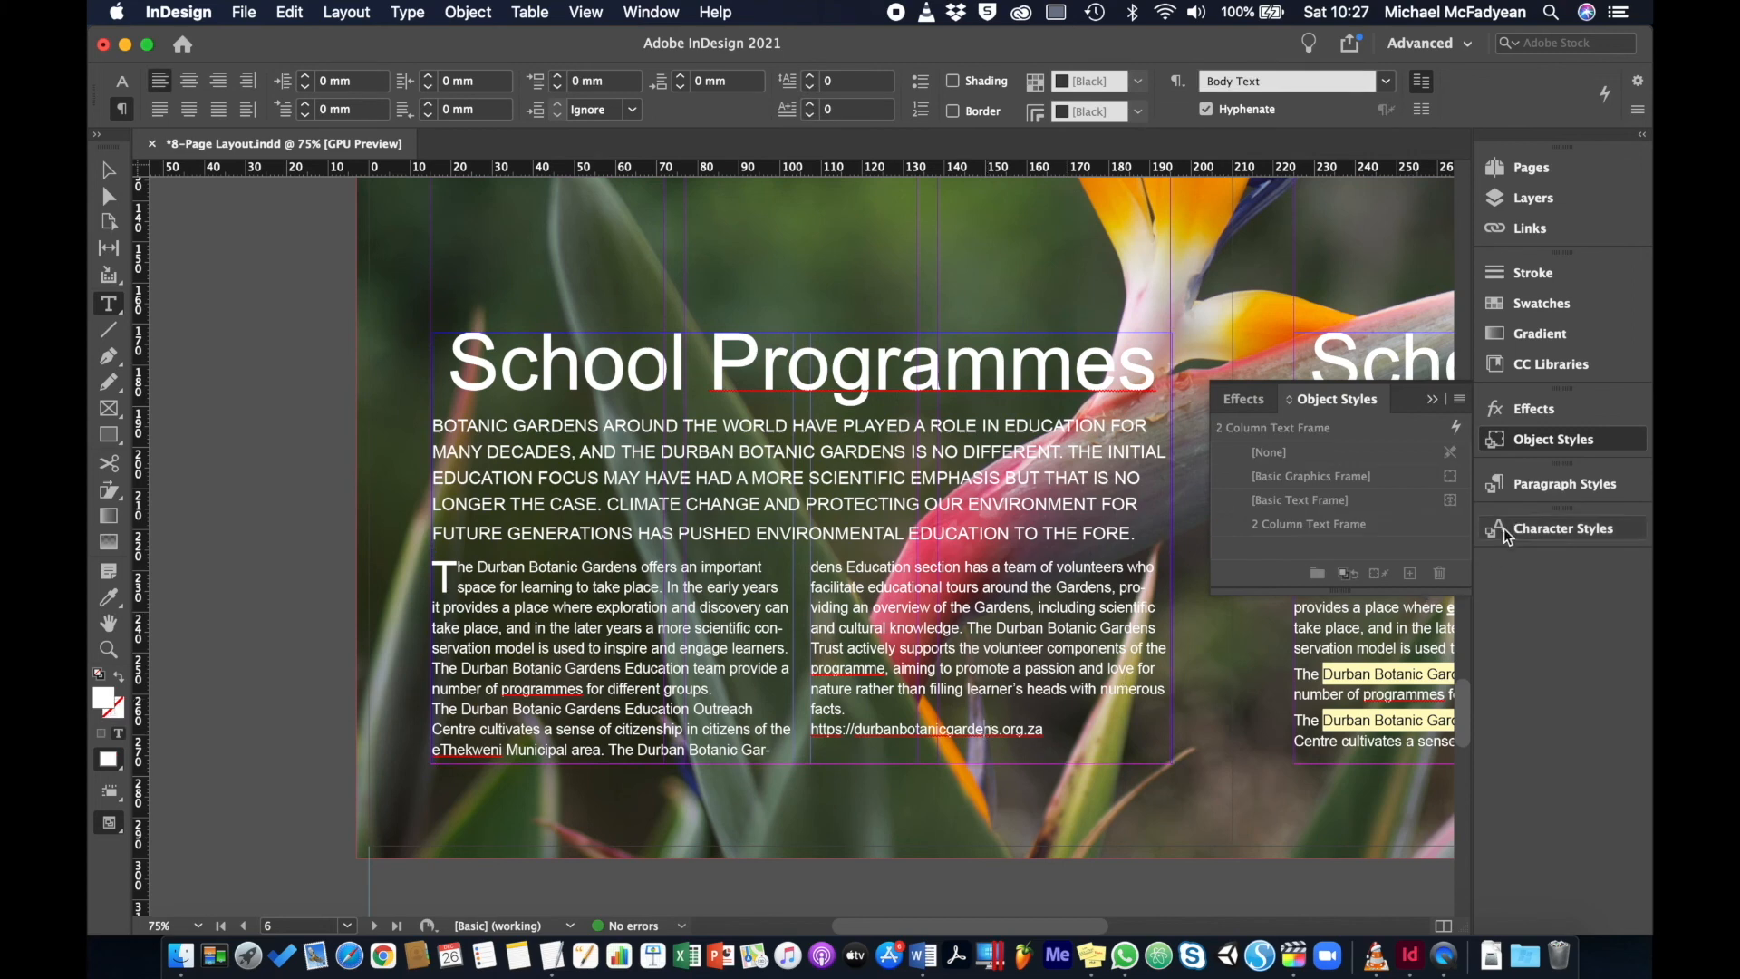
pyautogui.tripleClick(1019, 730)
pyautogui.click(1631, 494)
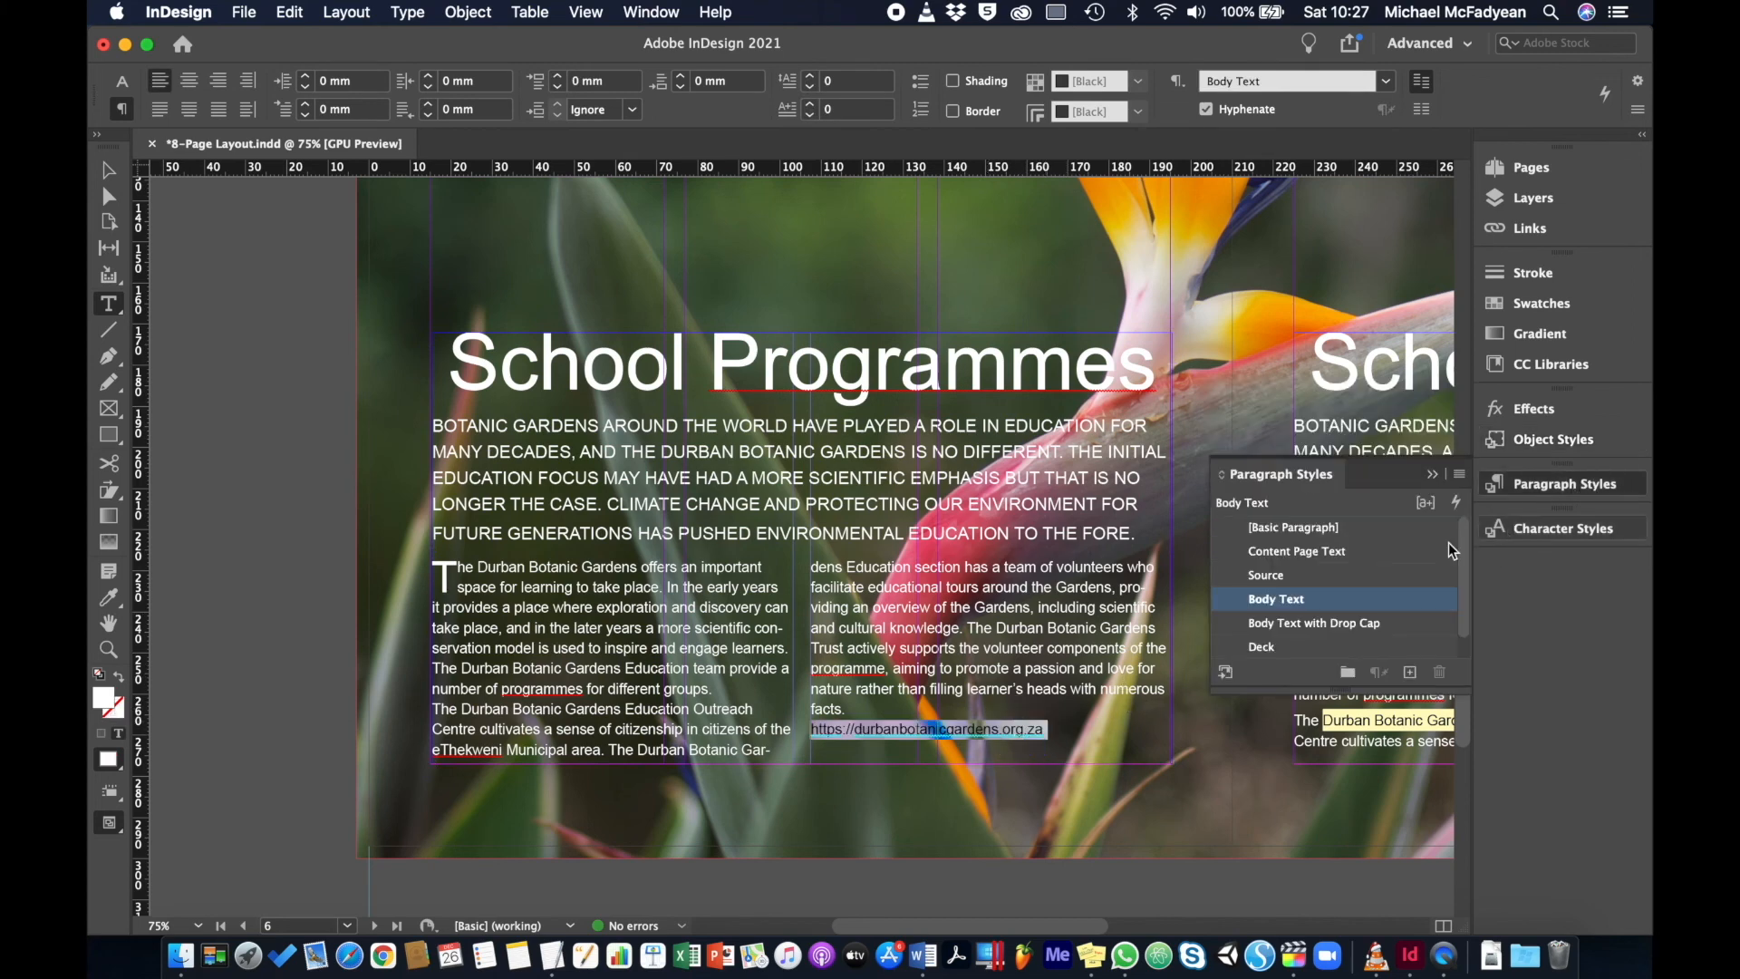
pyautogui.click(1334, 580)
pyautogui.click(108, 170)
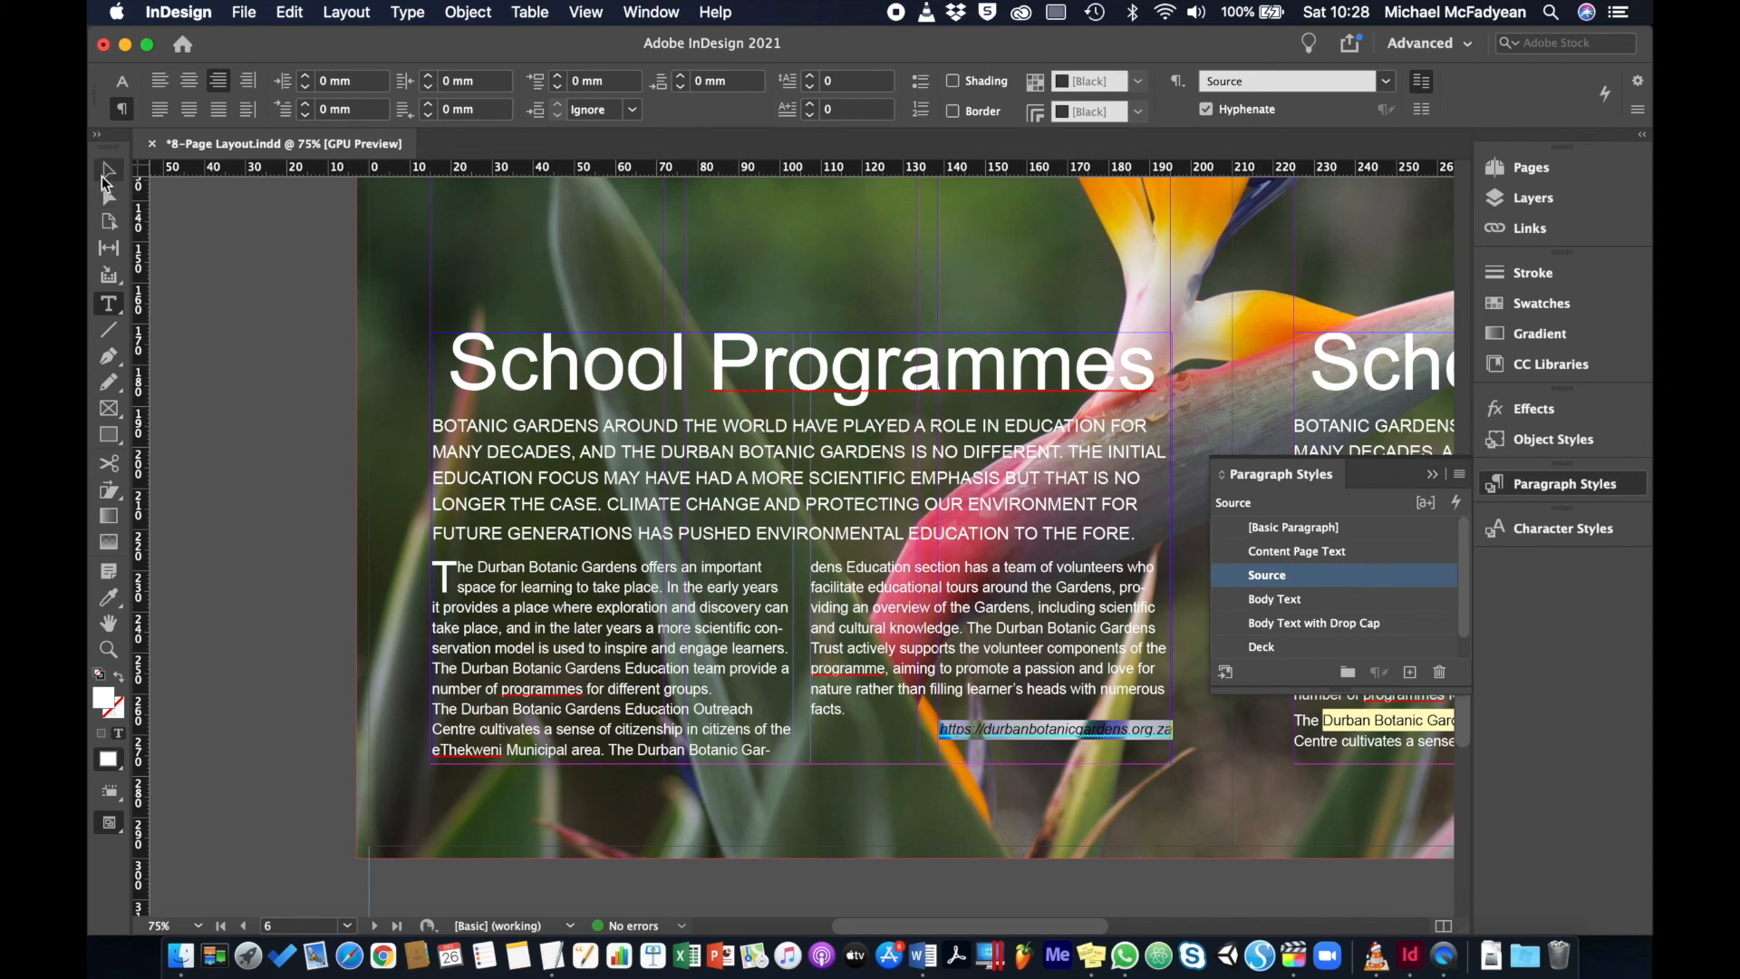
pyautogui.click(243, 337)
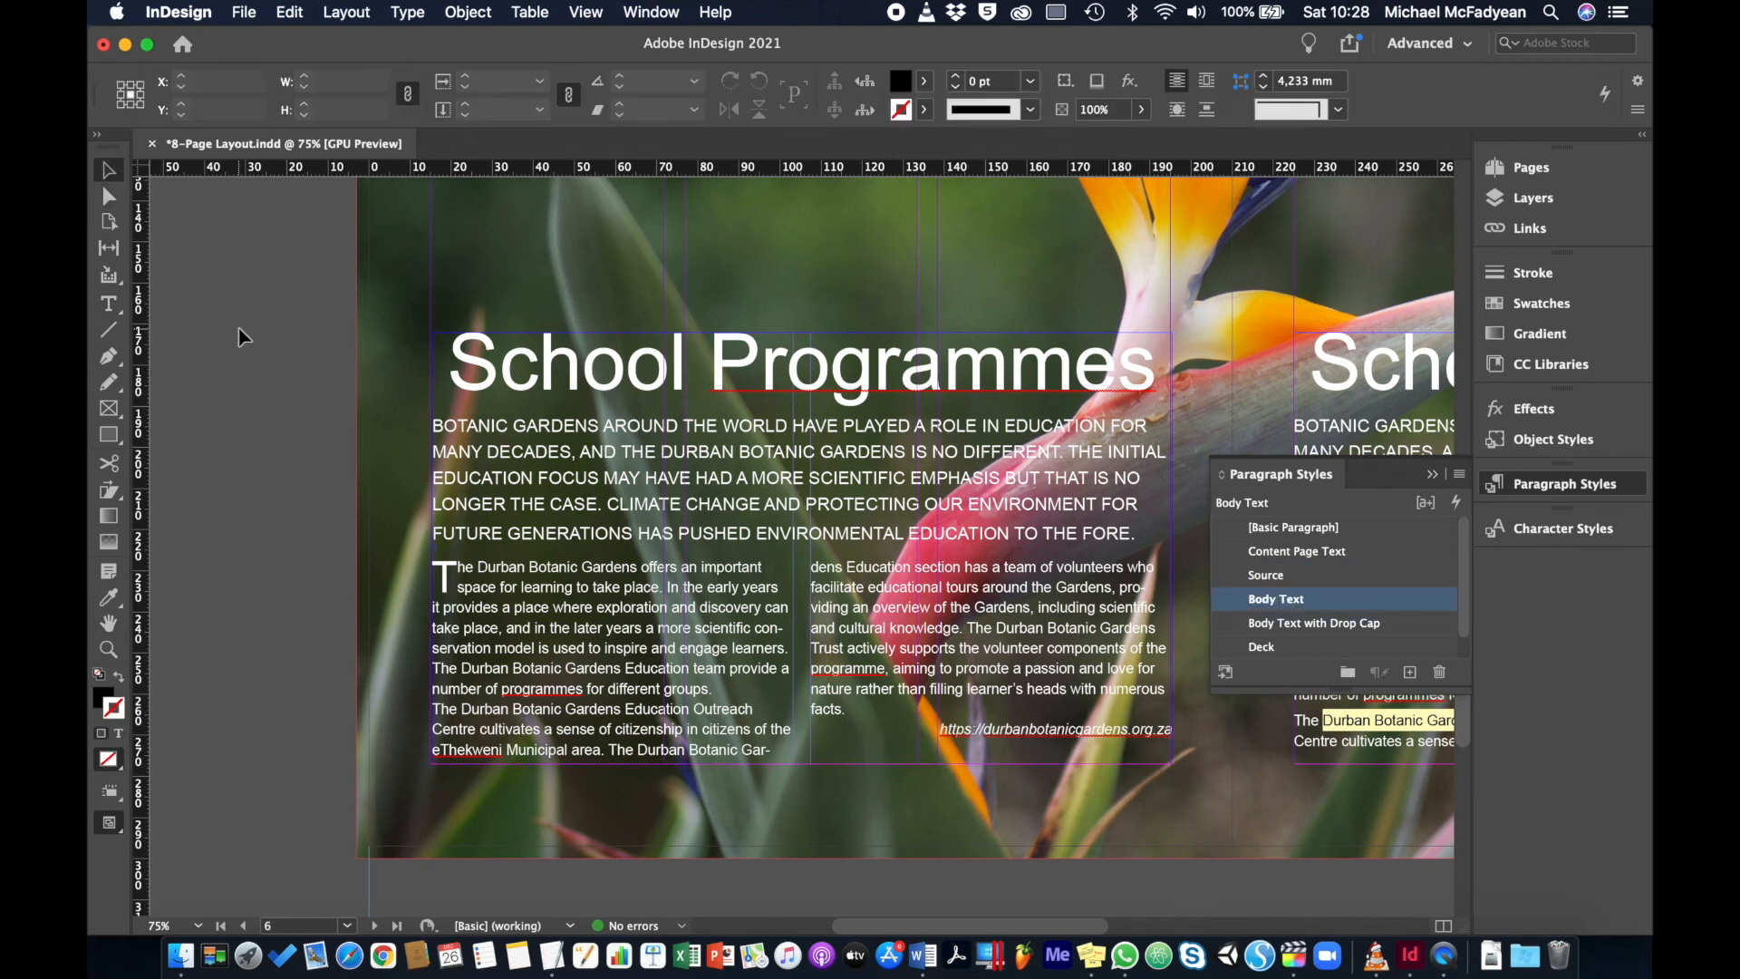